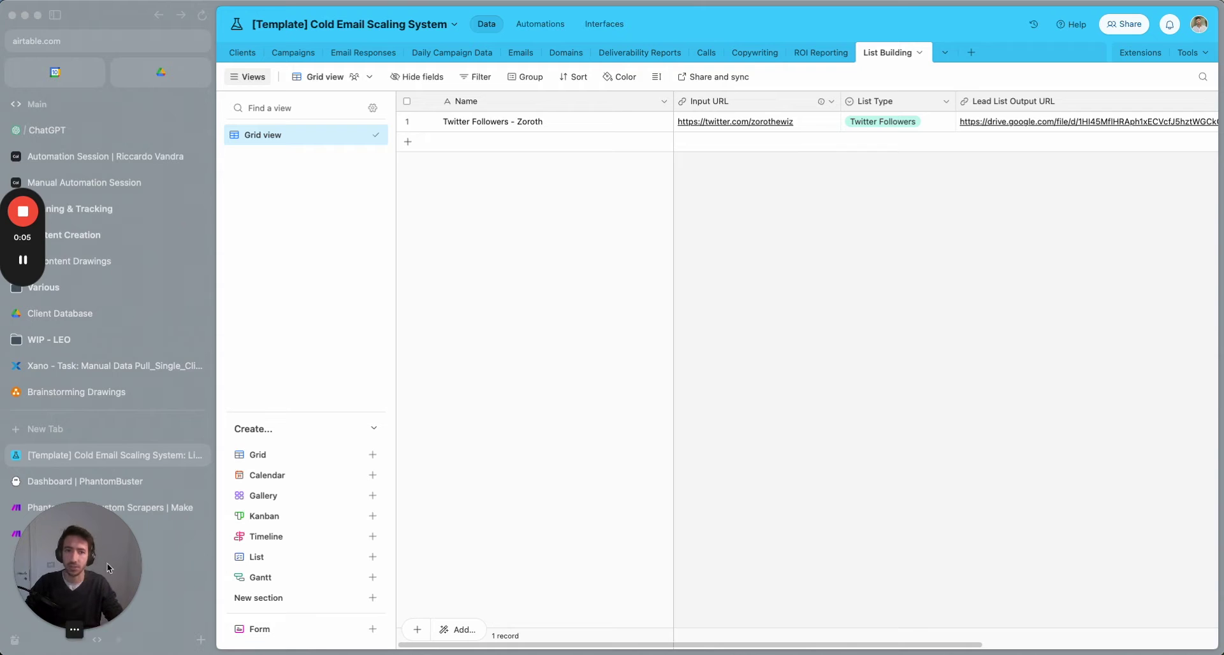
# - Check the Launch column, then add a blank second record below the Twitter Followers - Zoroth row
pyautogui.moveTo(104, 558); pyautogui.dragTo(1170, 564)
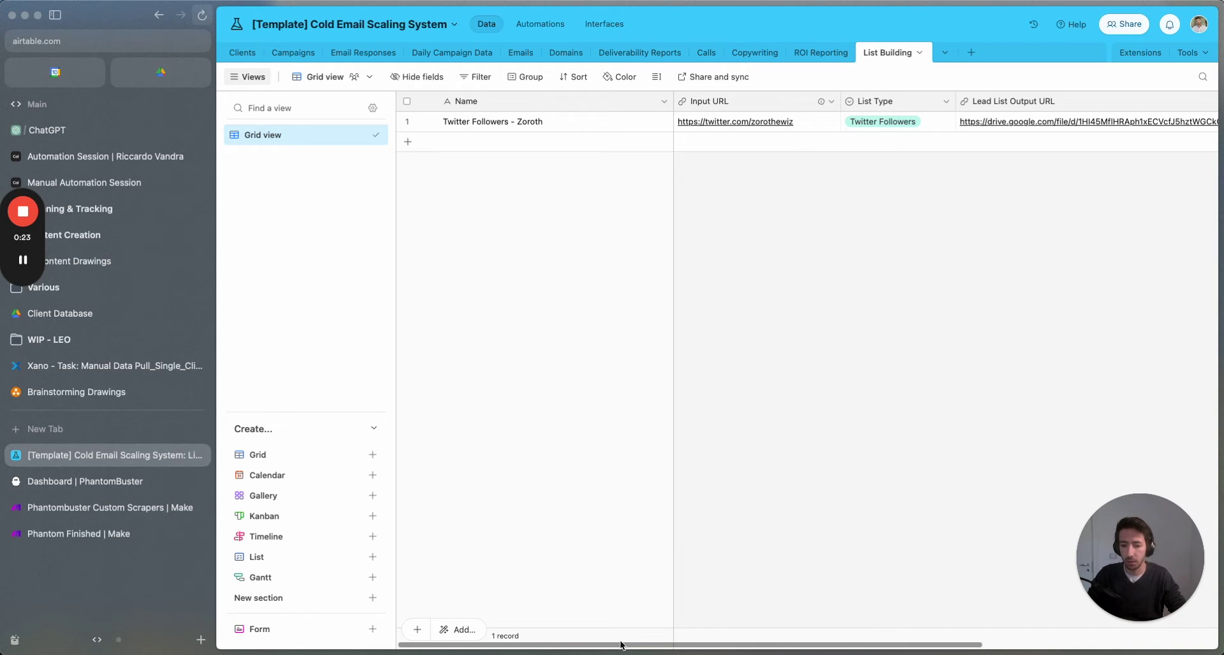
pyautogui.hscroll(3, 631, 647)
pyautogui.hscroll(-3, 631, 638)
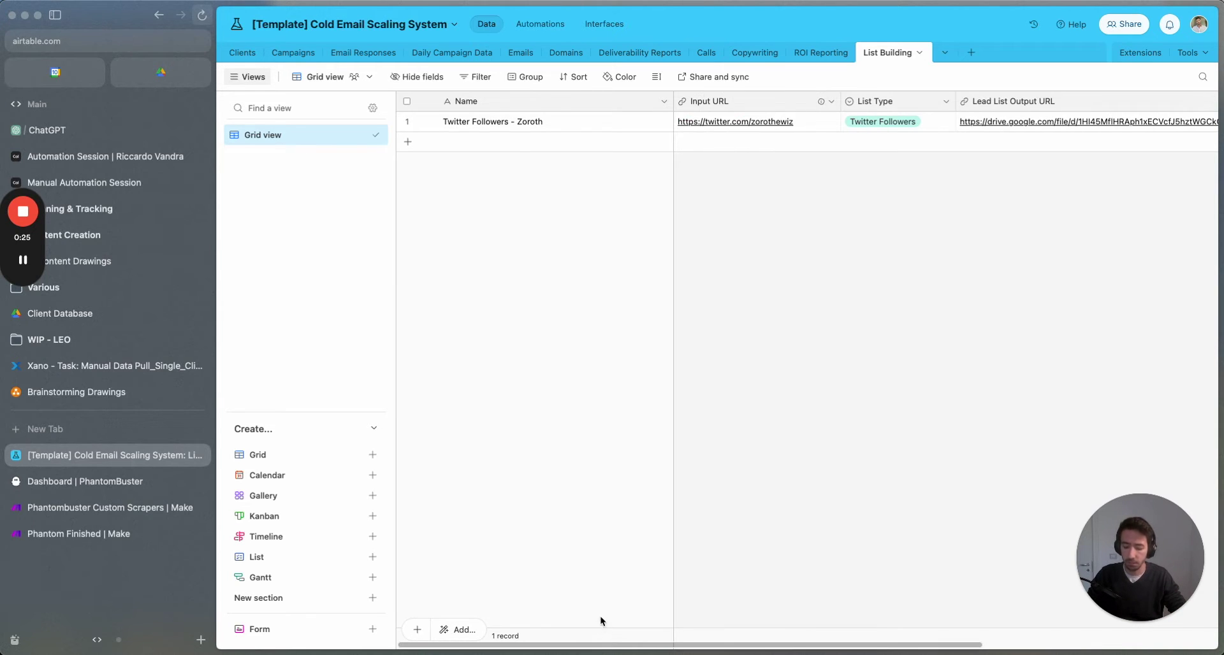
pyautogui.press('super+s')
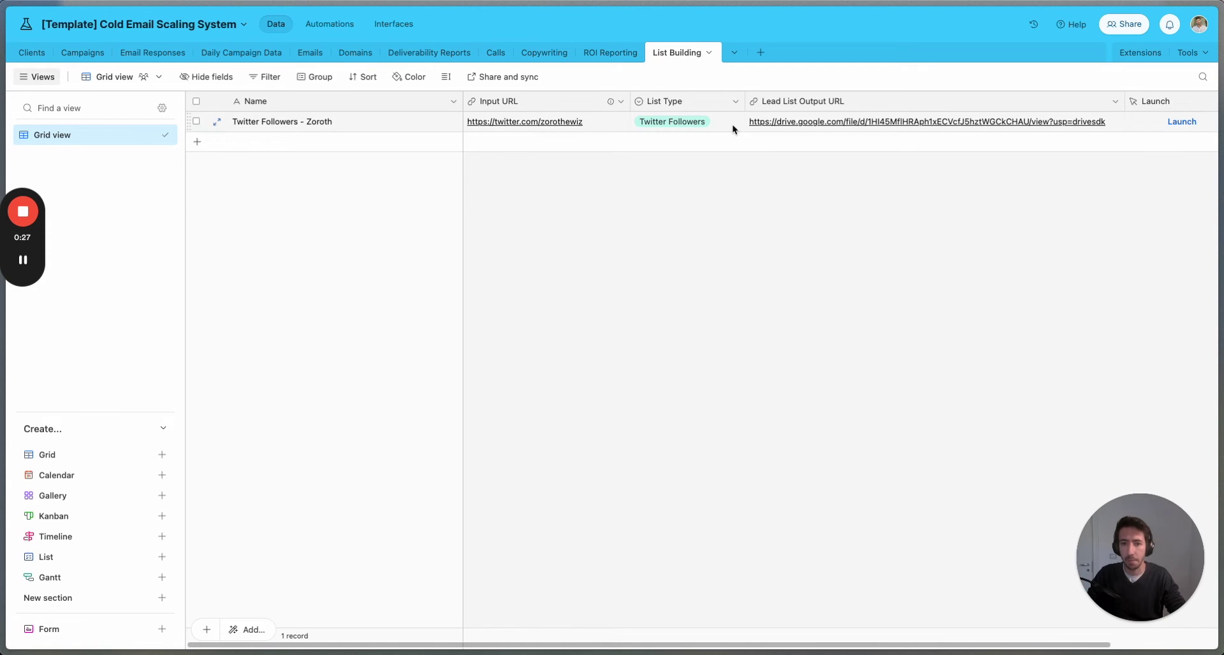
pyautogui.hscroll(2, 733, 646)
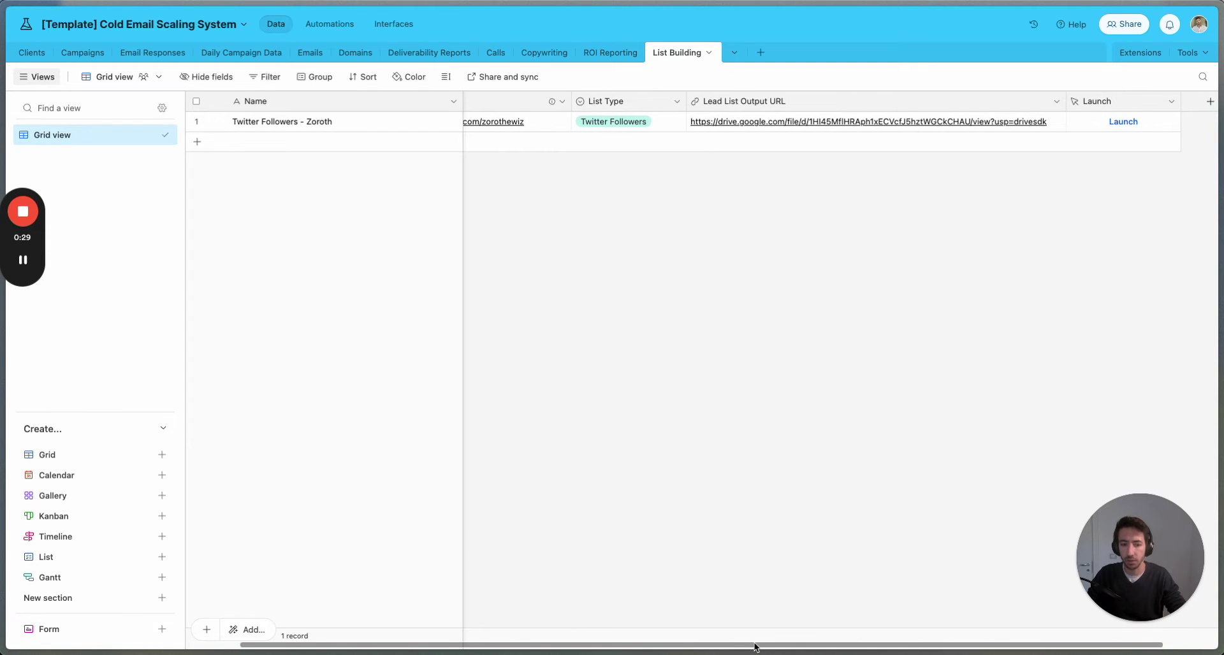
pyautogui.hscroll(-2, 638, 637)
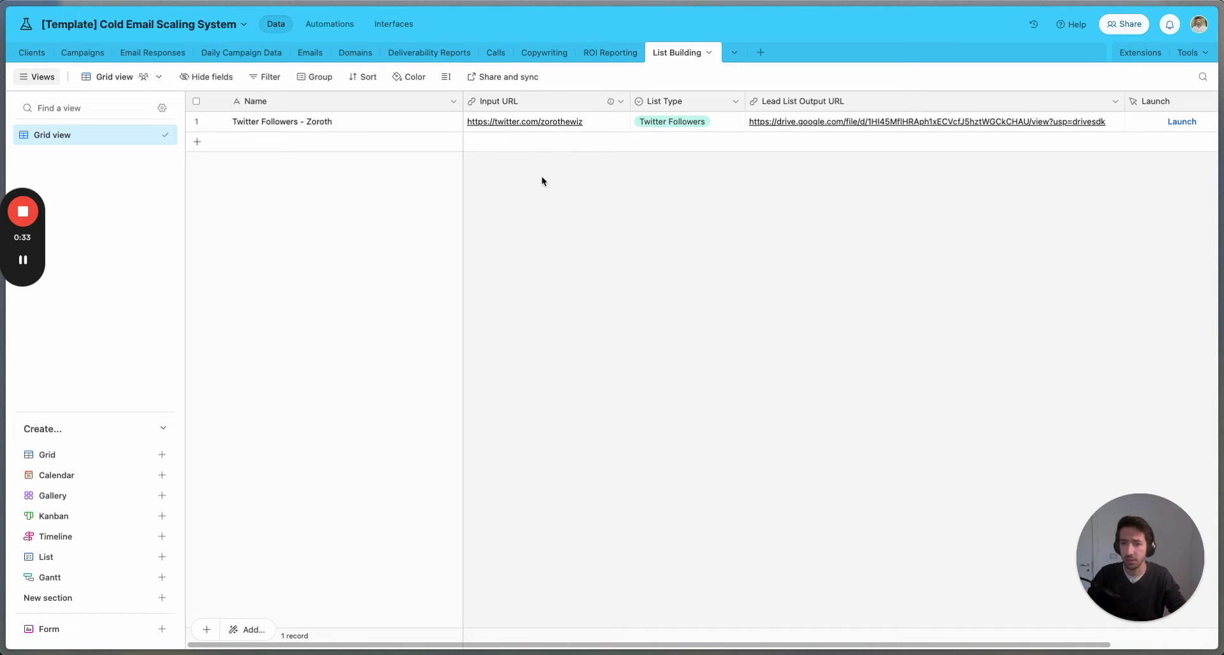
pyautogui.click(681, 145)
# - Leave the new record's List Type unset and bring back the browser's tab list
pyautogui.click(680, 144)
pyautogui.click(677, 143)
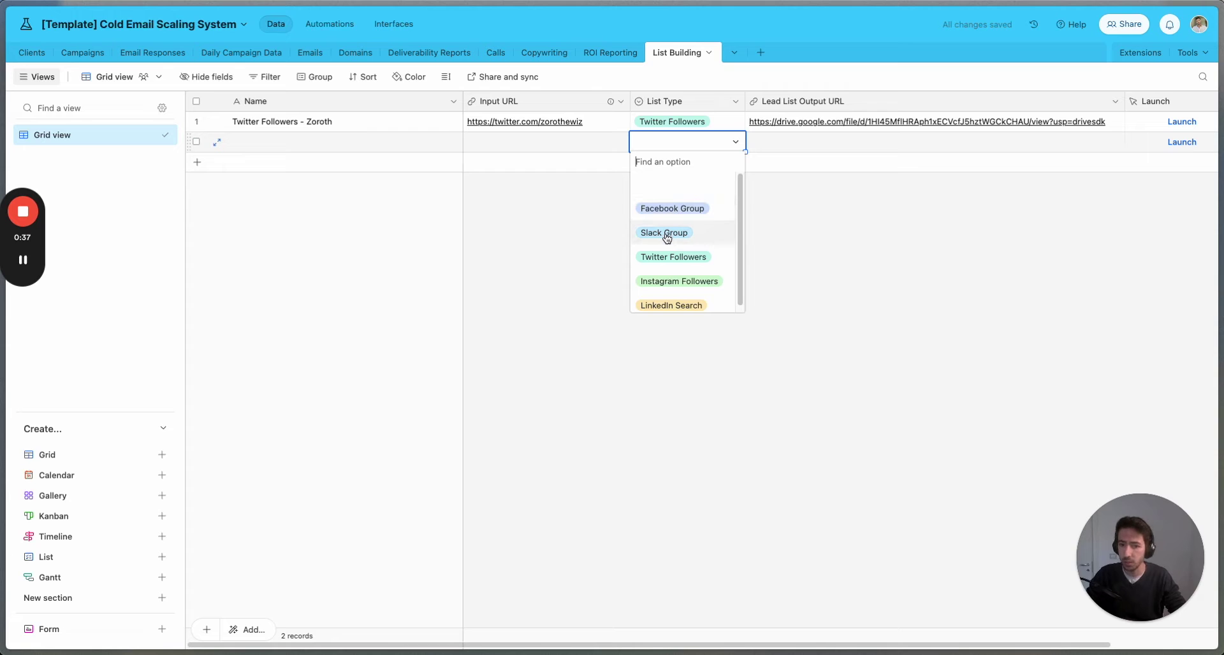
pyautogui.scroll(-1, 687, 263)
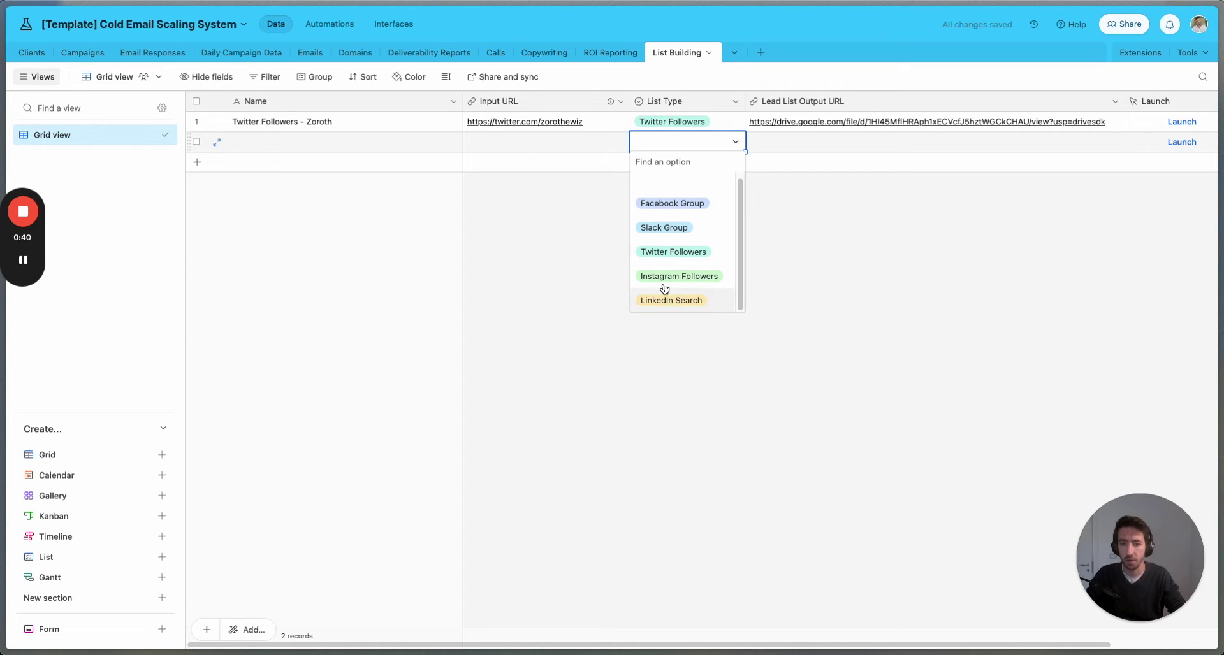
pyautogui.click(713, 324)
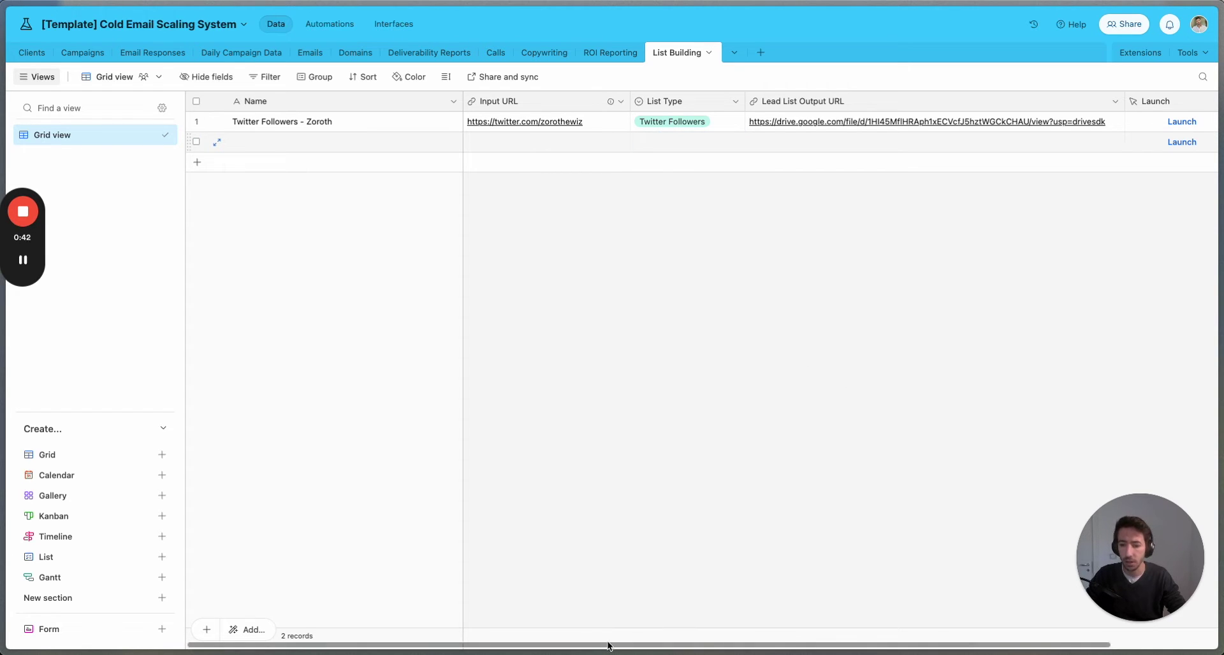
pyautogui.press('super+s')
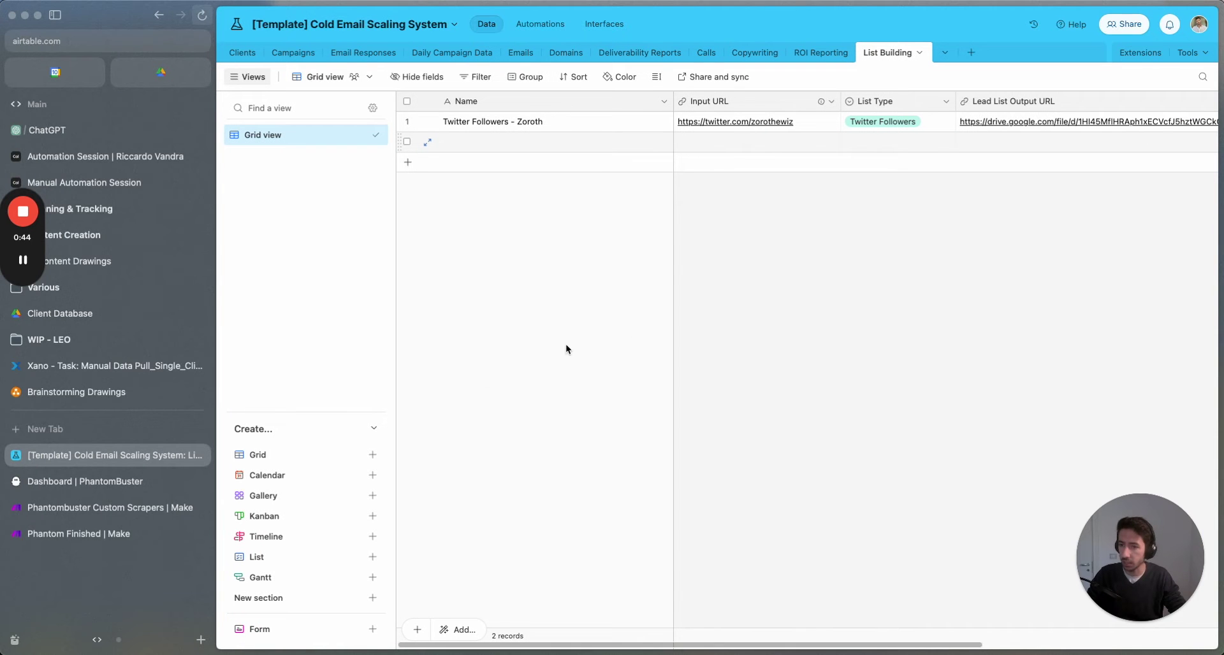
# - Turn off the Twitter/X feed blocker for 30 minutes and copy the creator's profile URL
pyautogui.press('super+t')
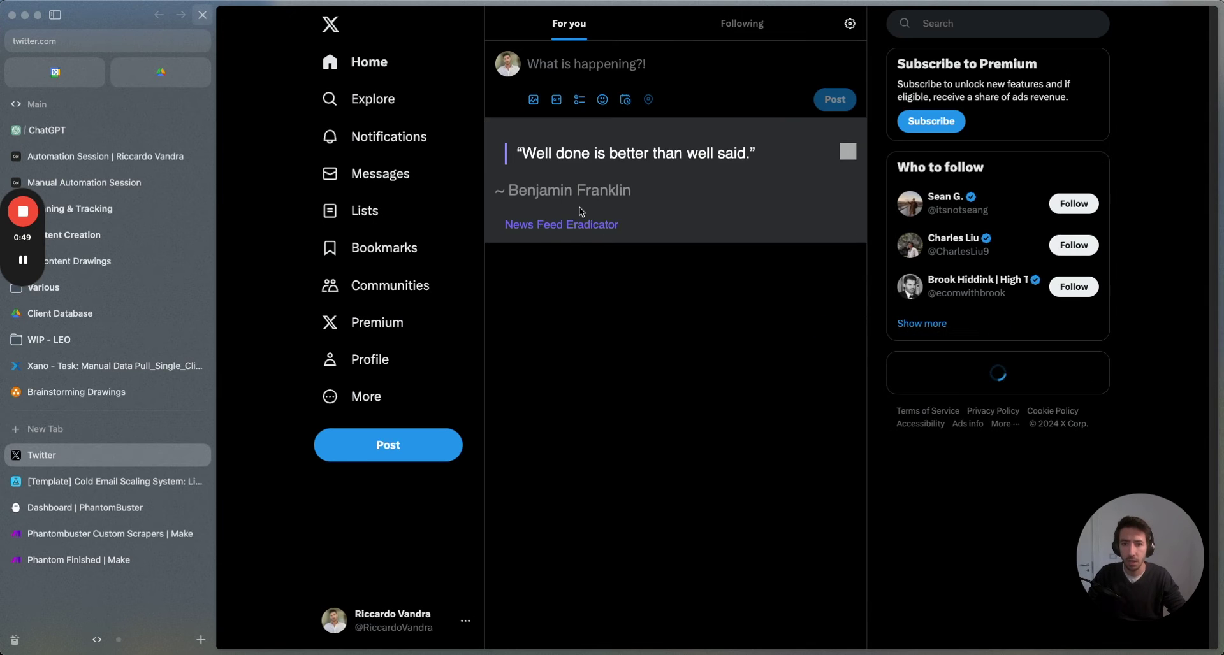
pyautogui.click(573, 227)
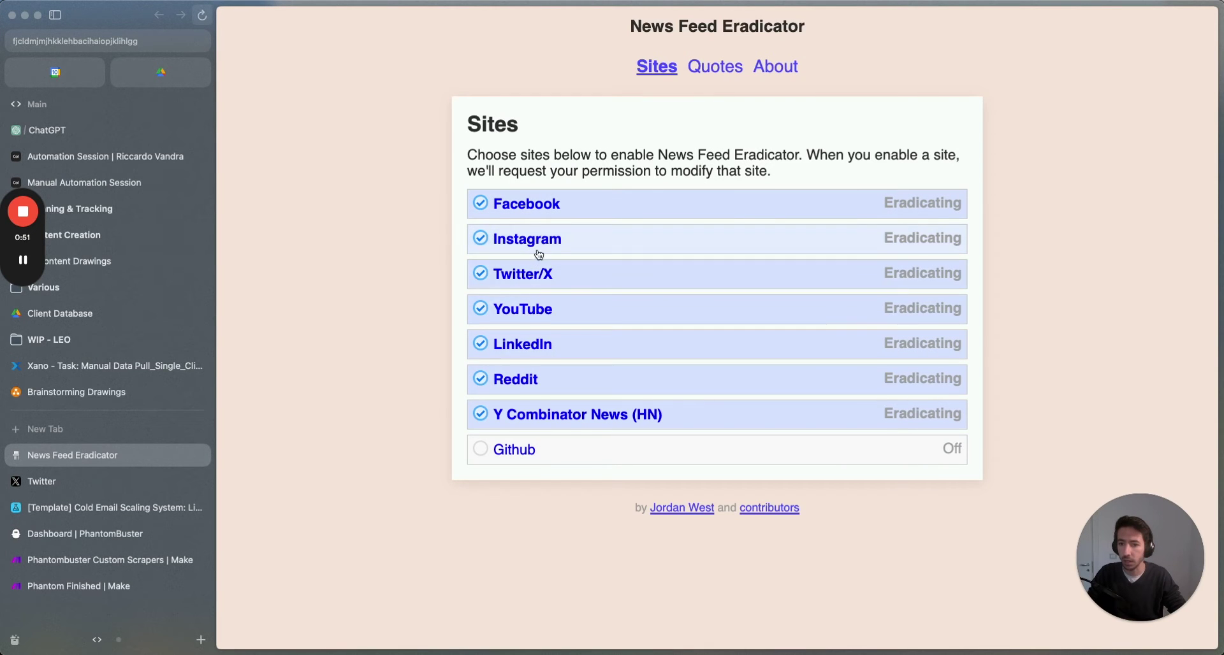
pyautogui.click(532, 274)
pyautogui.click(709, 309)
pyautogui.press('super+w')
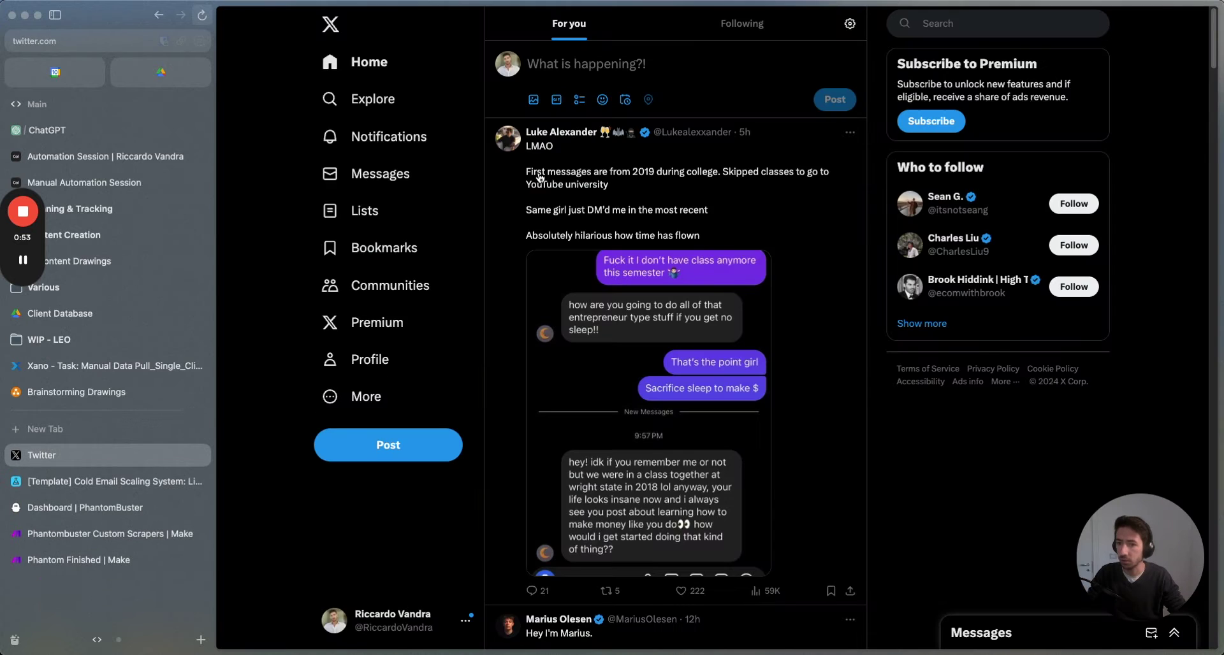
pyautogui.click(548, 138)
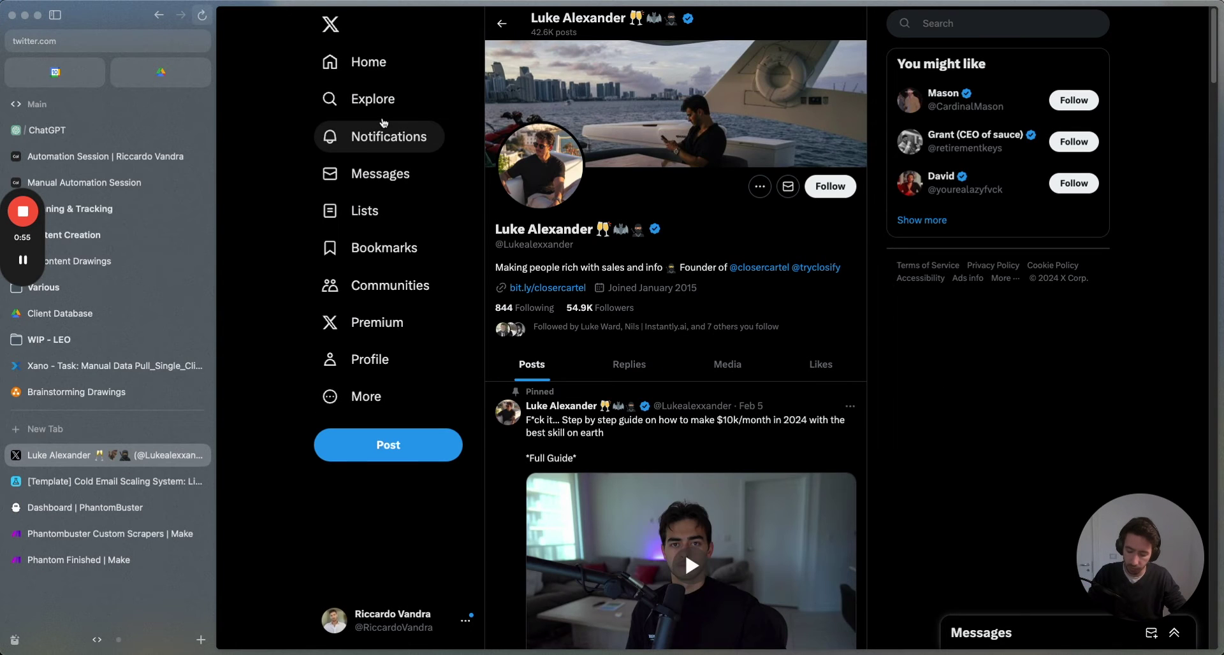
pyautogui.press('super+shift+c')
# - Name the second record Twitter Followers and paste the copied profile URL into Input URL
pyautogui.press('super+w')
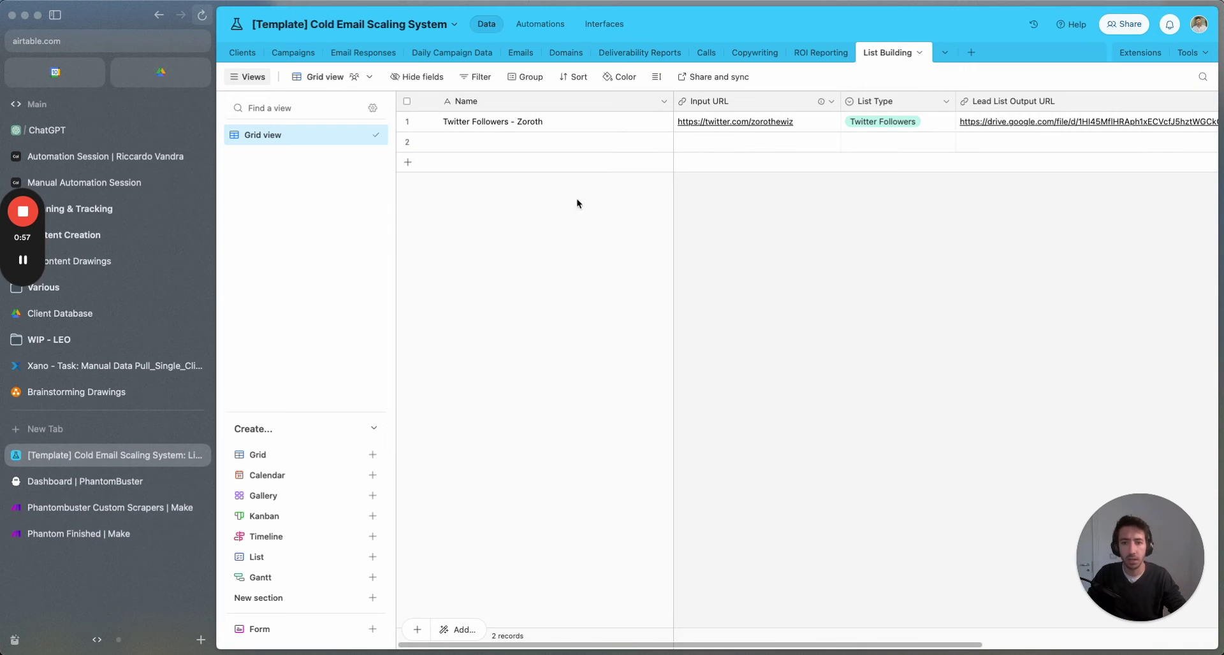
pyautogui.click(600, 139)
pyautogui.write('Twitter Followers')
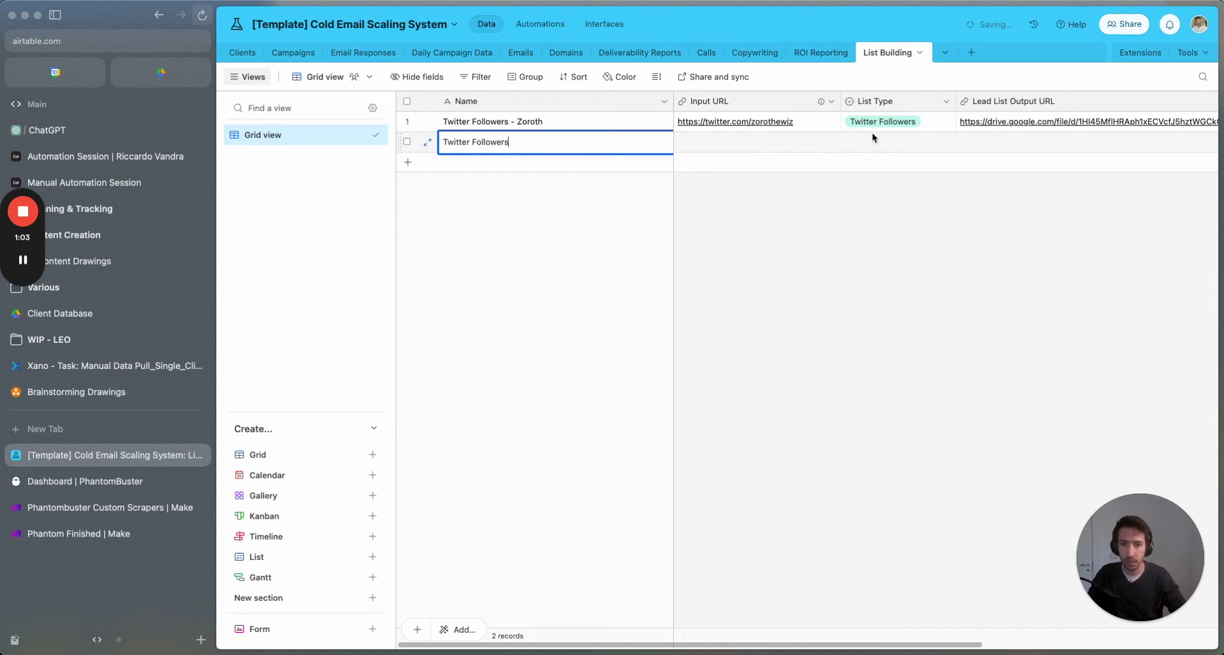
pyautogui.click(739, 131)
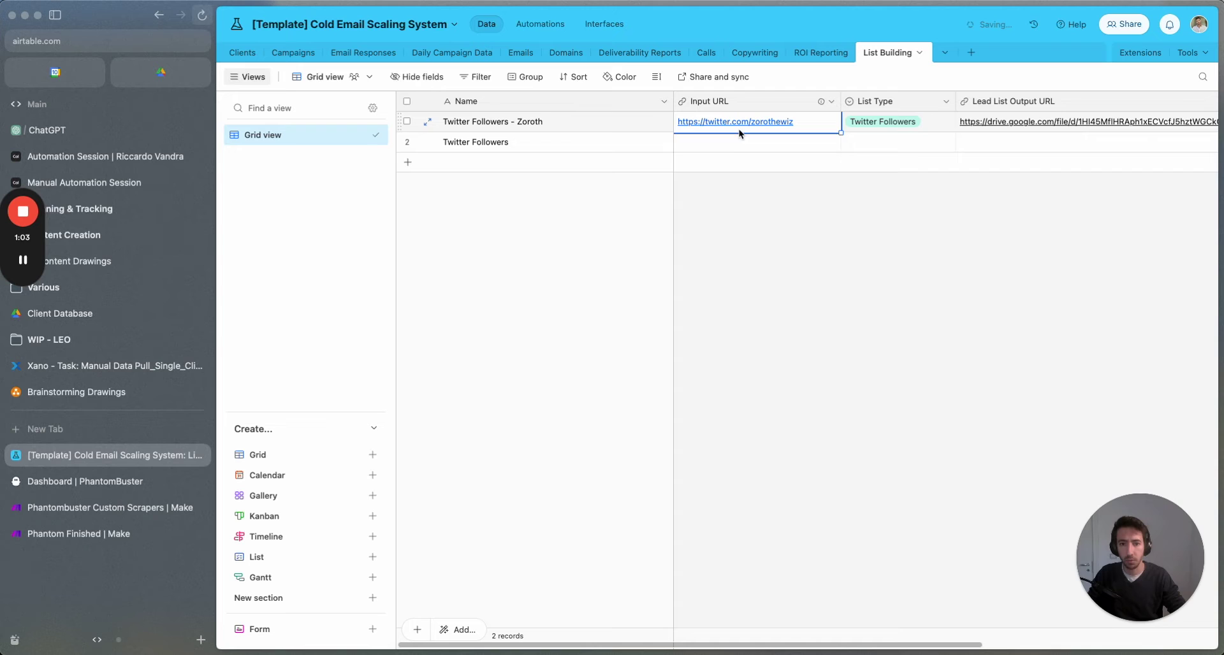
pyautogui.click(743, 141)
pyautogui.press('super+v')
pyautogui.click(781, 202)
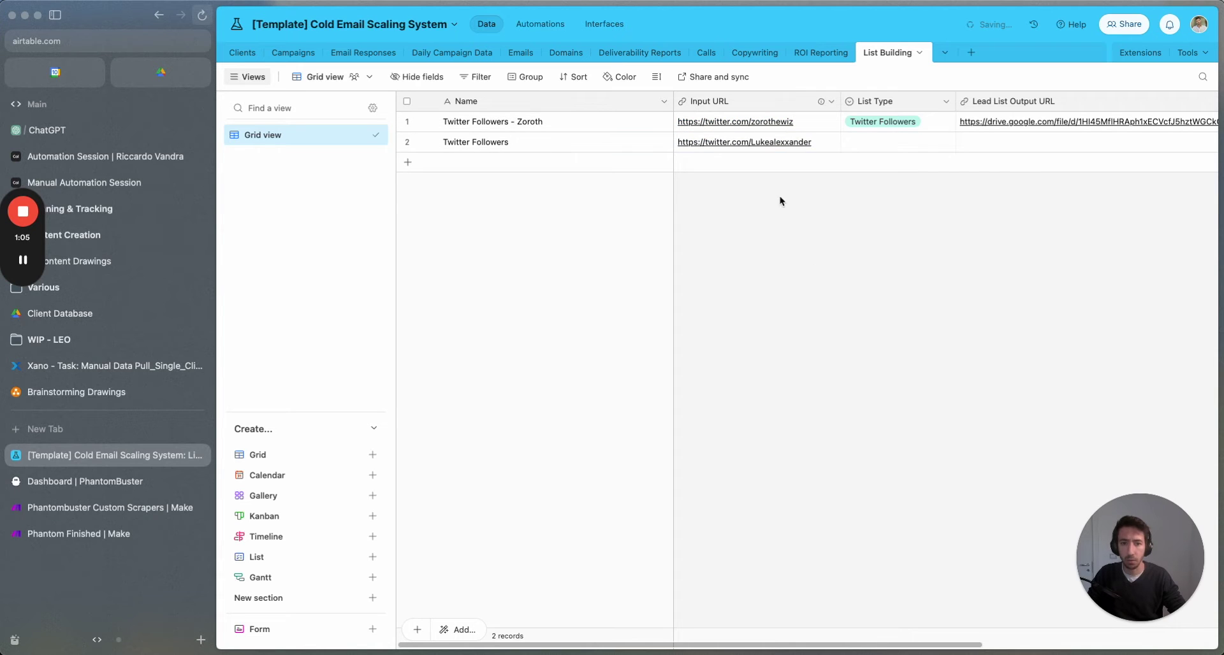
# - Set the second record's List Type to Twitter Followers
pyautogui.click(873, 145)
pyautogui.click(882, 145)
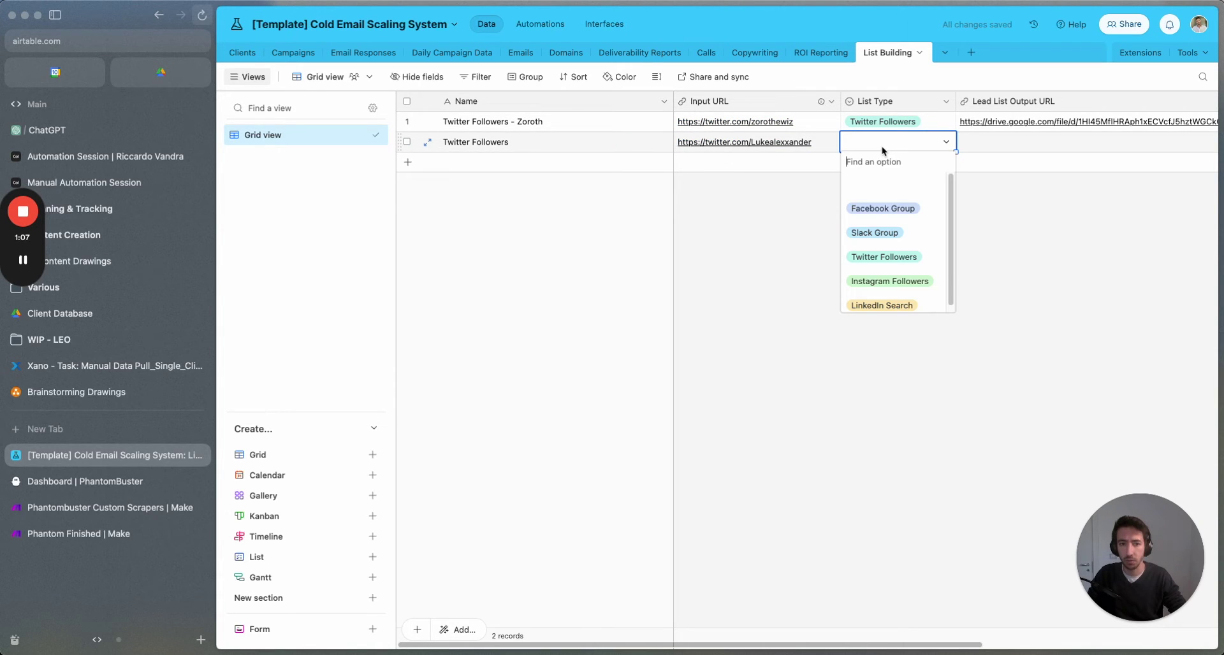
pyautogui.click(886, 256)
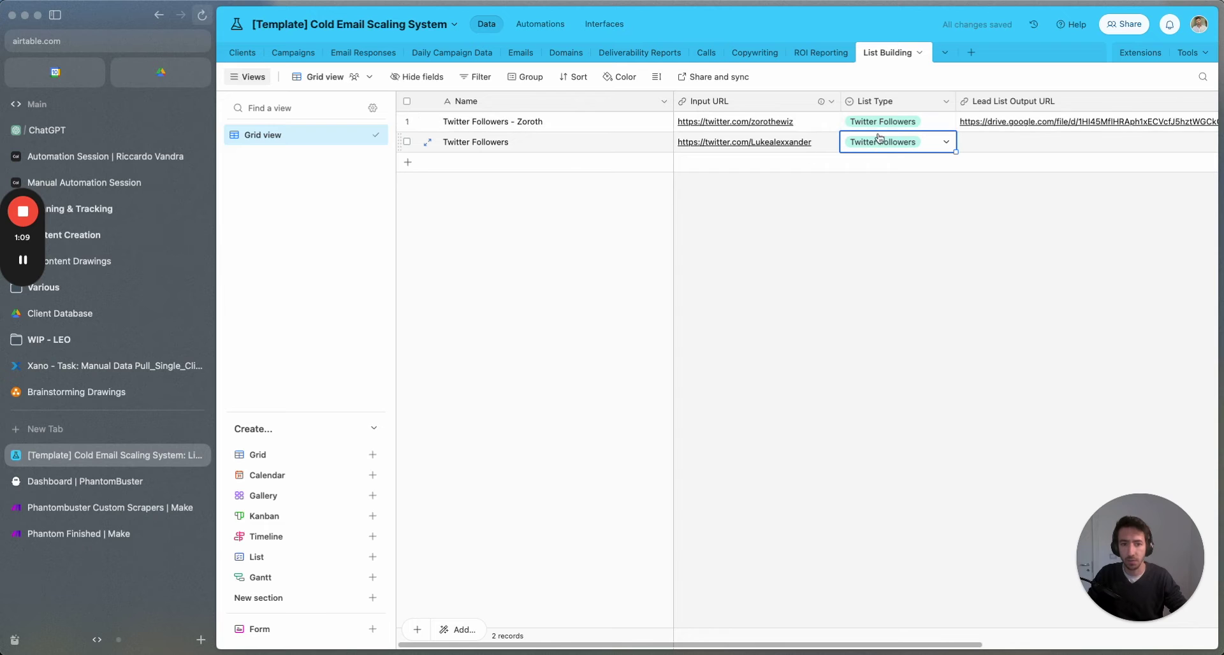
pyautogui.moveTo(647, 646); pyautogui.dragTo(904, 638)
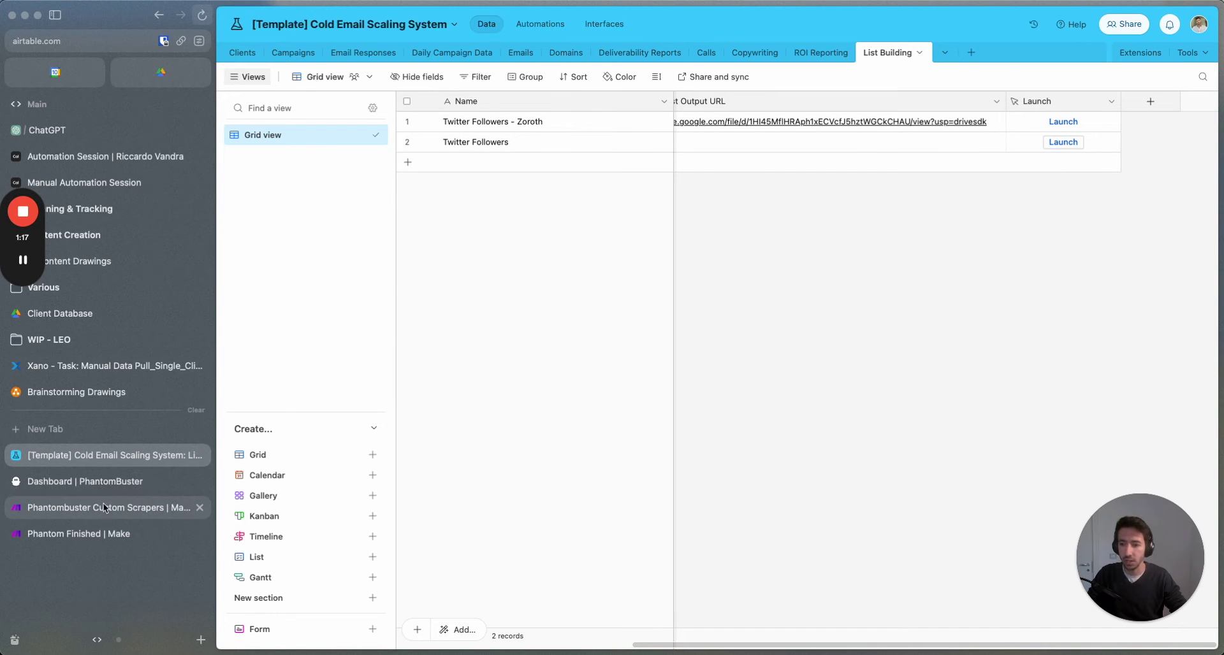
# - Review the Phantombuster Custom Scrapers flow's webhook, Airtable lookup and router modules, then glance at Airtable
pyautogui.click(91, 510)
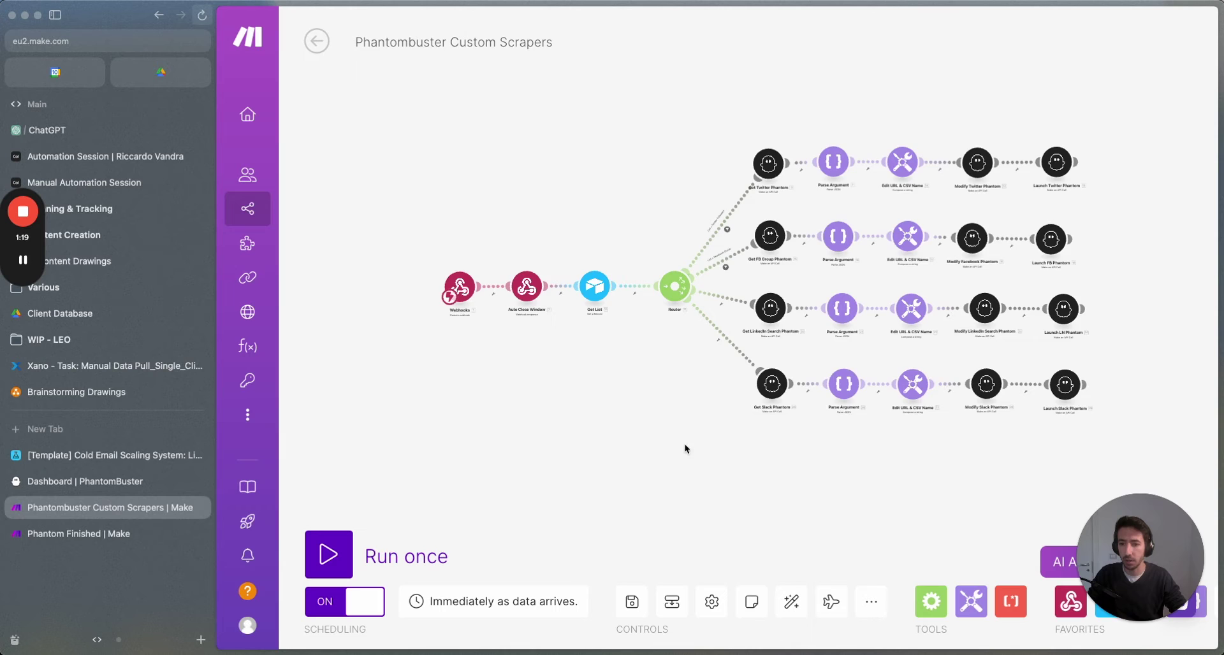
pyautogui.moveTo(634, 459); pyautogui.dragTo(683, 464)
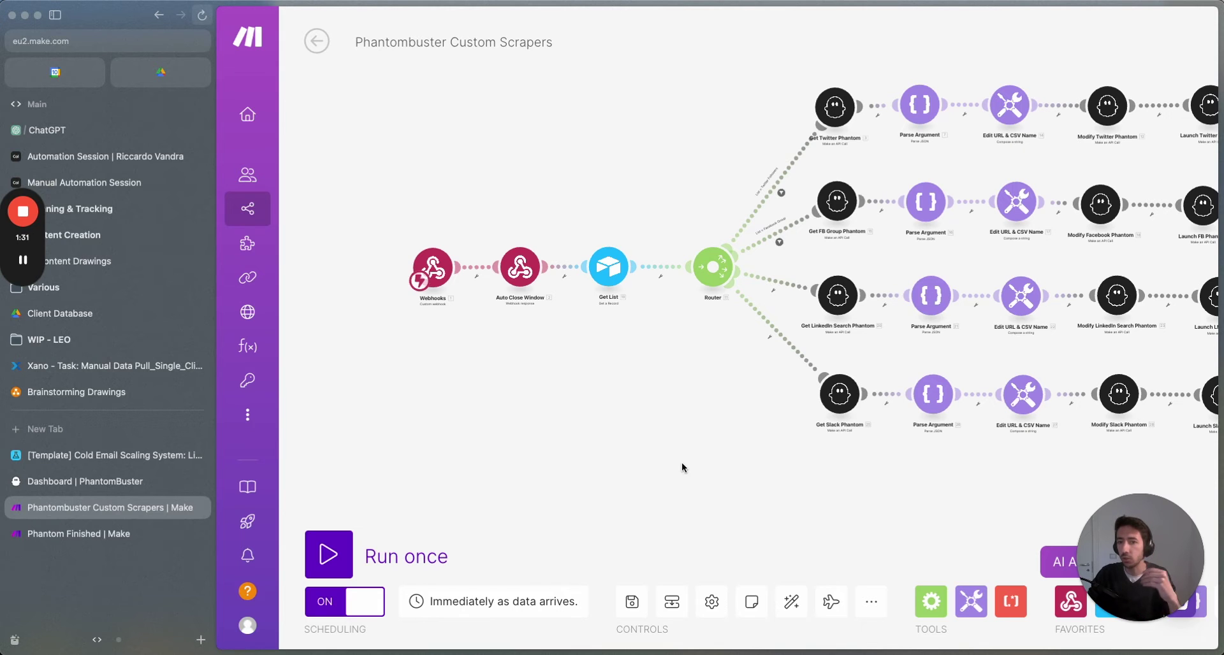
pyautogui.moveTo(675, 431); pyautogui.dragTo(663, 488)
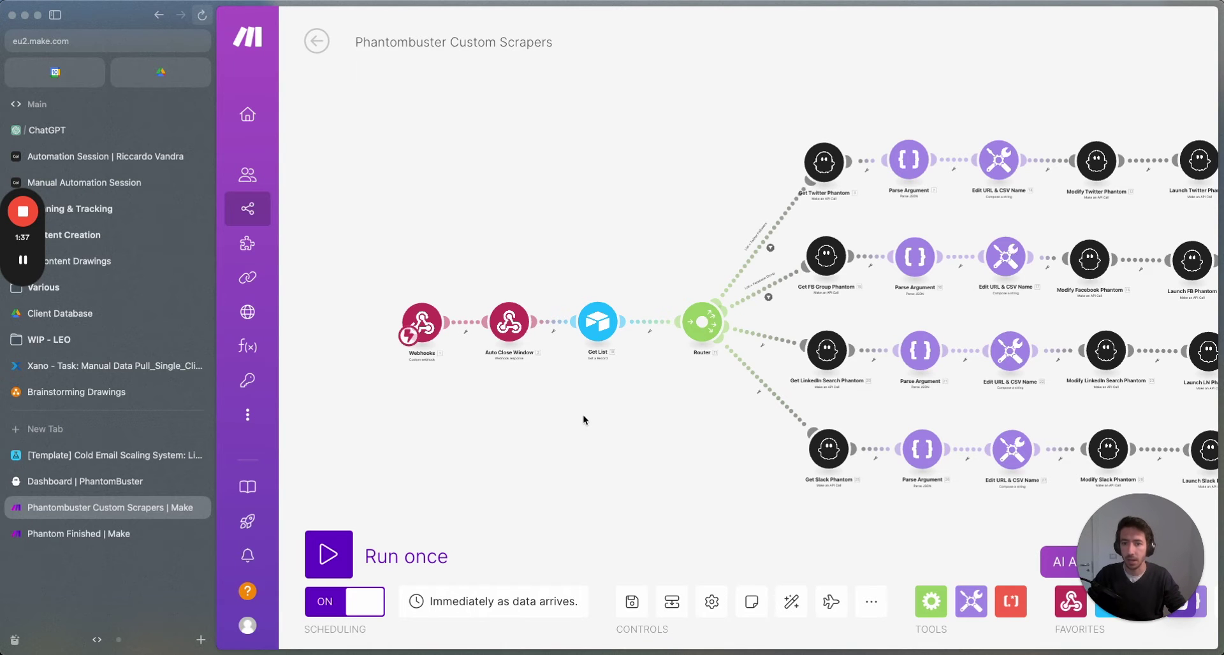
pyautogui.scroll(3, 580, 415)
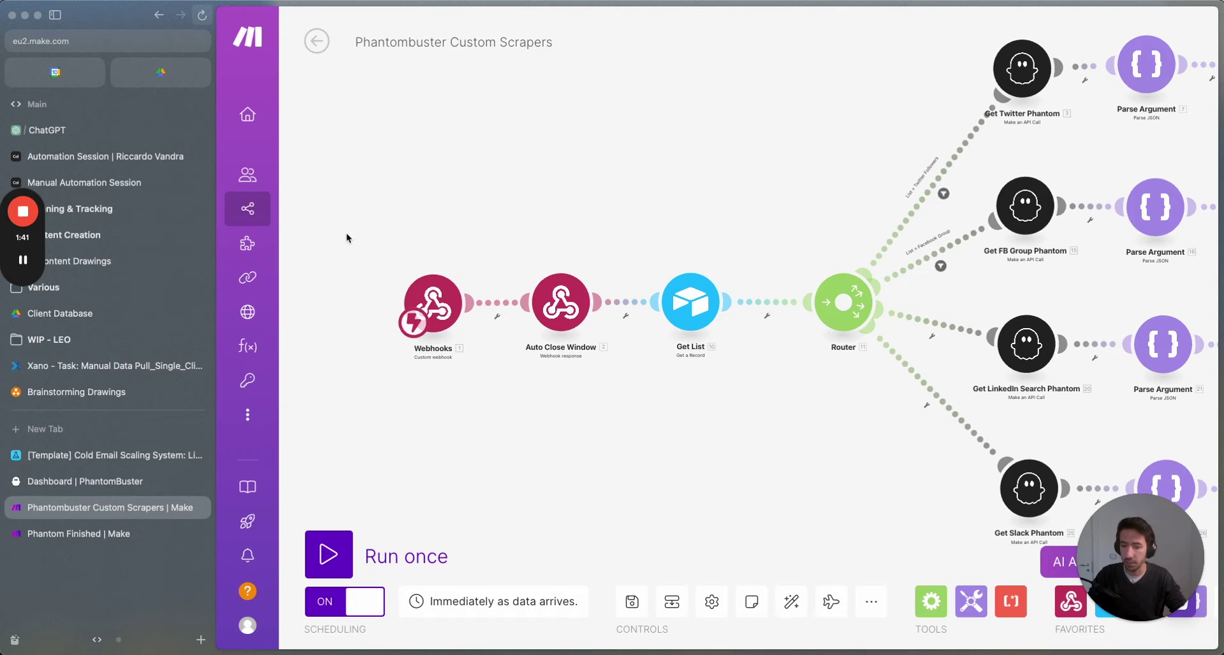
pyautogui.moveTo(347, 233); pyautogui.dragTo(609, 396)
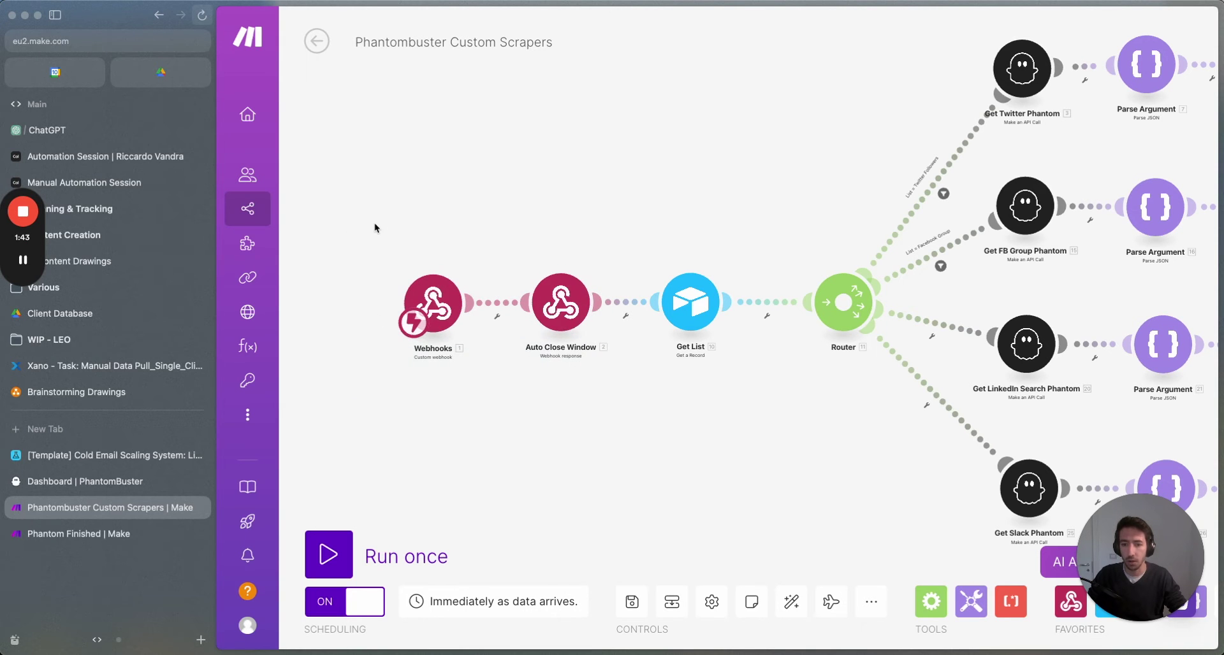
pyautogui.moveTo(374, 223); pyautogui.dragTo(744, 365)
pyautogui.click(108, 455)
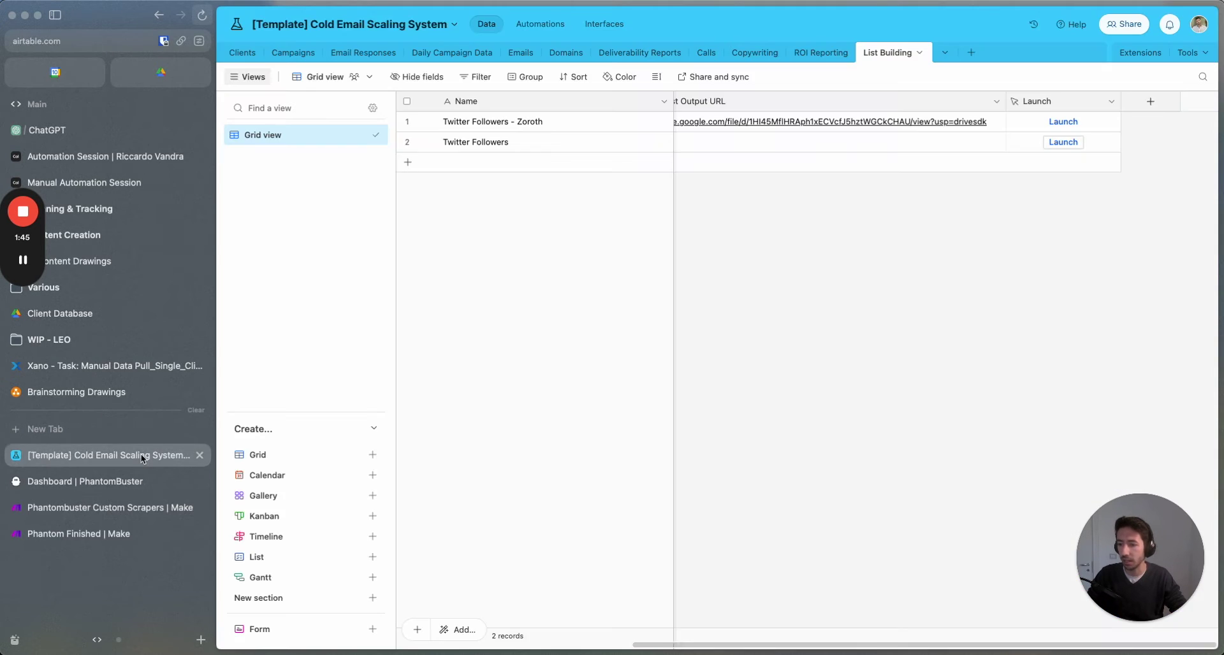
pyautogui.moveTo(656, 649); pyautogui.dragTo(422, 649)
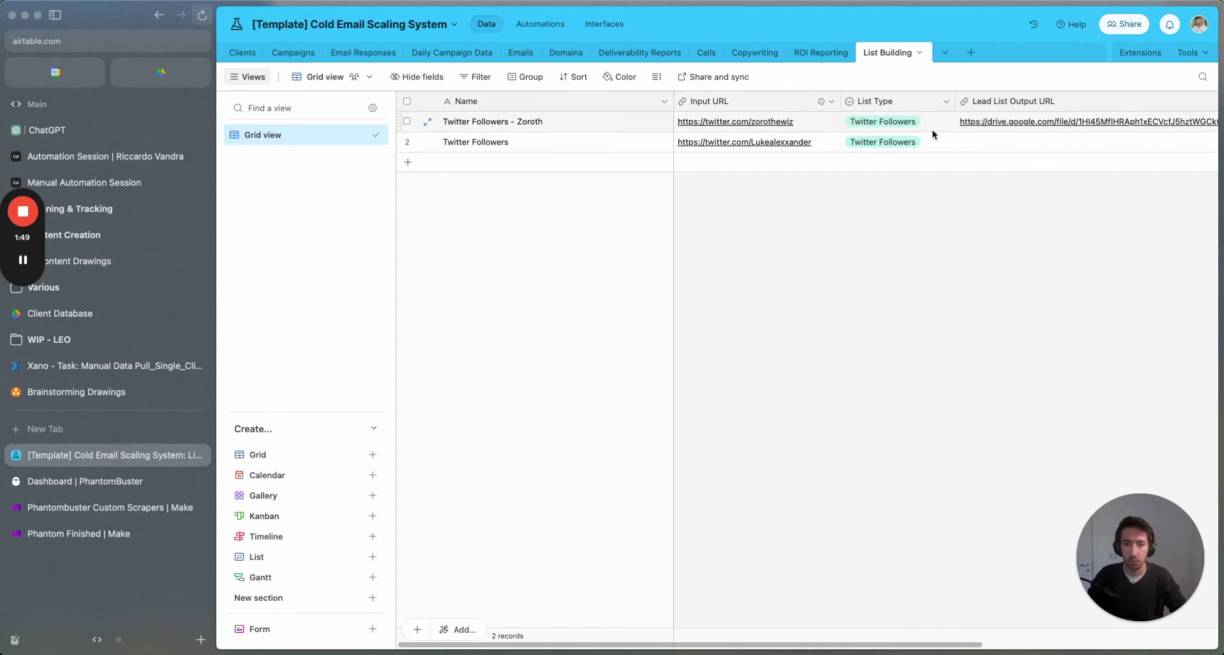
pyautogui.click(116, 505)
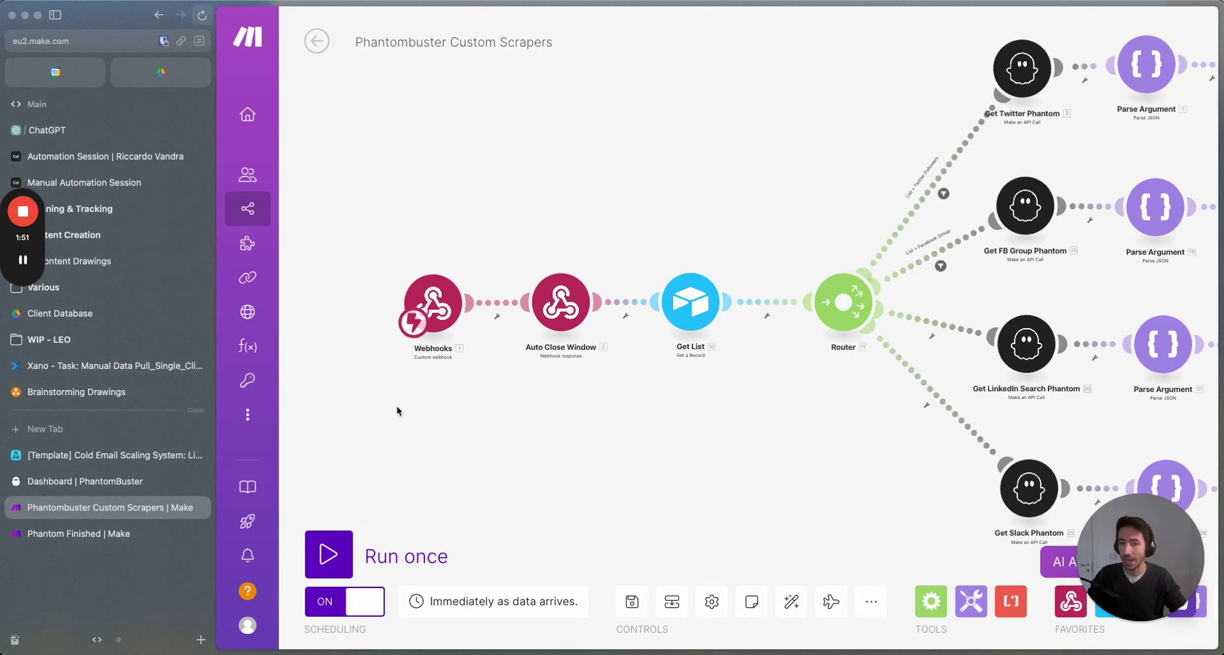
pyautogui.hscroll(10, 777, 433)
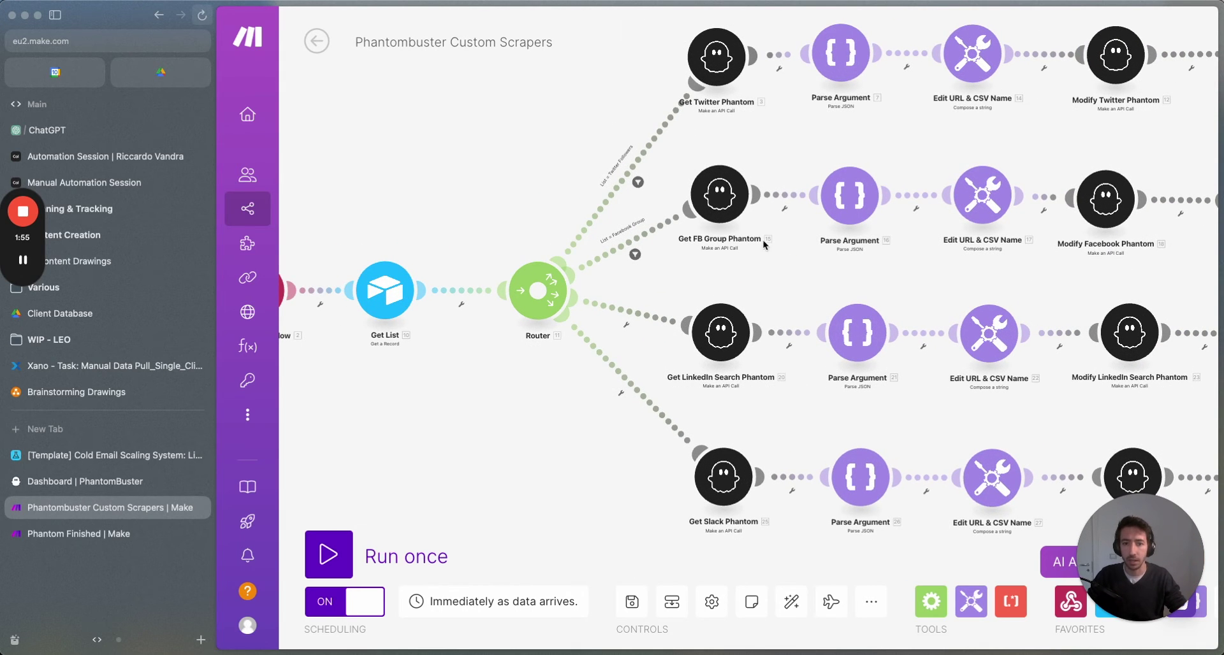
pyautogui.hscroll(3, 796, 251)
pyautogui.scroll(3, 796, 251)
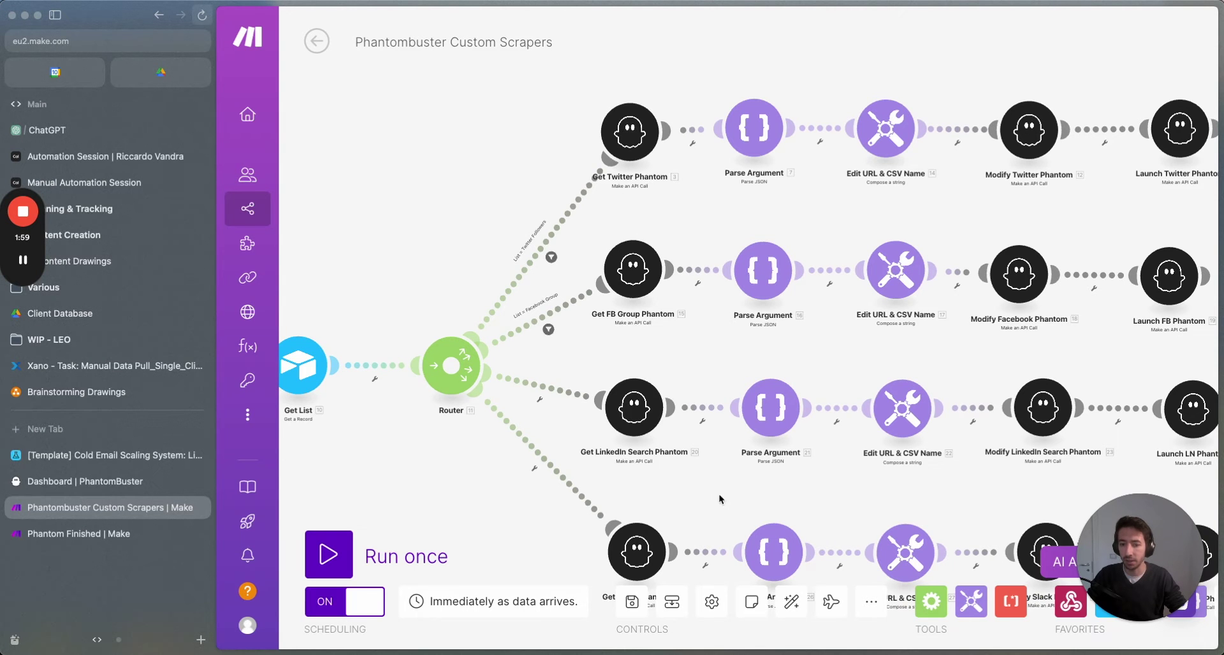
pyautogui.scroll(-5, 594, 467)
pyautogui.scroll(-5, 676, 422)
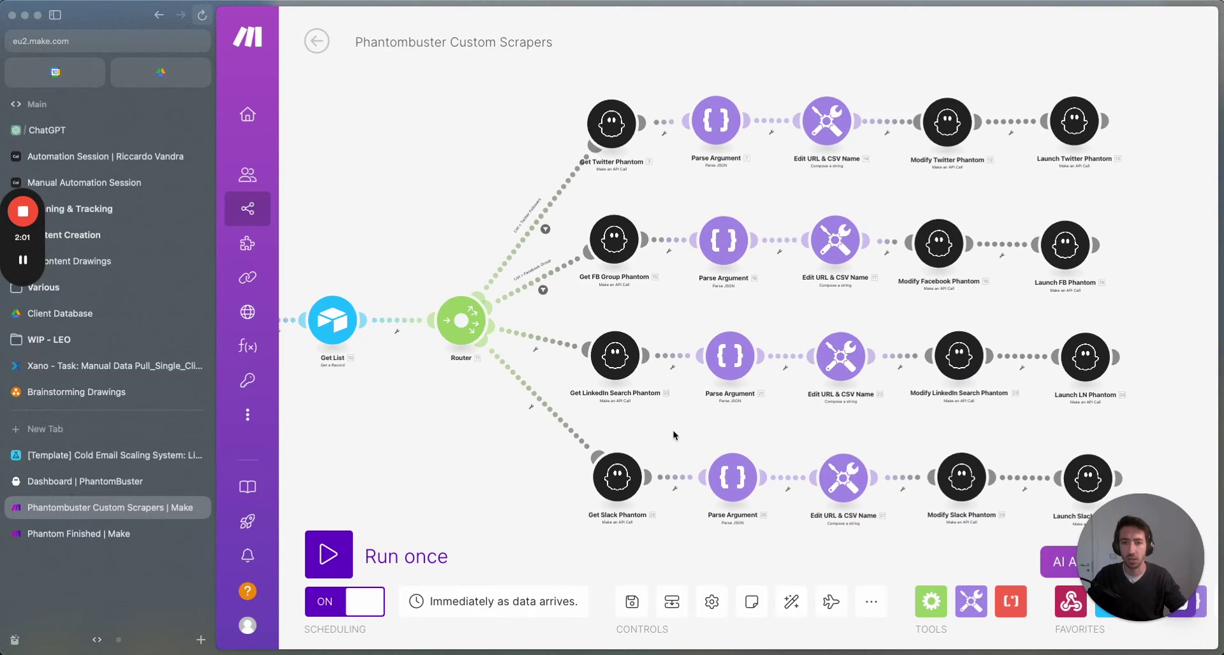
pyautogui.moveTo(523, 92); pyautogui.dragTo(1090, 549)
pyautogui.click(735, 546)
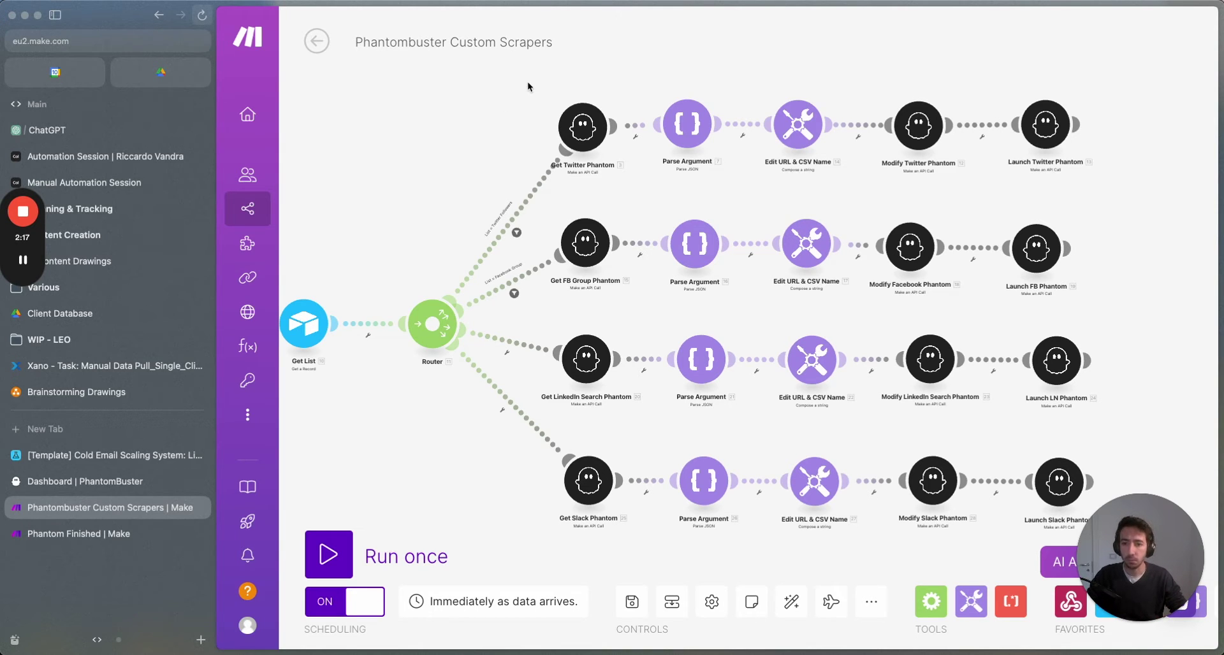
pyautogui.scroll(3, 534, 97)
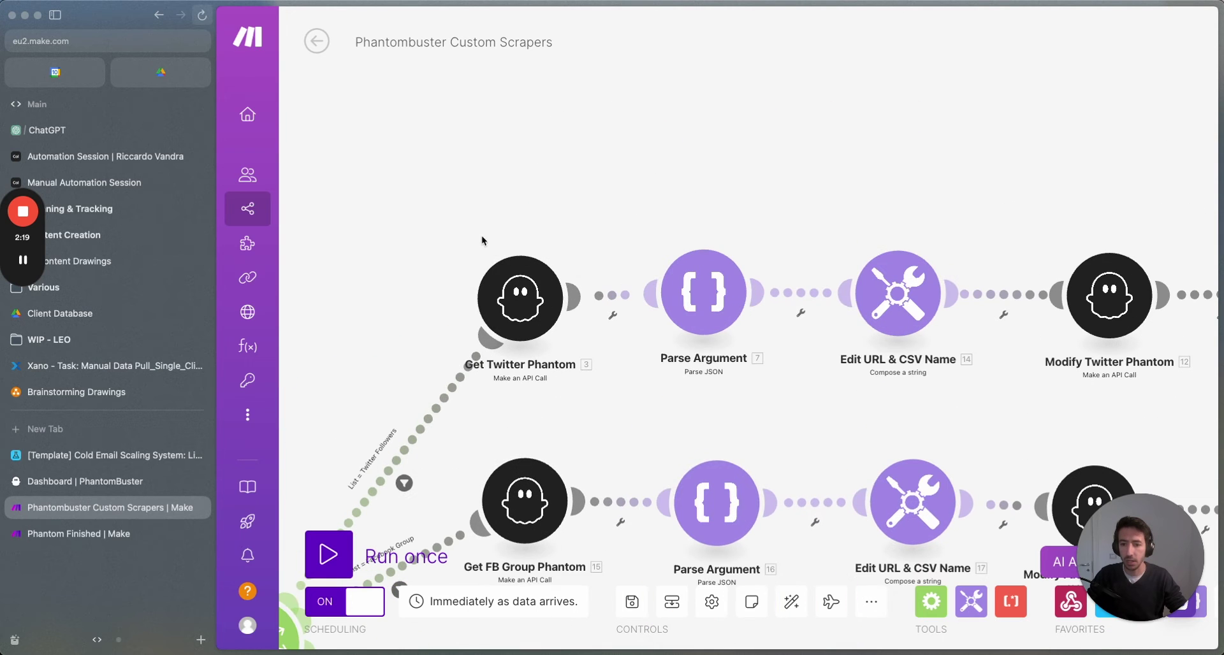
pyautogui.click(521, 297)
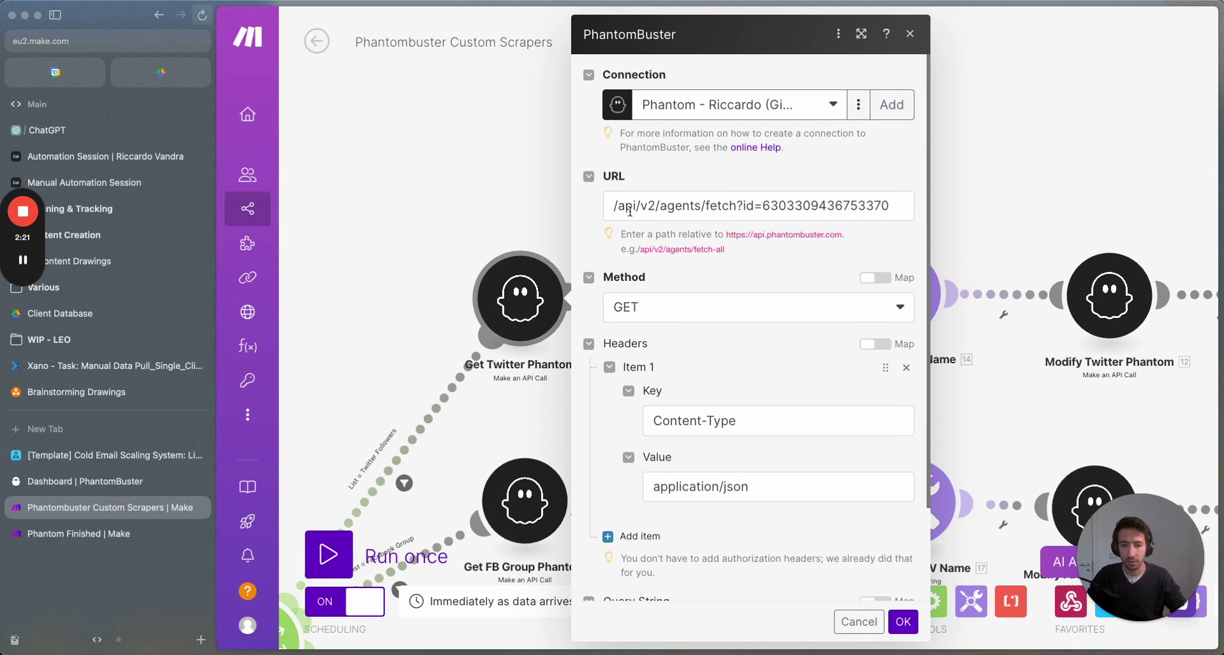
pyautogui.scroll(-3, 666, 326)
pyautogui.click(406, 188)
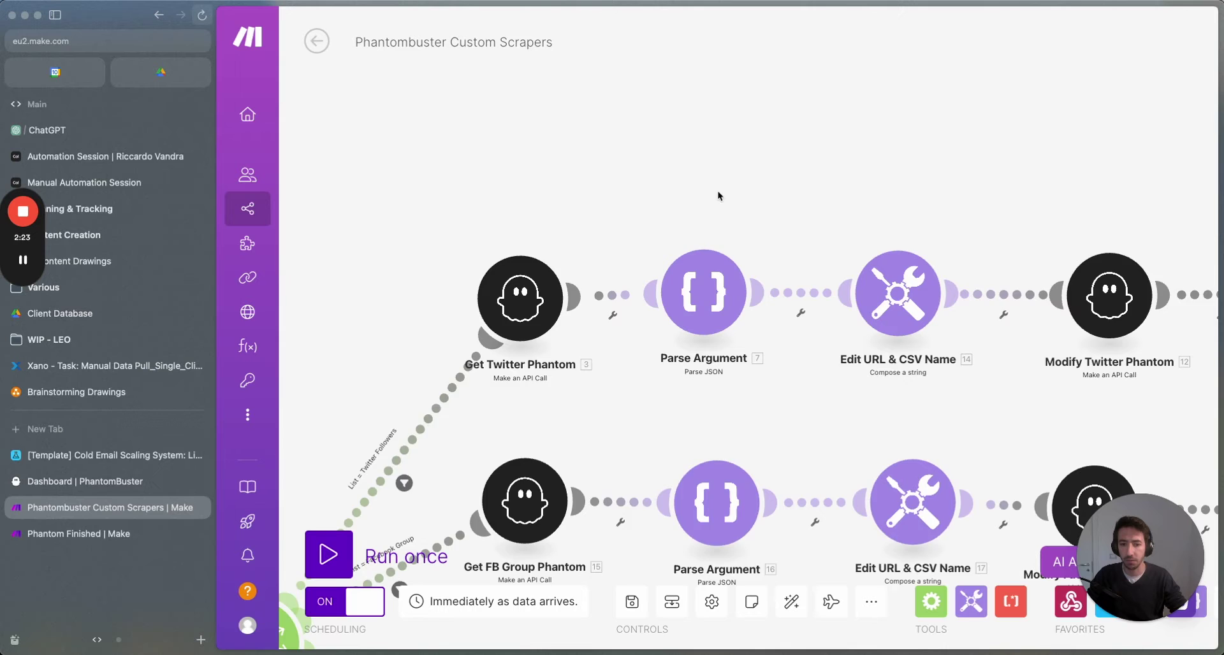
pyautogui.scroll(-2, 701, 223)
pyautogui.click(660, 268)
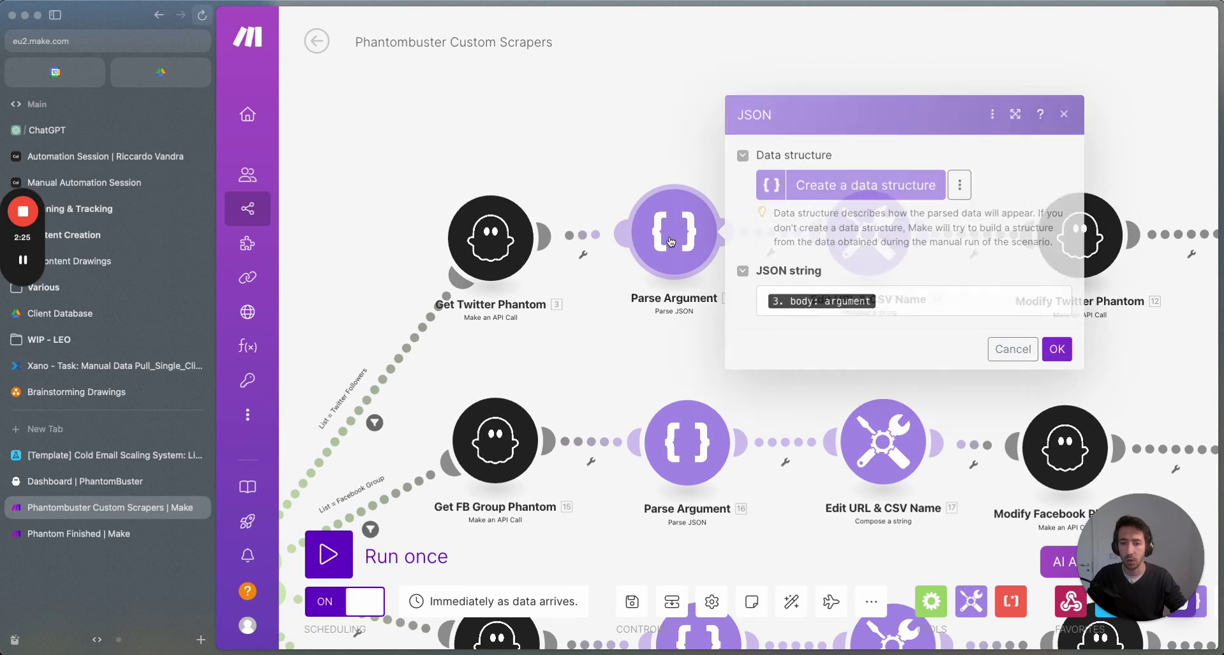
pyautogui.click(614, 139)
pyautogui.moveTo(446, 166); pyautogui.dragTo(761, 361)
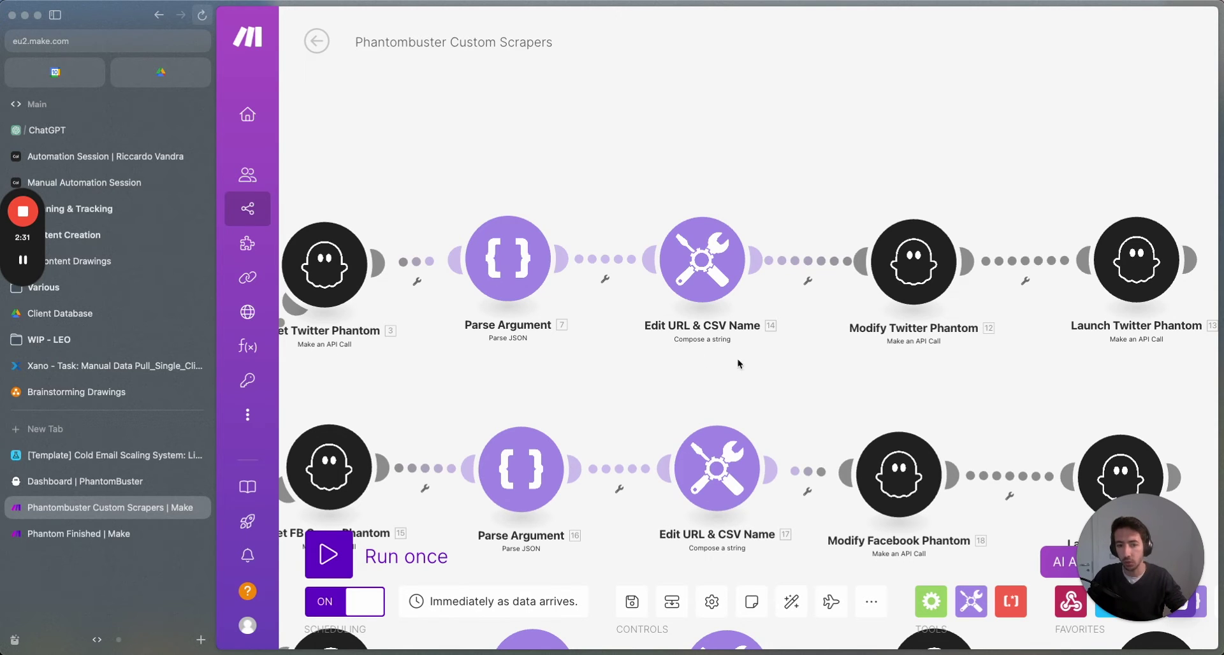
pyautogui.click(701, 261)
pyautogui.doubleClick(823, 242)
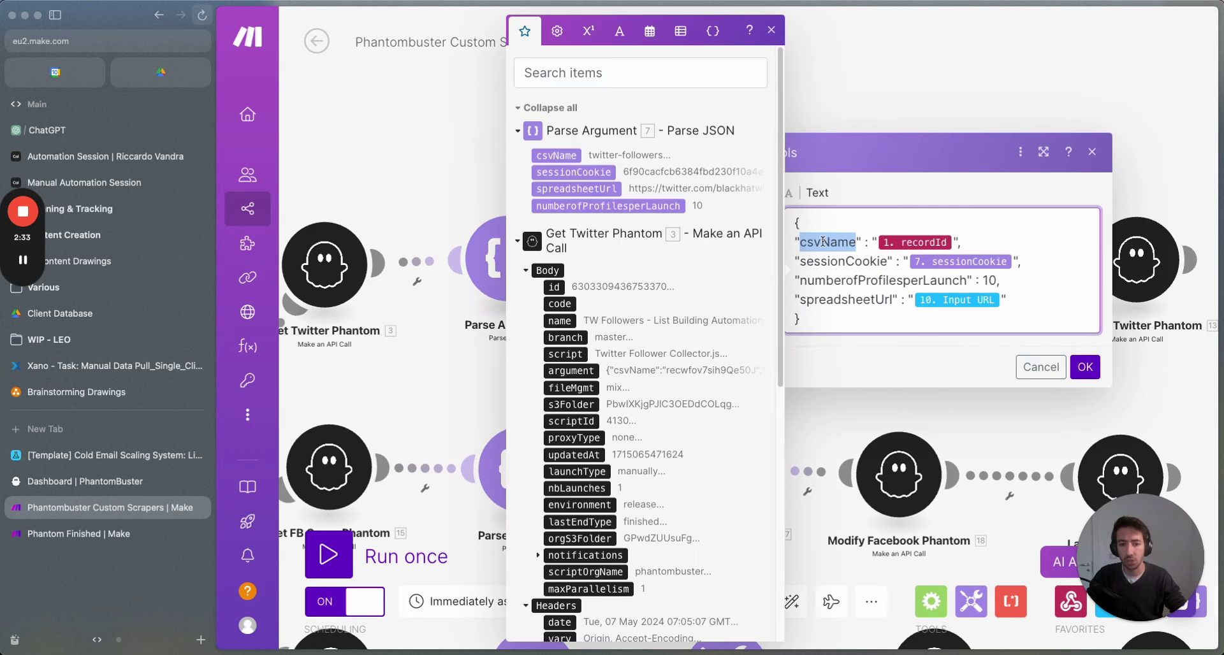
pyautogui.click(772, 28)
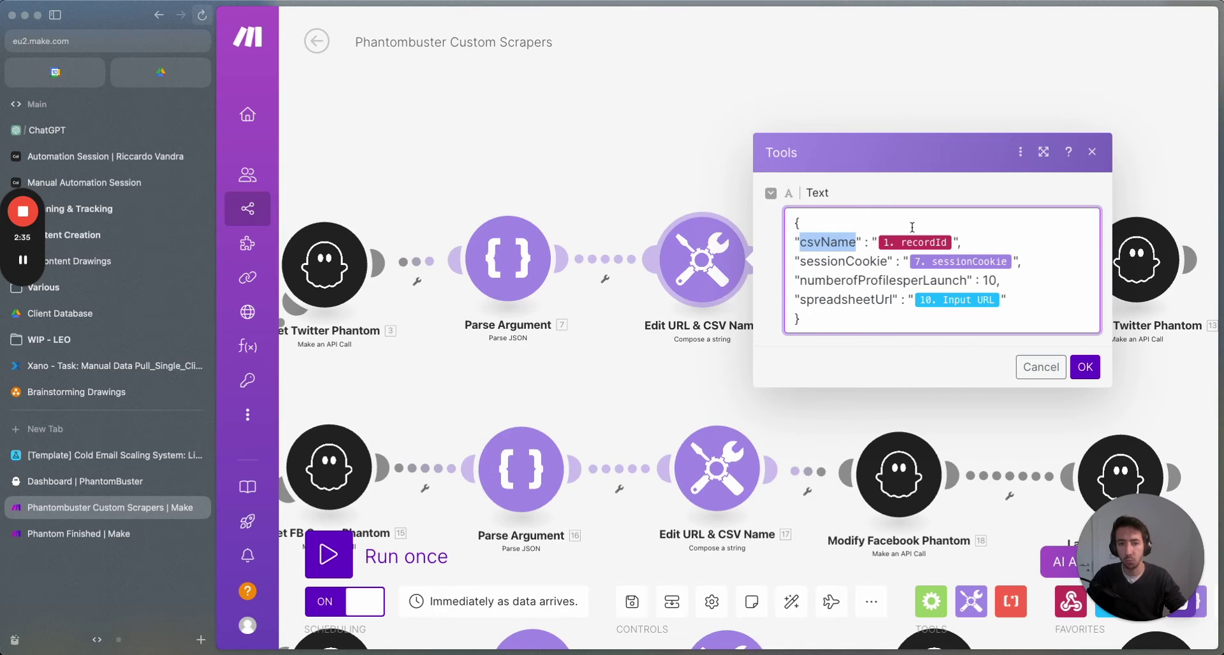
pyautogui.click(793, 242)
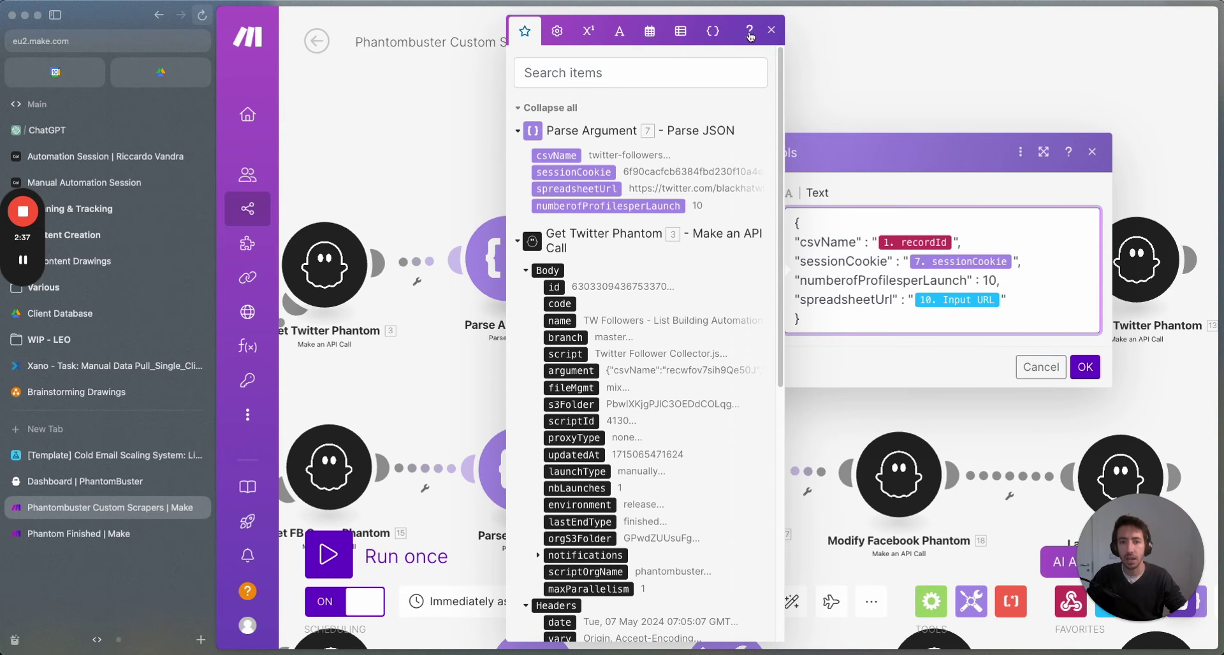
pyautogui.click(772, 28)
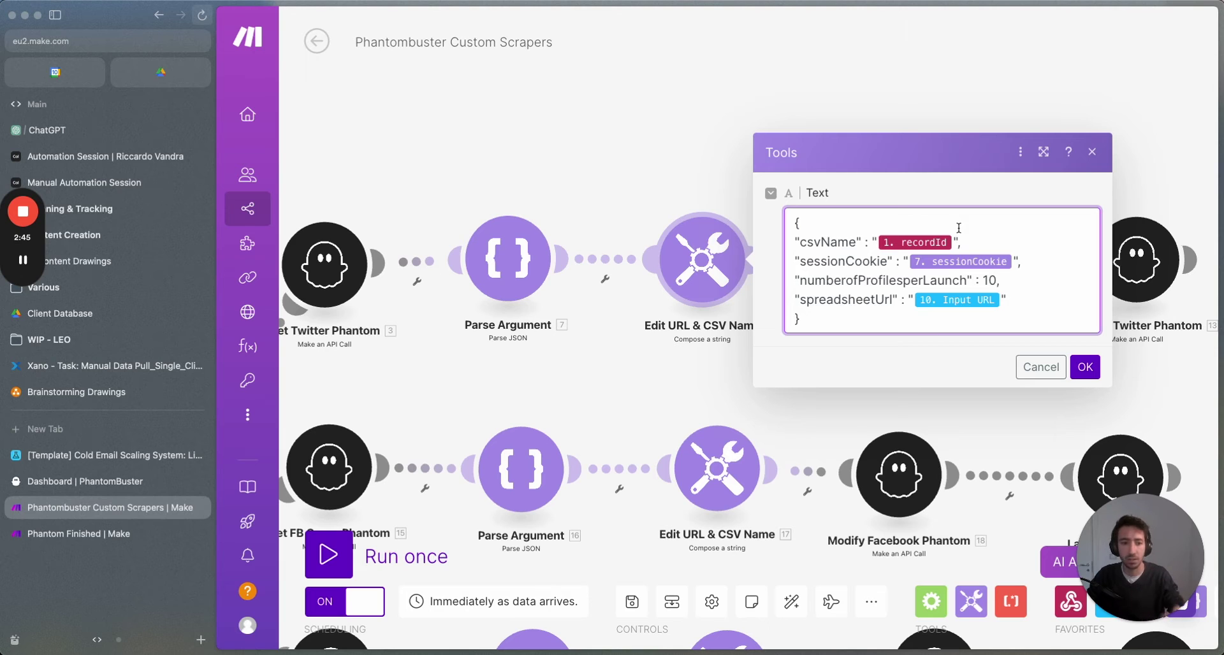
pyautogui.moveTo(797, 298); pyautogui.dragTo(1027, 303)
pyautogui.click(771, 31)
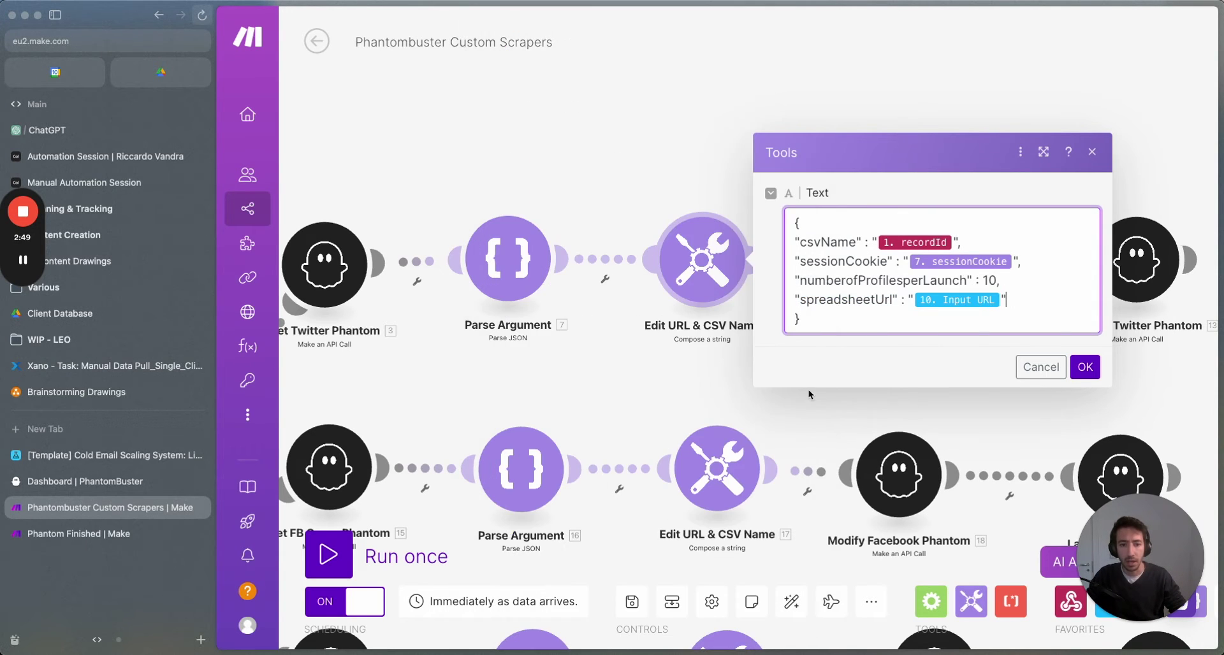
pyautogui.click(687, 403)
pyautogui.scroll(-5, 763, 305)
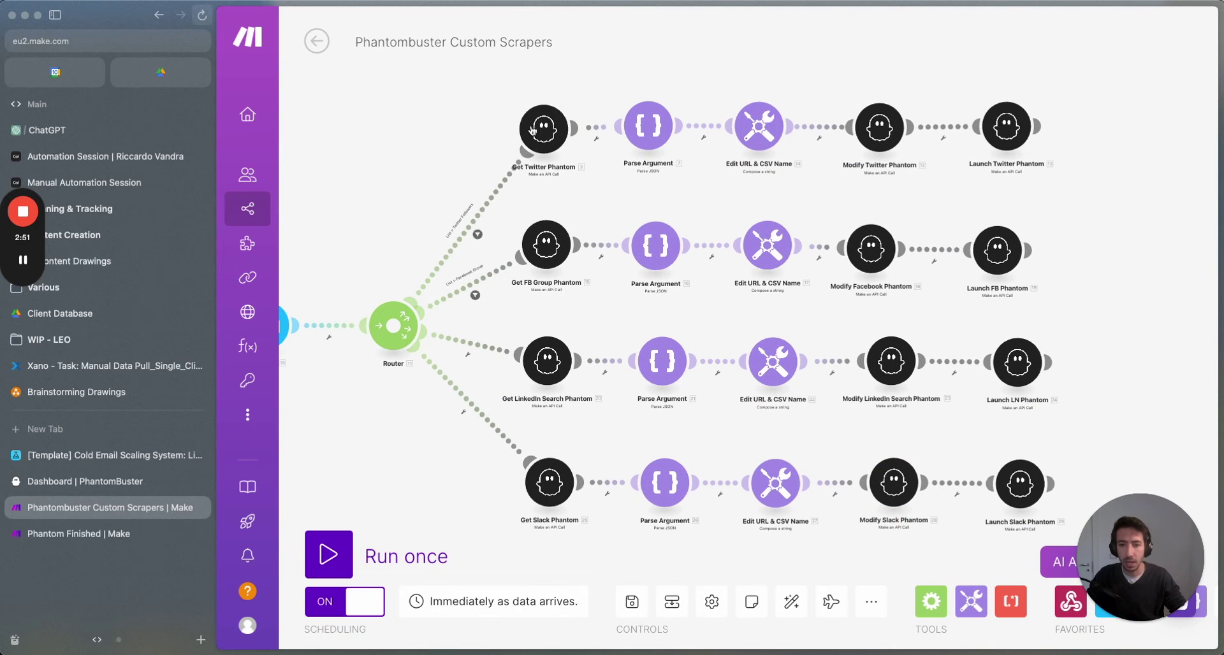
pyautogui.scroll(3, 699, 205)
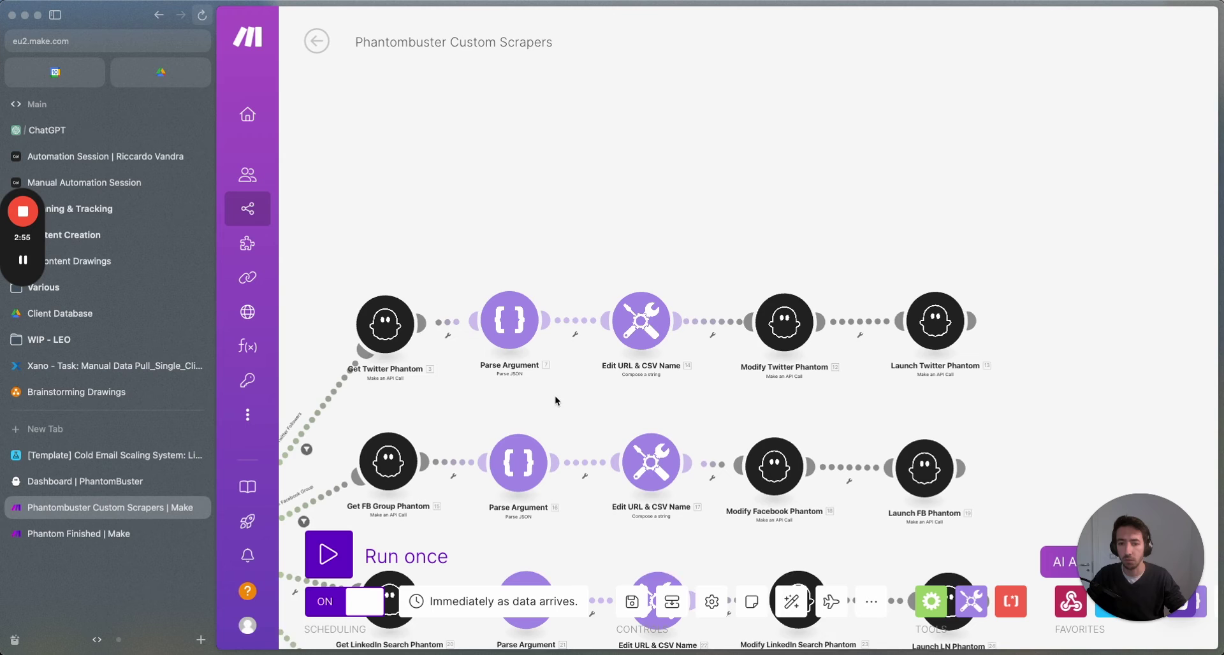
pyautogui.hscroll(2, 478, 414)
pyautogui.scroll(1, 478, 415)
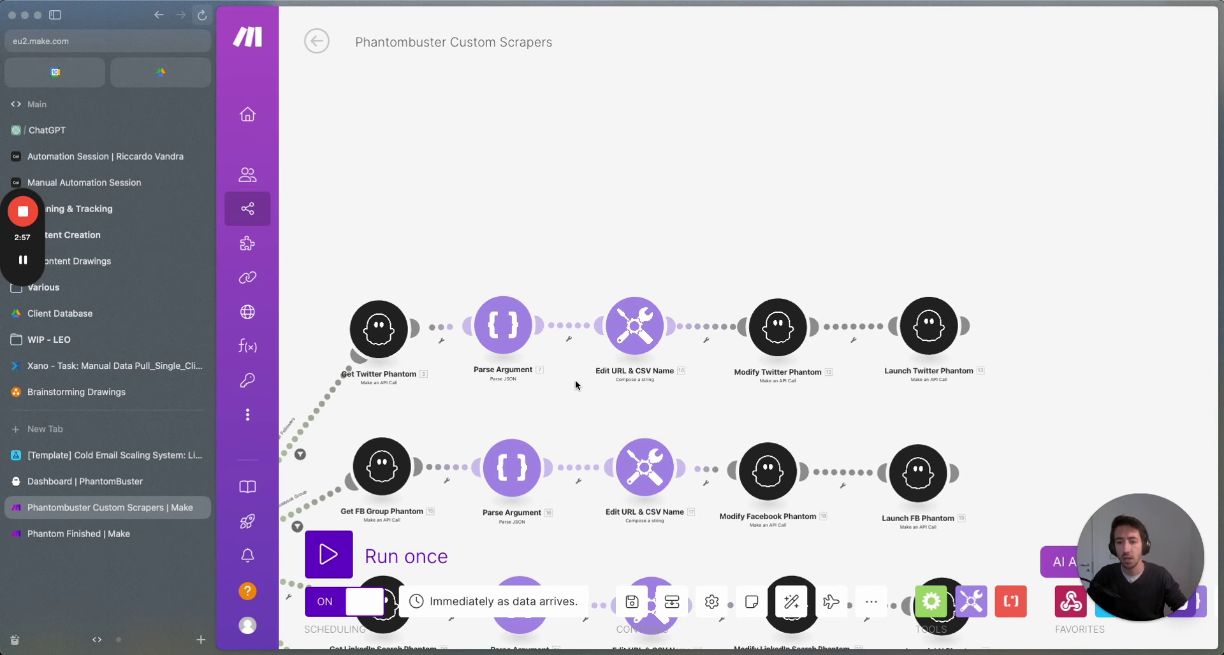
pyautogui.scroll(-4, 576, 381)
pyautogui.hscroll(-4, 575, 380)
pyautogui.click(778, 323)
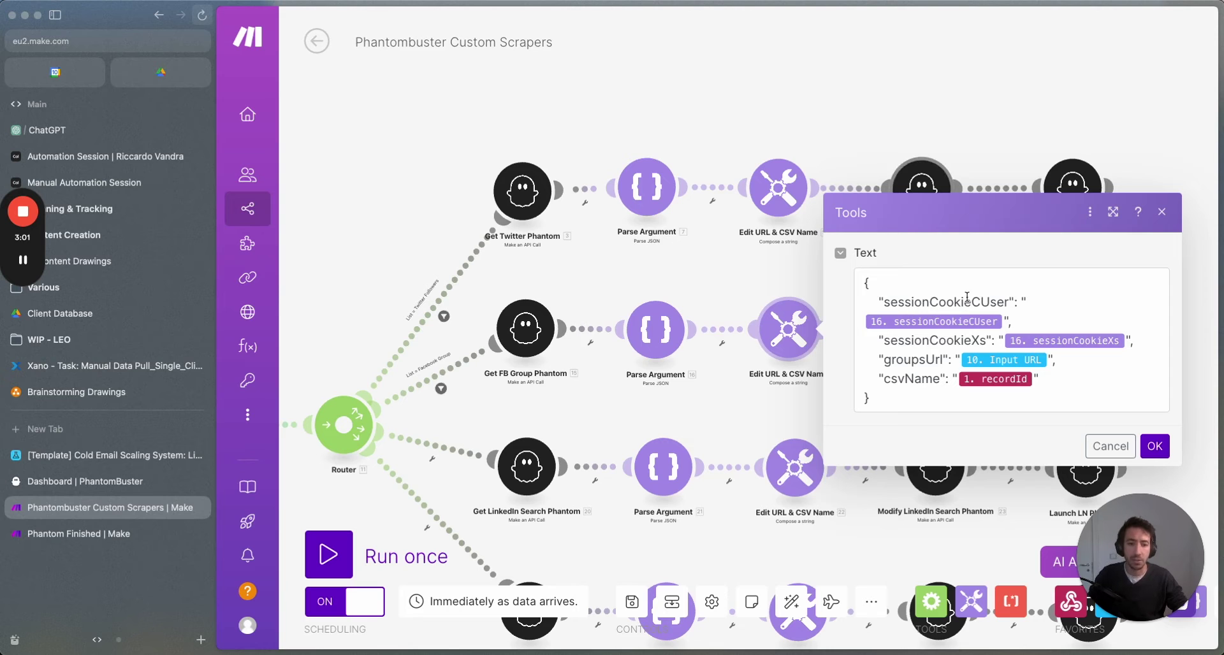
pyautogui.doubleClick(901, 302)
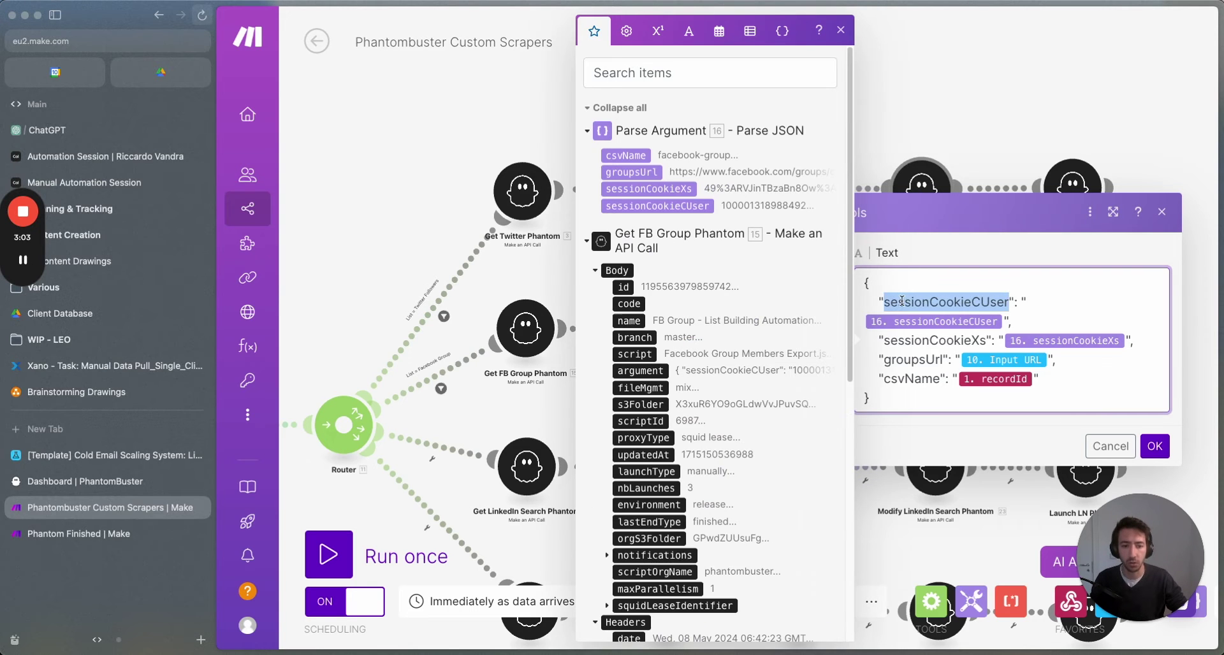
pyautogui.doubleClick(902, 361)
pyautogui.doubleClick(910, 379)
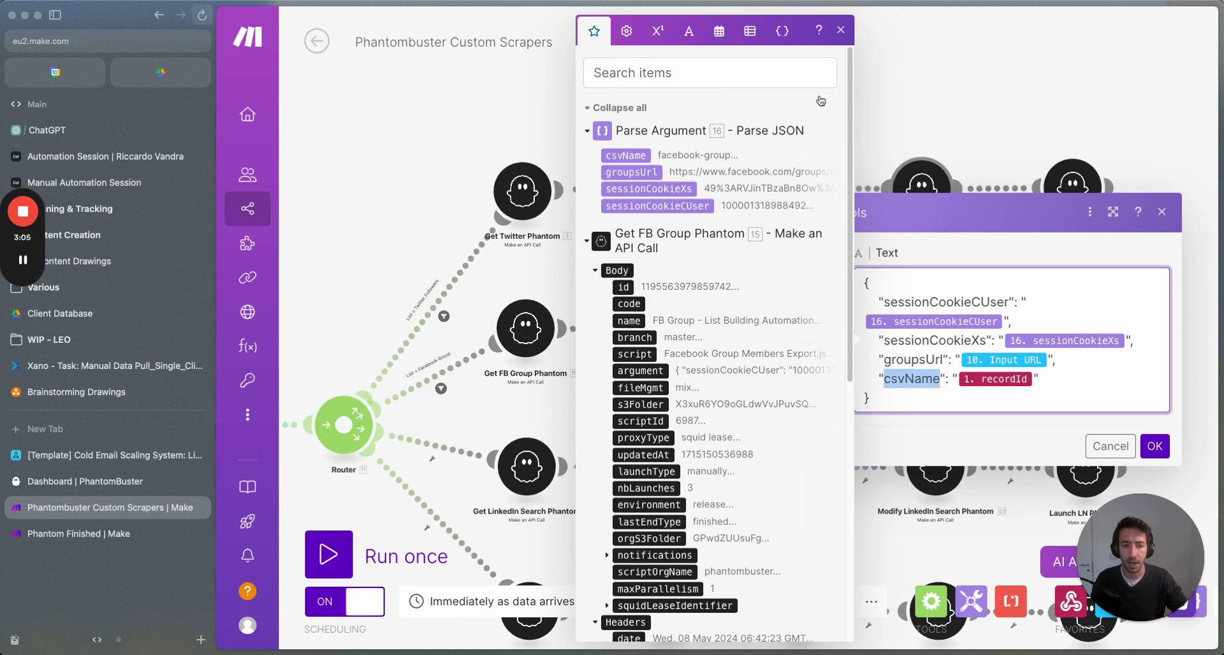
pyautogui.click(841, 30)
pyautogui.click(778, 189)
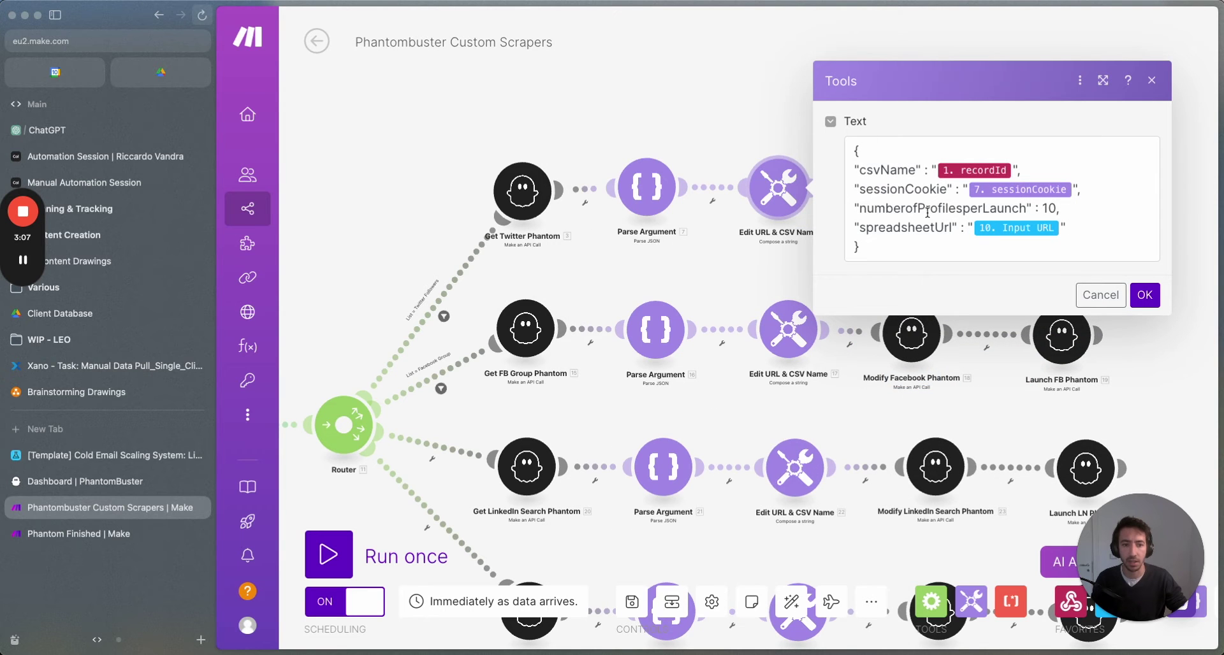
pyautogui.click(909, 227)
pyautogui.doubleClick(908, 226)
pyautogui.click(834, 31)
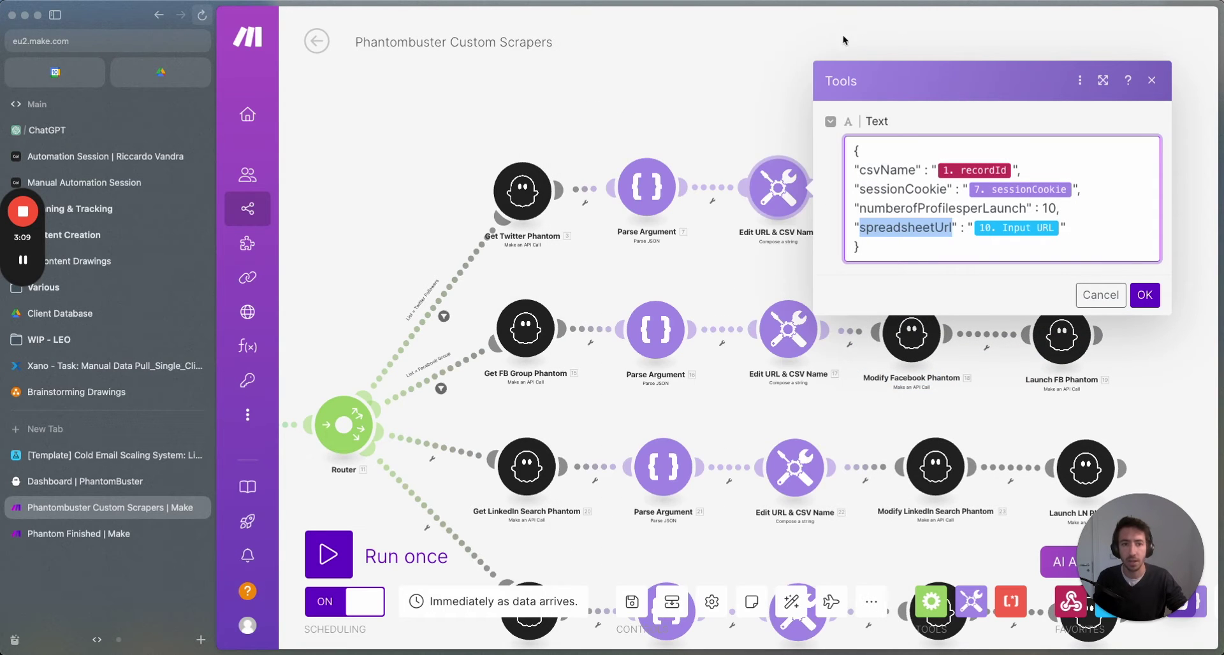
pyautogui.click(1152, 80)
pyautogui.hscroll(5, 927, 79)
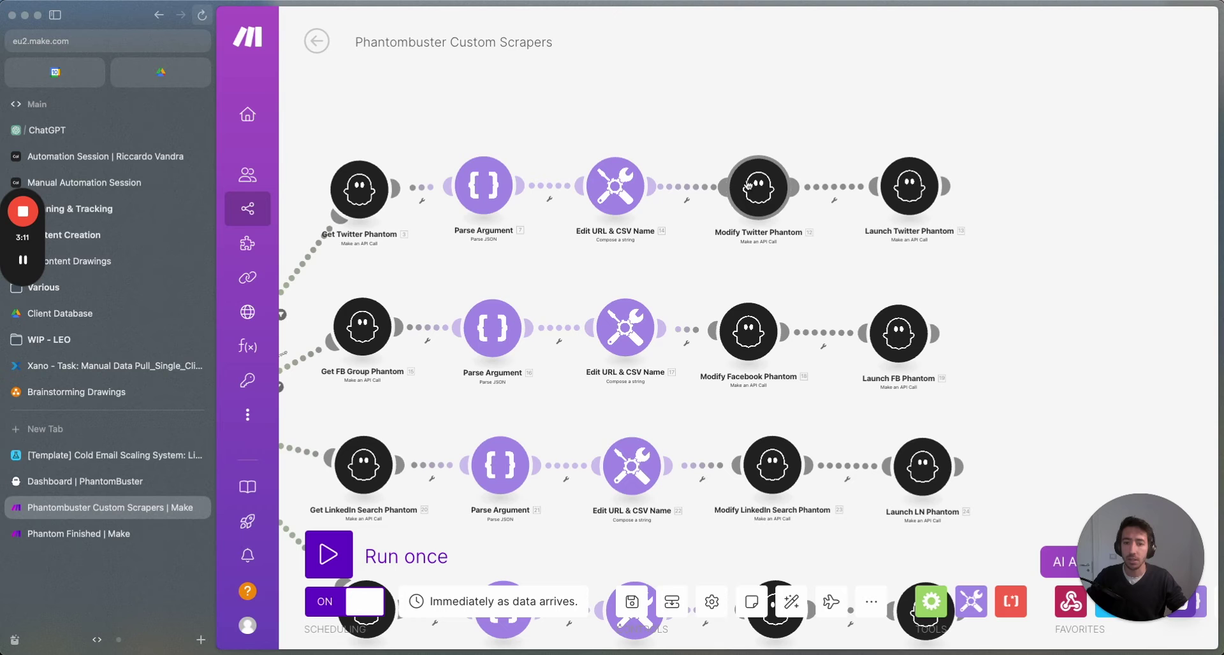
pyautogui.click(749, 186)
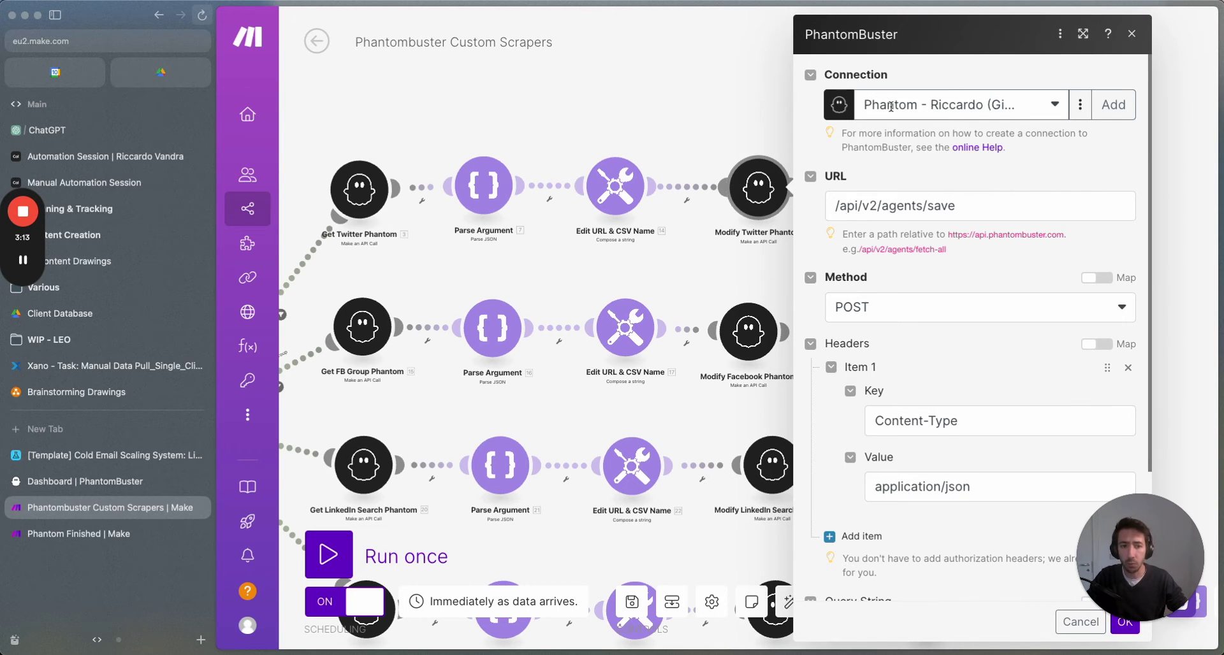
pyautogui.hscroll(3, 733, 150)
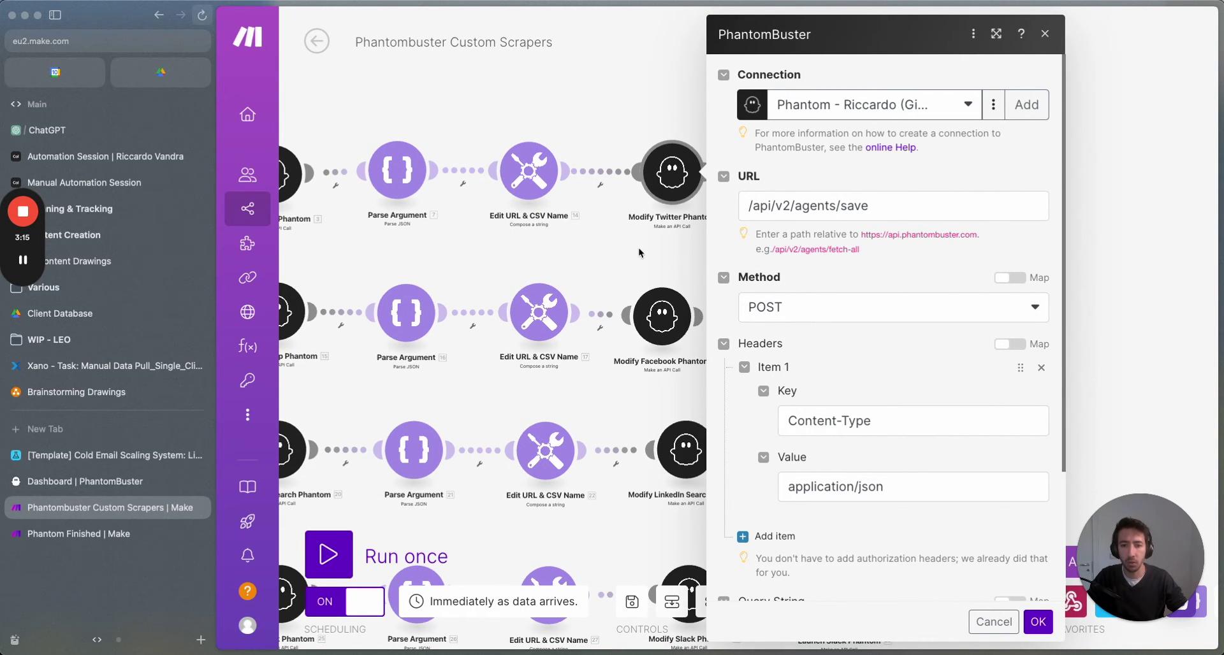
pyautogui.scroll(-5, 812, 543)
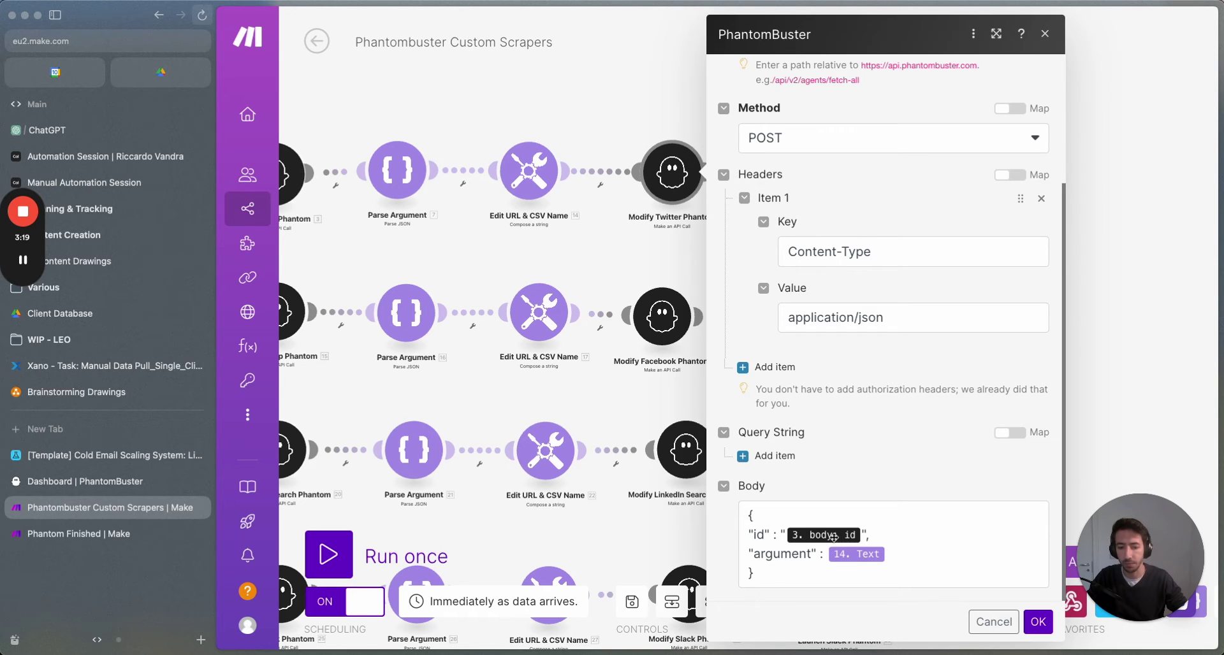
pyautogui.click(632, 260)
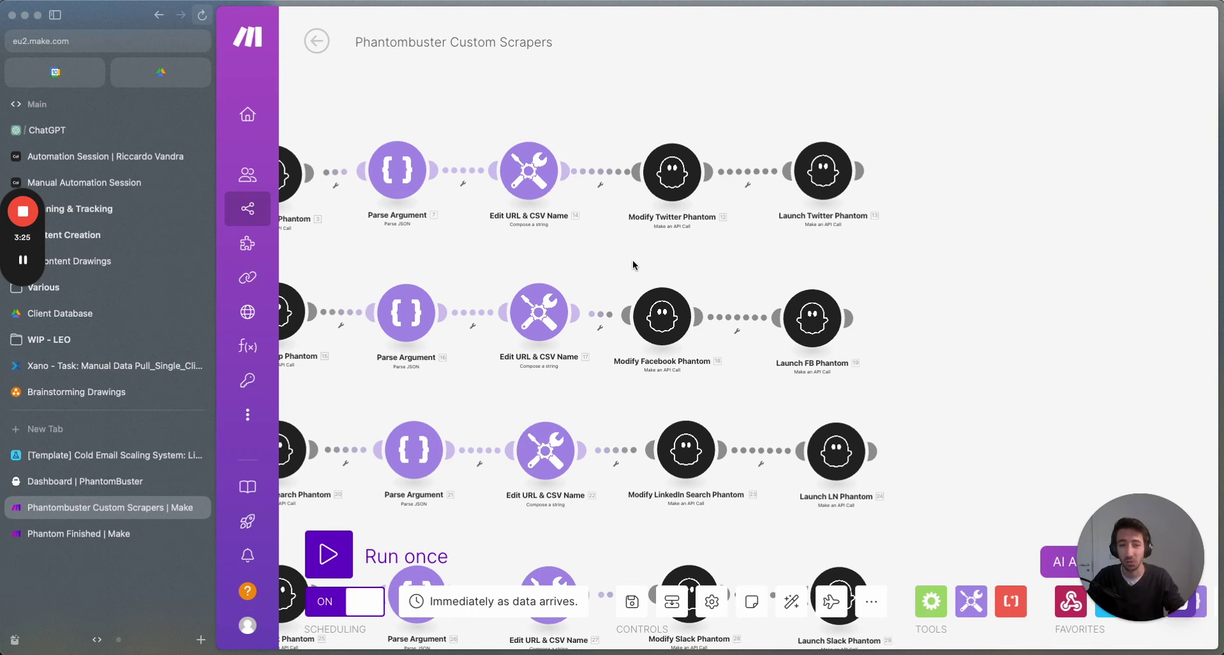
pyautogui.moveTo(738, 252); pyautogui.dragTo(940, 254)
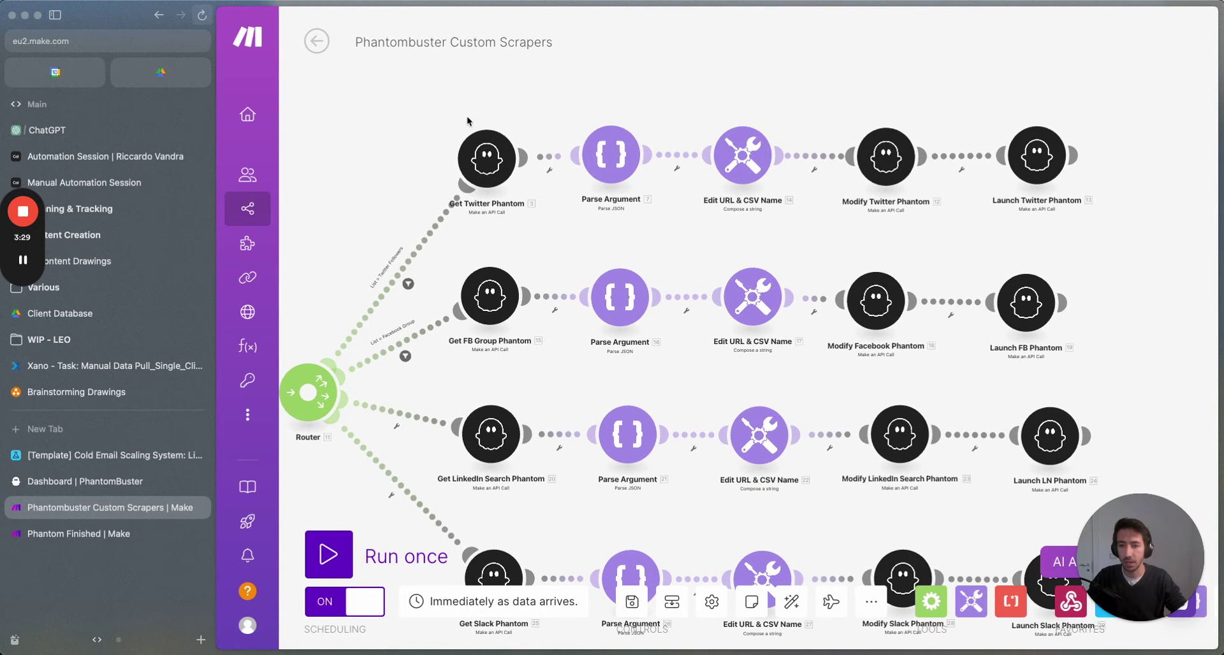
pyautogui.moveTo(415, 94); pyautogui.dragTo(1155, 253)
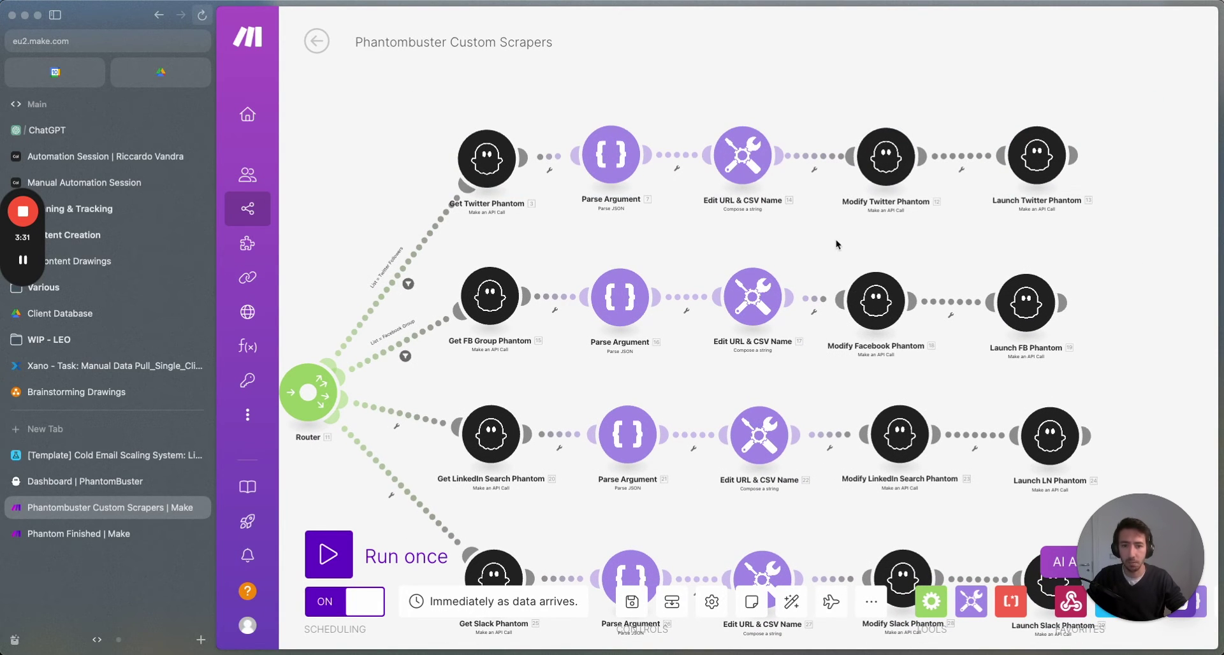
# - Reload the PhantomBuster dashboard and scroll through the six phantom cards and 4 free slots
pyautogui.click(109, 484)
pyautogui.scroll(5, 381, 369)
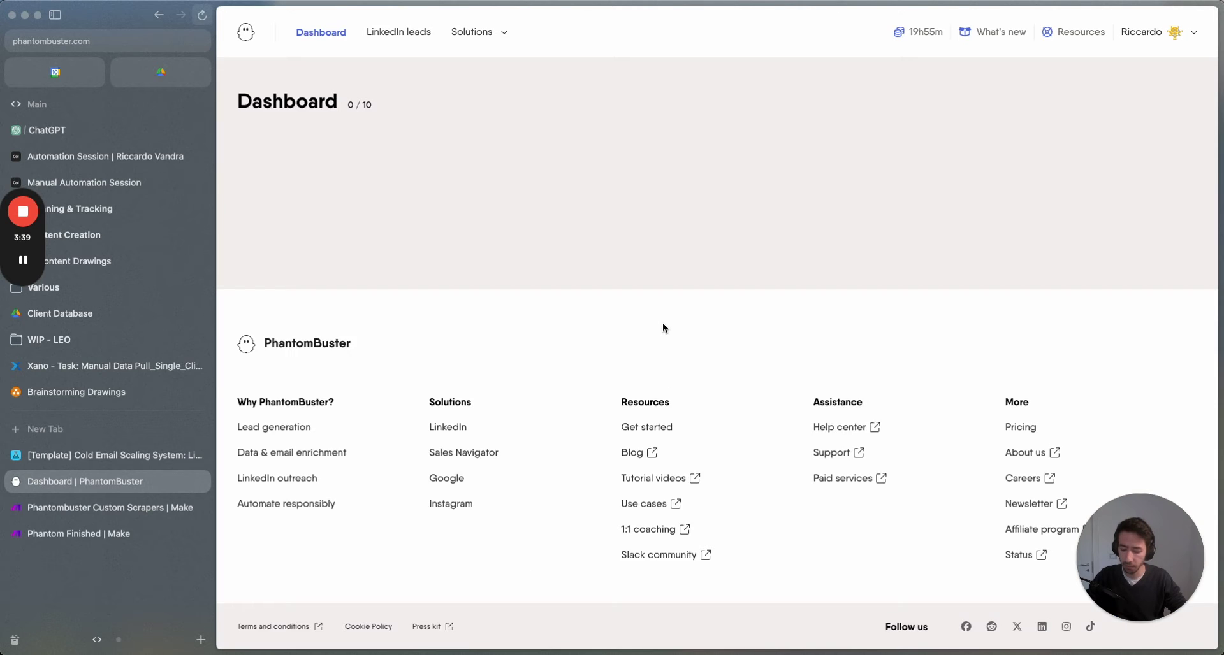
pyautogui.press('super+s')
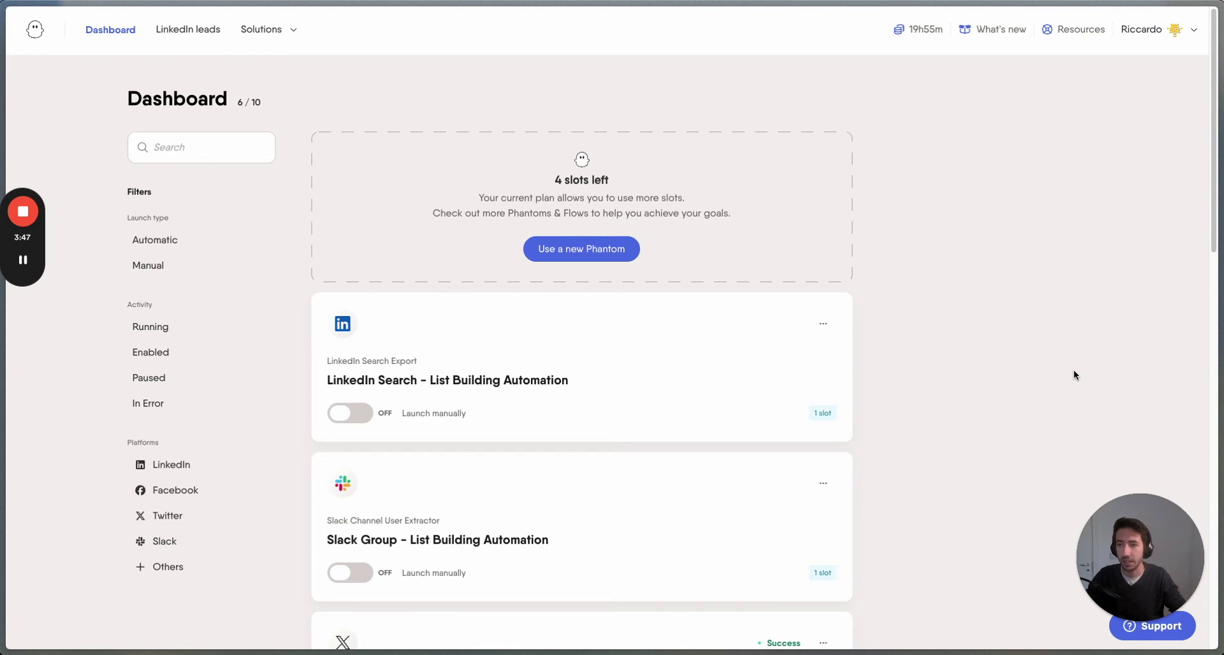
pyautogui.scroll(-3, 1004, 336)
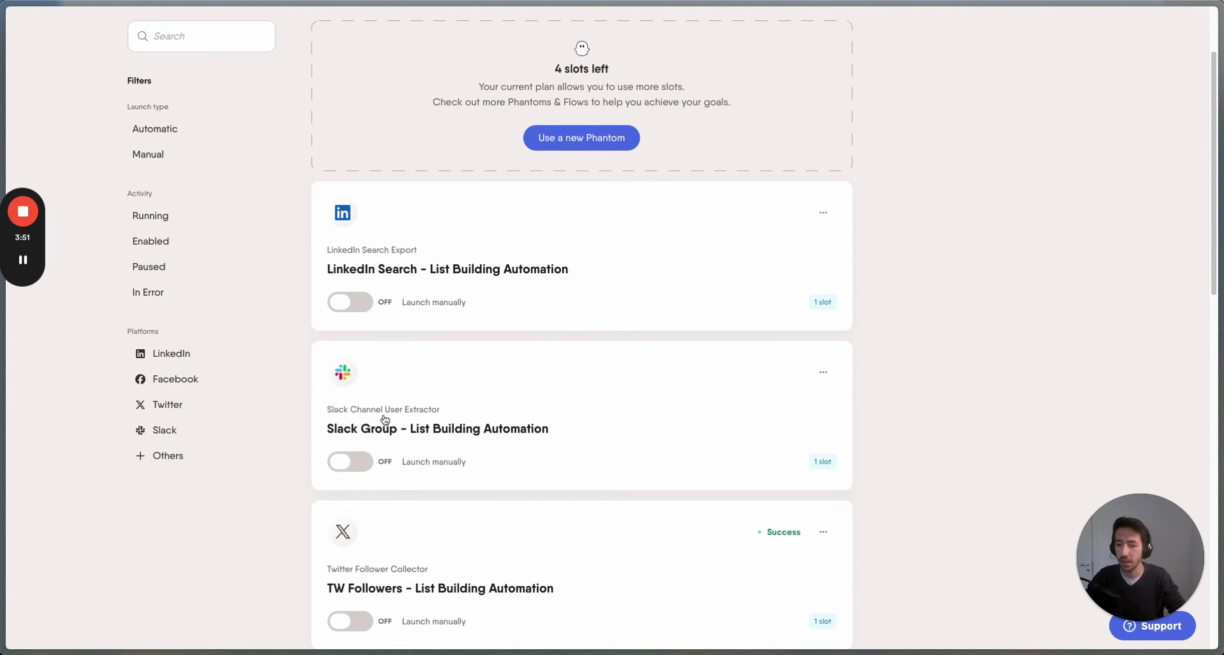
pyautogui.scroll(-1, 918, 338)
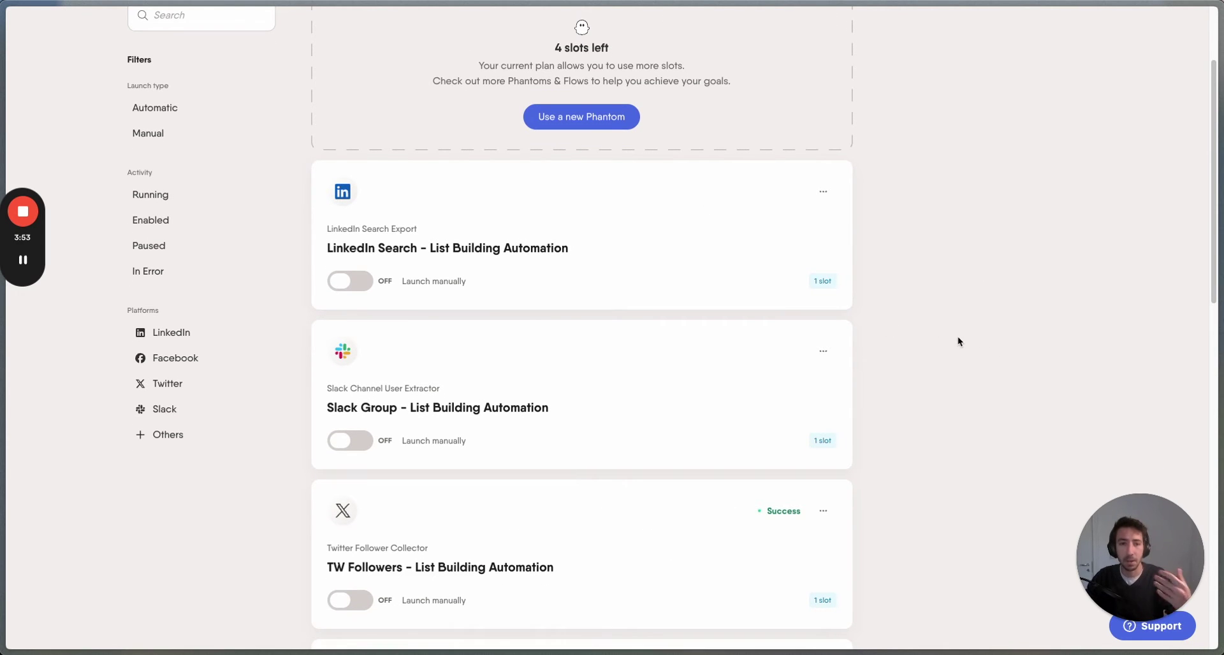
pyautogui.scroll(3, 872, 331)
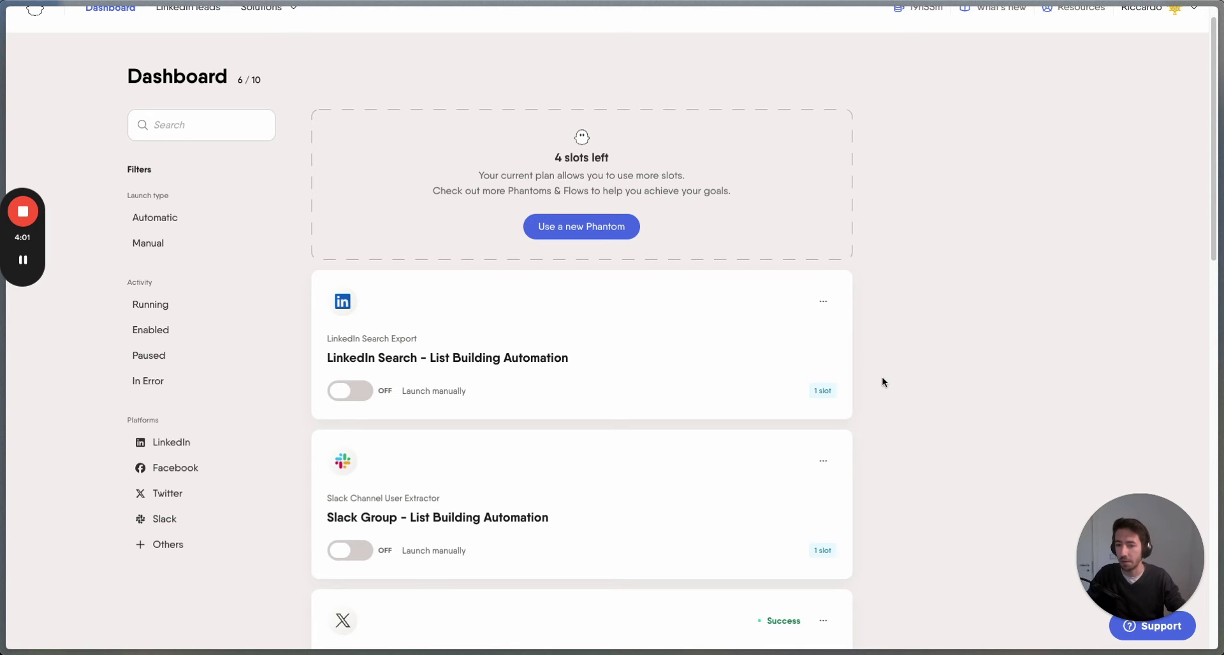
pyautogui.scroll(-3, 872, 373)
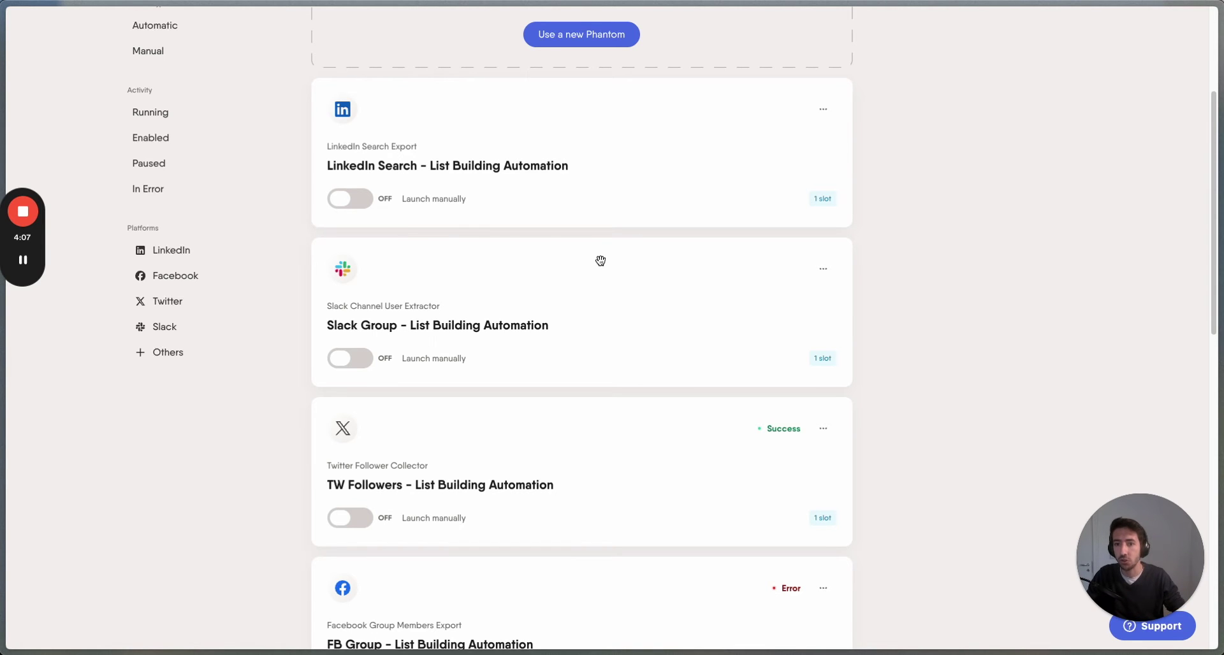
pyautogui.scroll(1, 576, 306)
pyautogui.scroll(4, 576, 306)
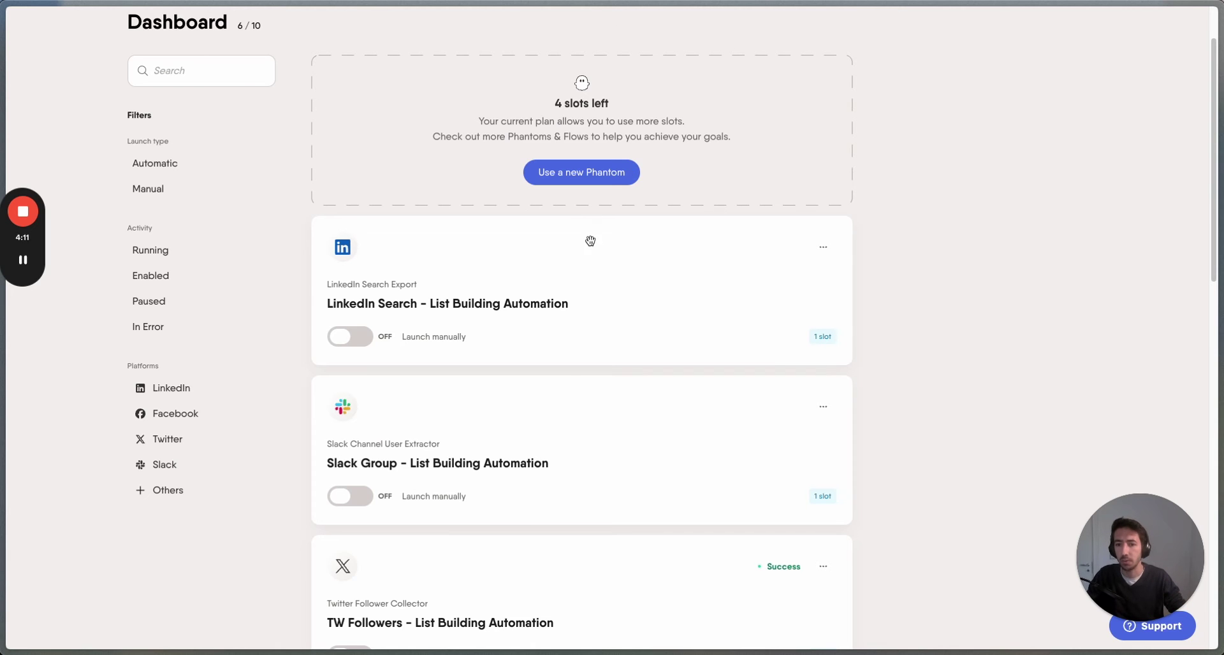
# - Pick the Twitter Follower Collector from the Twitter-filtered list of new phantoms
pyautogui.click(555, 173)
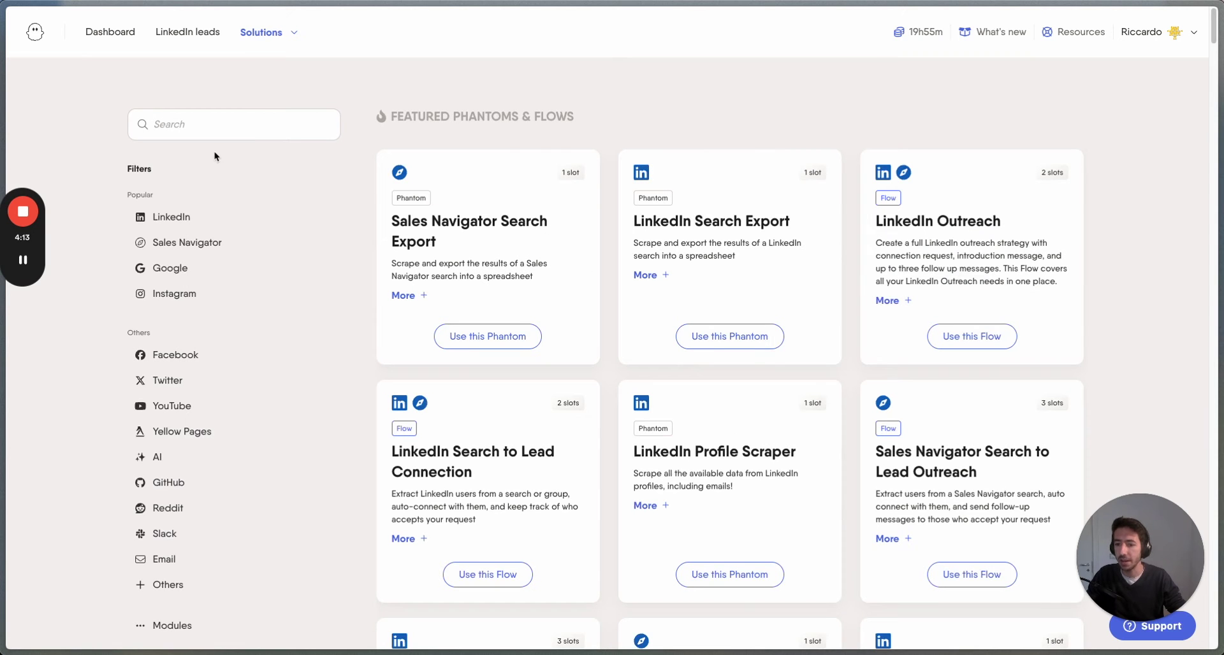
pyautogui.click(178, 357)
pyautogui.click(170, 382)
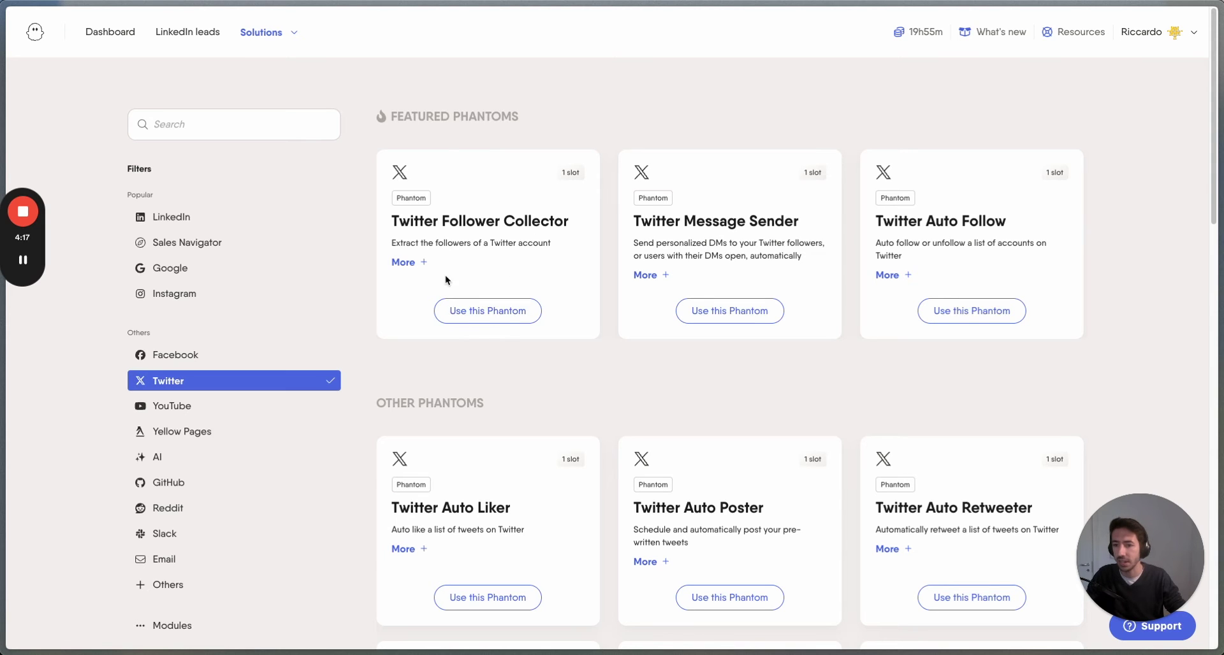
pyautogui.moveTo(394, 215); pyautogui.dragTo(569, 221)
pyautogui.click(483, 311)
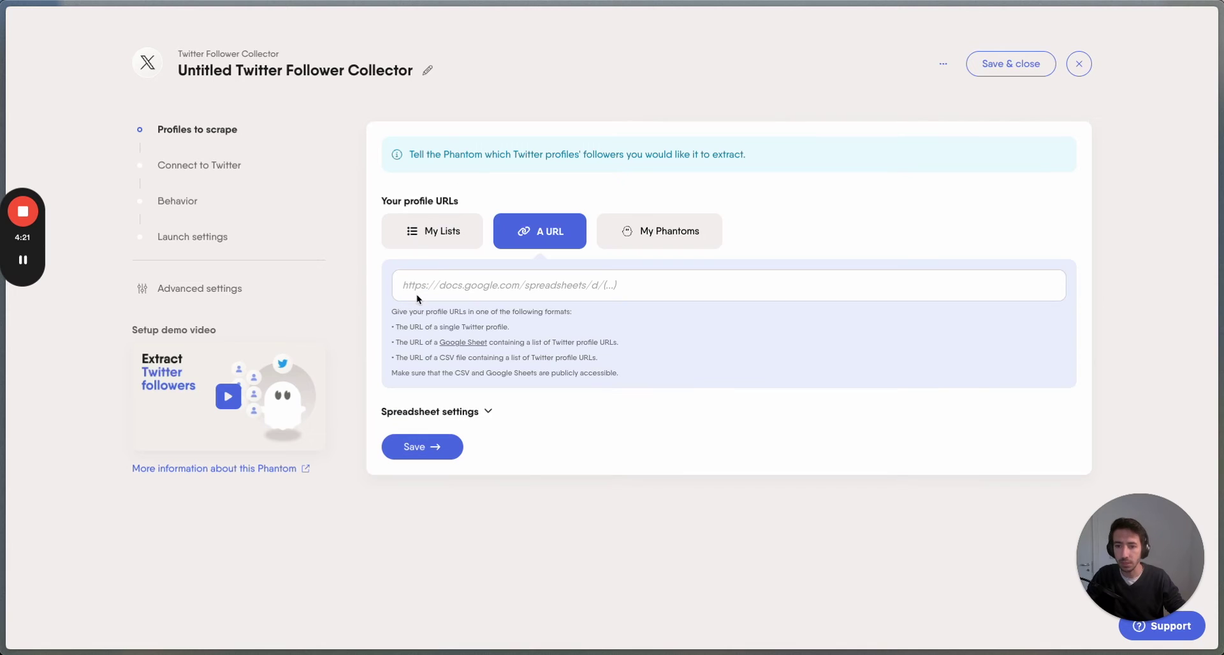
# - Save the creator's Twitter profile URL as the profile to scrape and autofill the session cookie
pyautogui.click(511, 285)
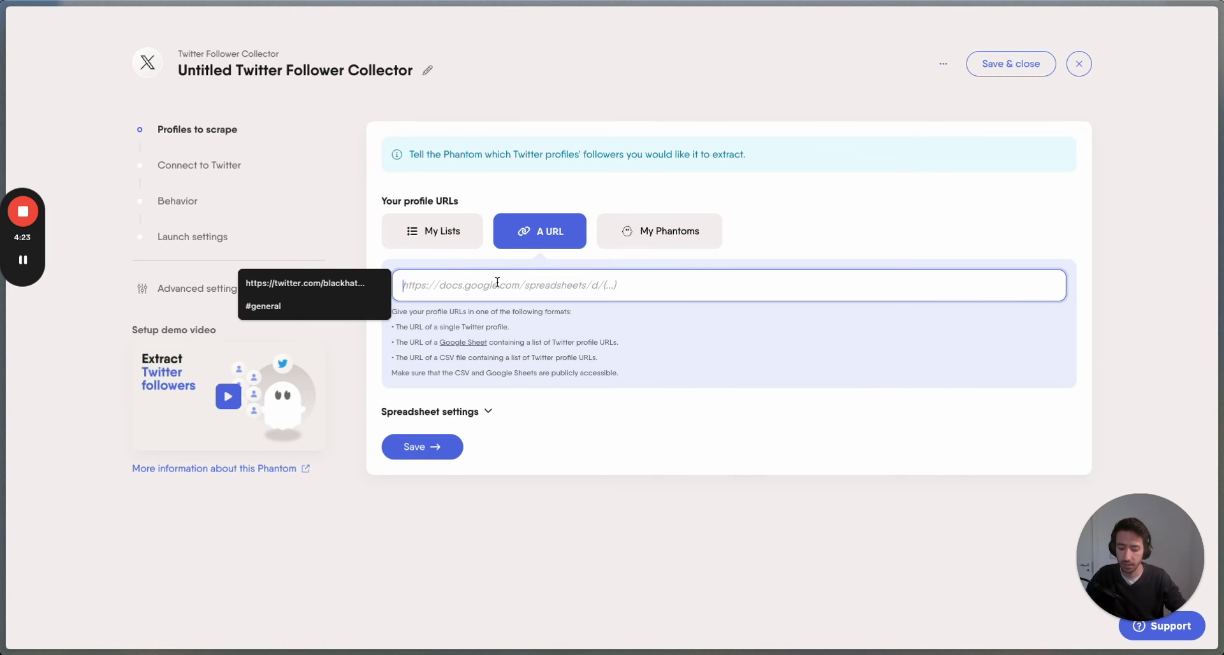
pyautogui.write('https:/')
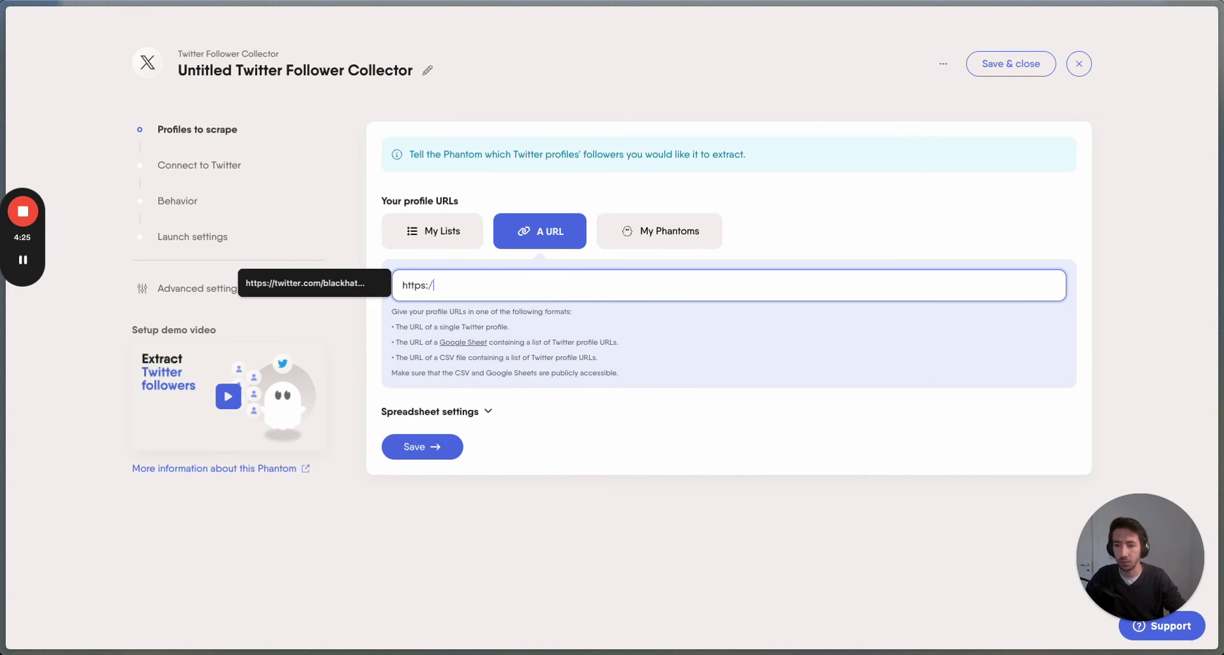
pyautogui.write('/twitter.com/blackhatwizardd')
pyautogui.click(415, 446)
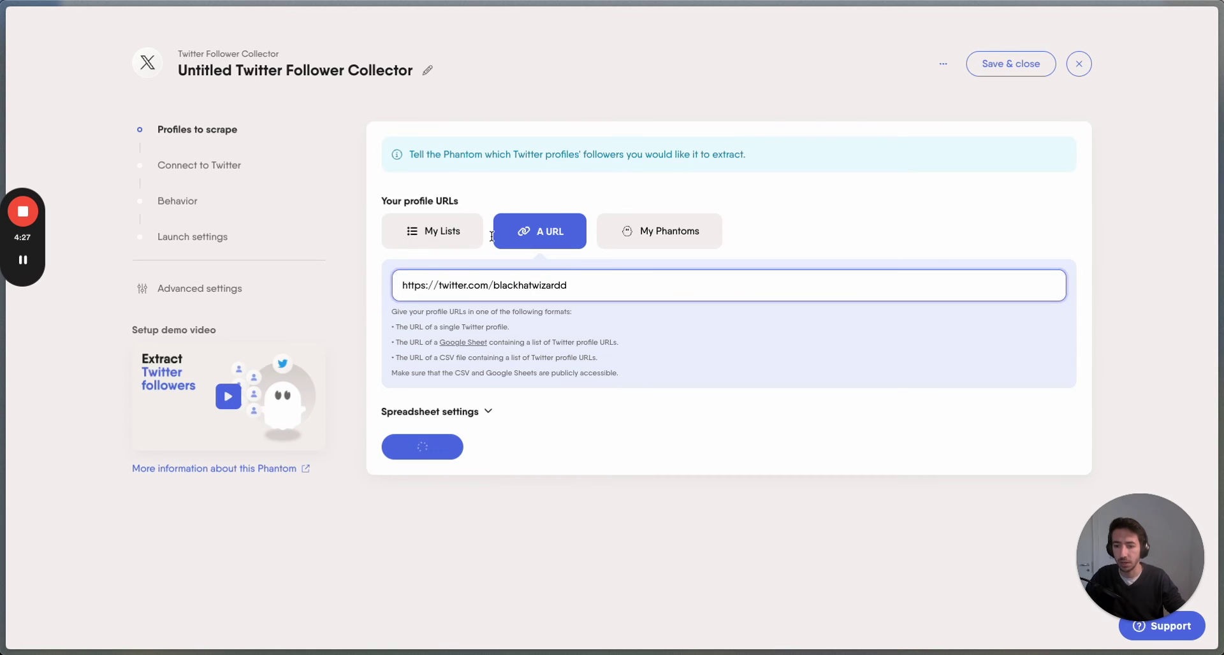
pyautogui.click(531, 169)
pyautogui.click(1072, 172)
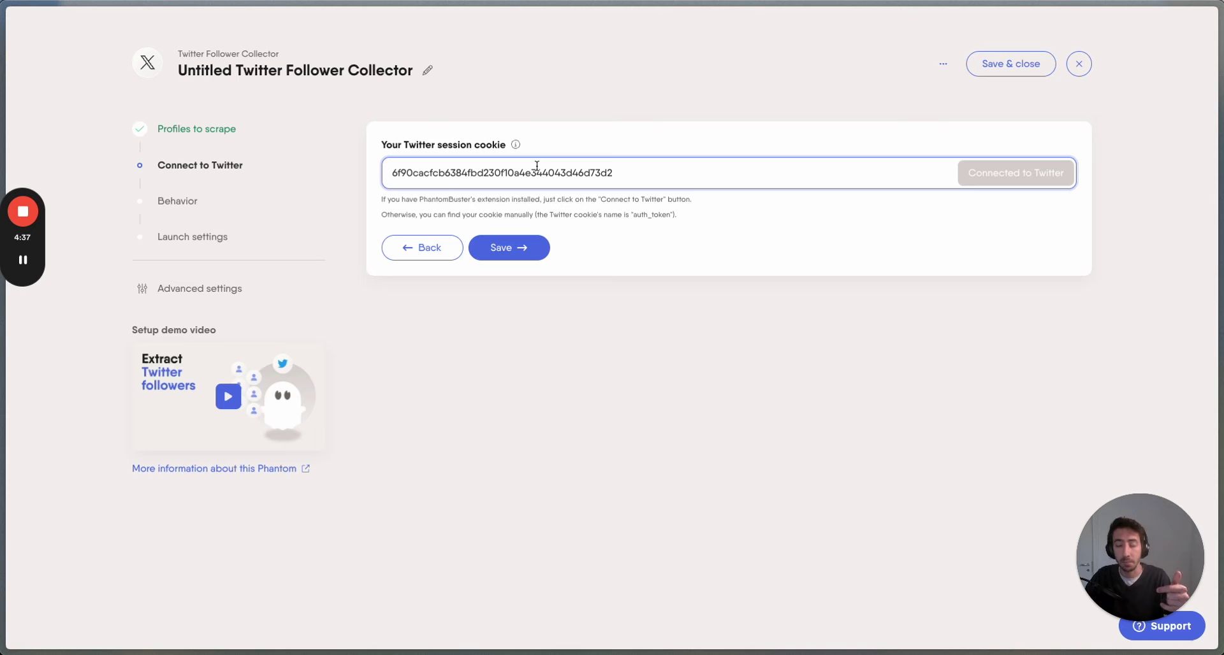
pyautogui.moveTo(395, 171); pyautogui.dragTo(609, 172)
pyautogui.click(635, 174)
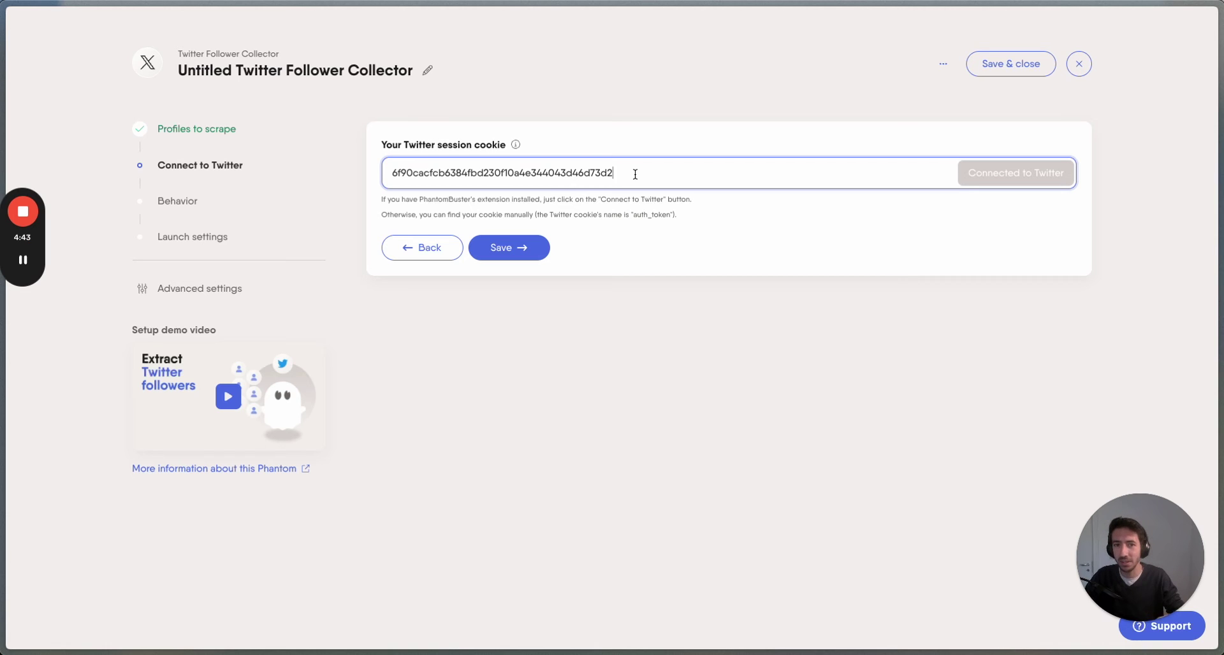
pyautogui.moveTo(635, 174); pyautogui.dragTo(376, 173)
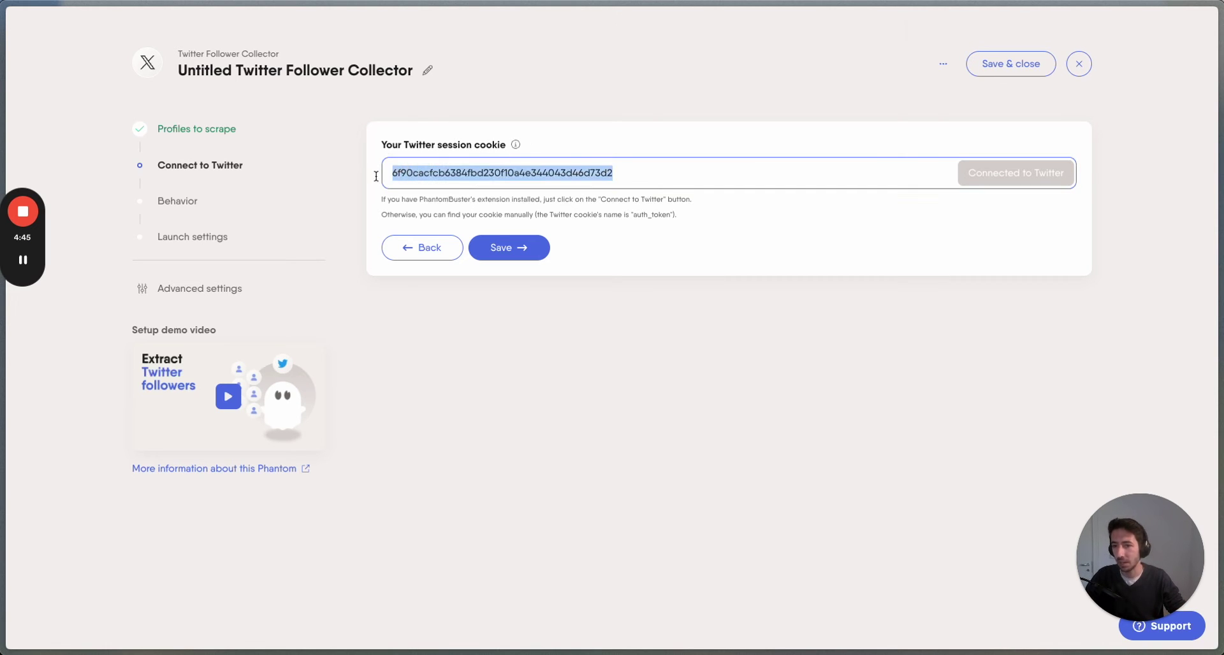
pyautogui.click(380, 170)
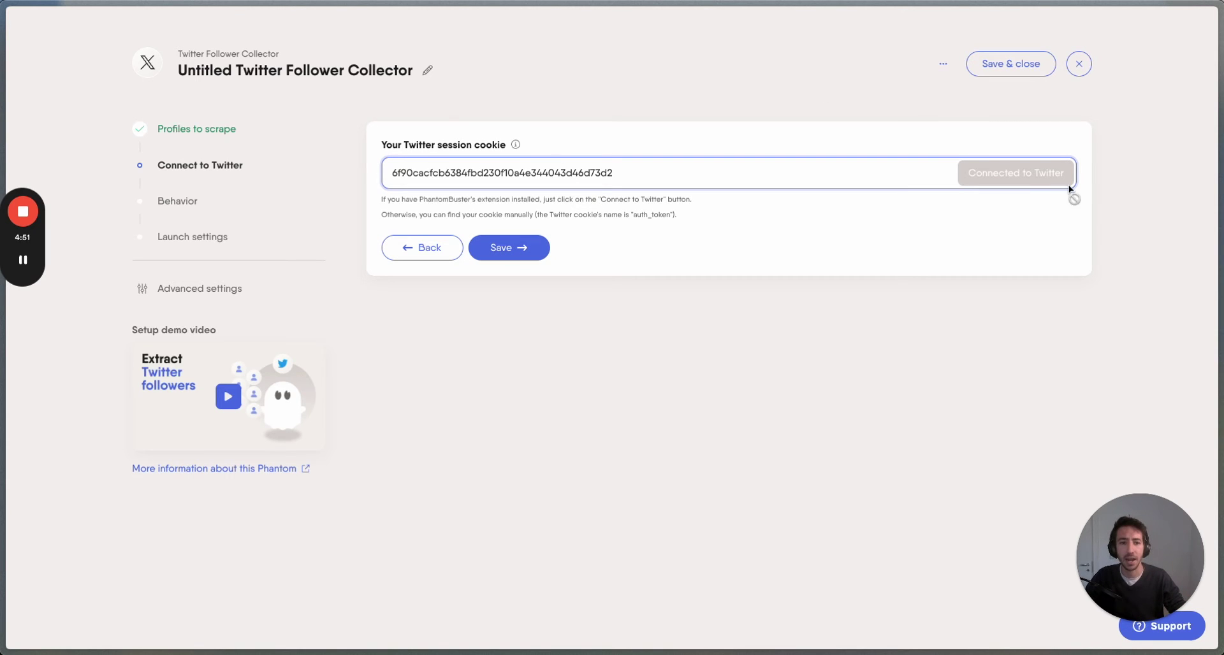
# - Save the session cookie and read the advised limit of 5000 followers every 2 hours
pyautogui.click(510, 250)
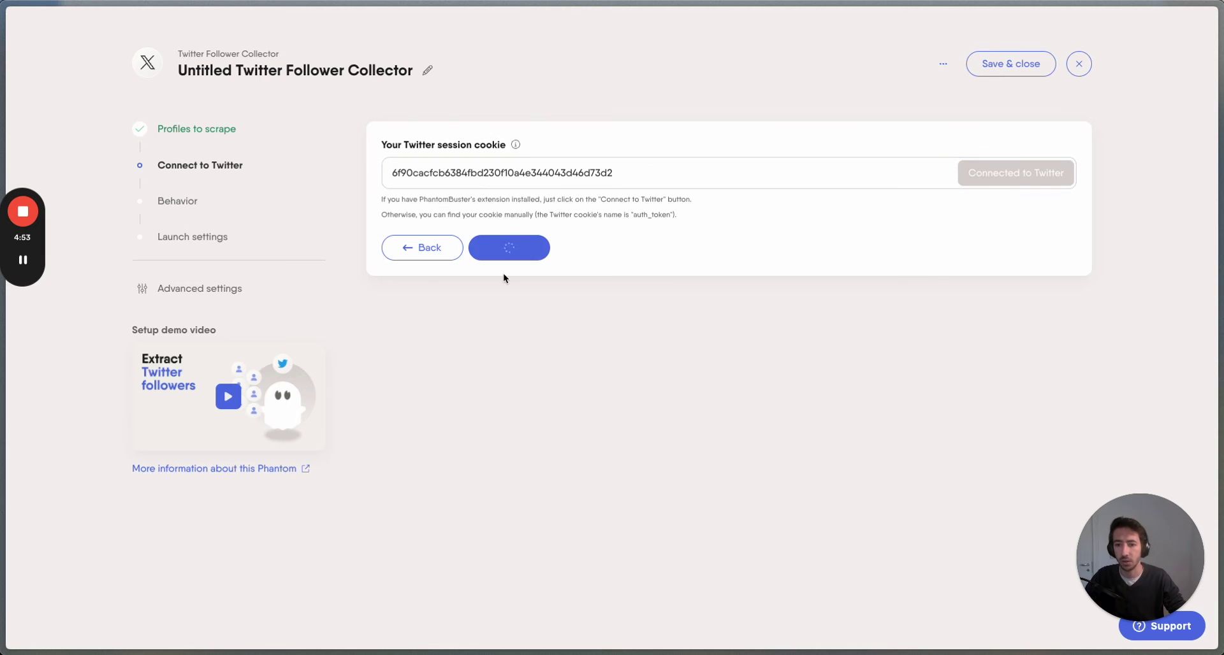
pyautogui.scroll(-3, 496, 280)
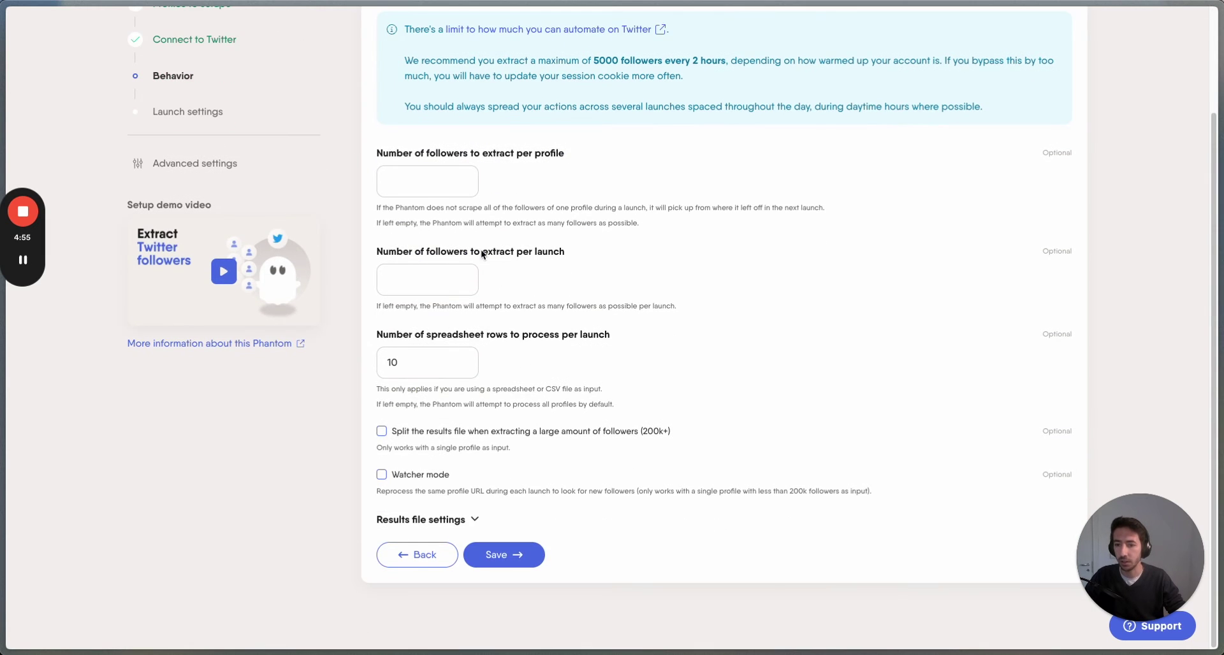
pyautogui.scroll(2, 569, 111)
pyautogui.tripleClick(430, 177)
pyautogui.click(506, 152)
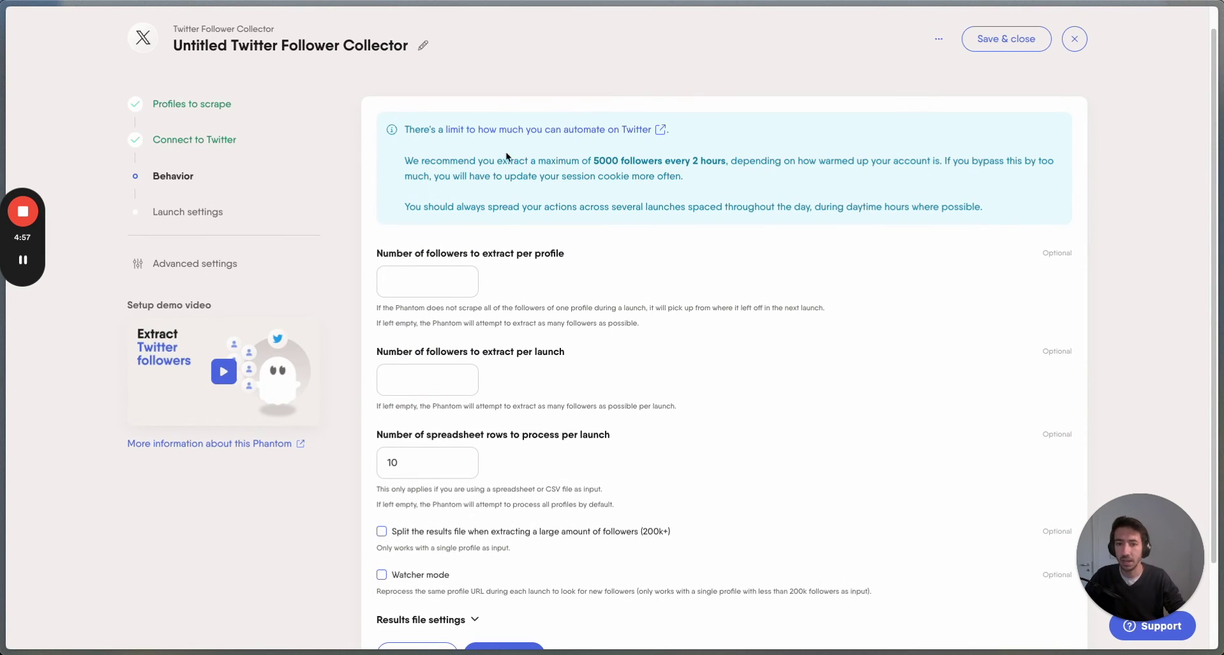
pyautogui.moveTo(400, 166); pyautogui.dragTo(676, 207)
pyautogui.click(406, 64)
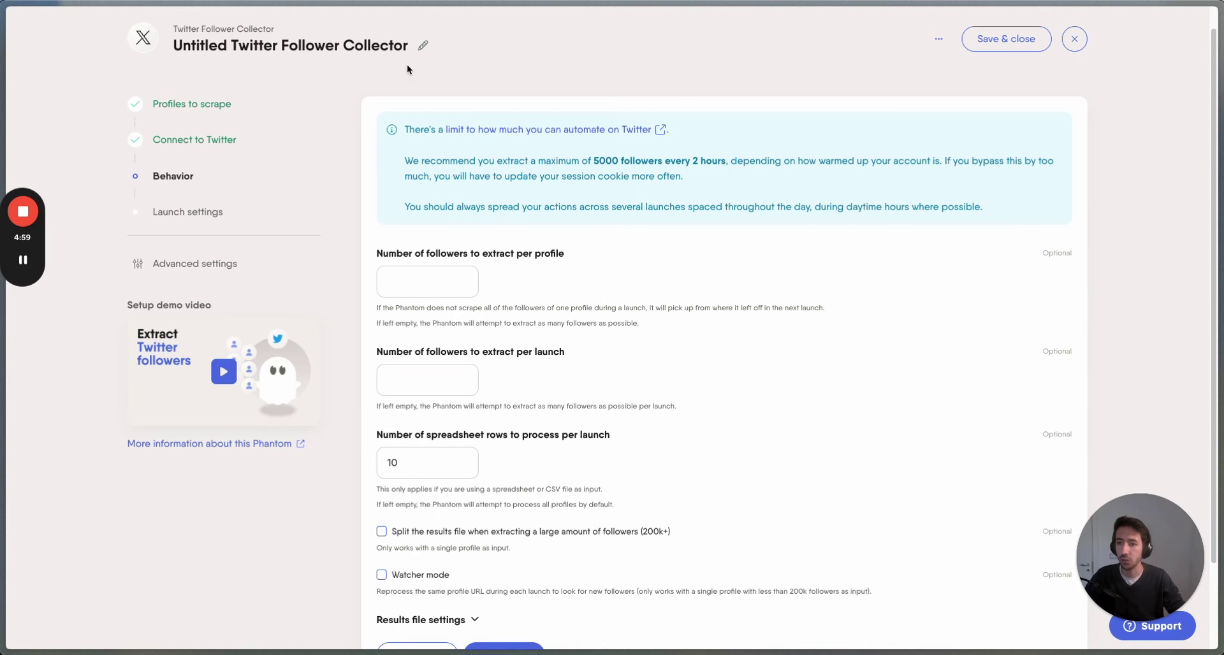
pyautogui.scroll(-1, 524, 181)
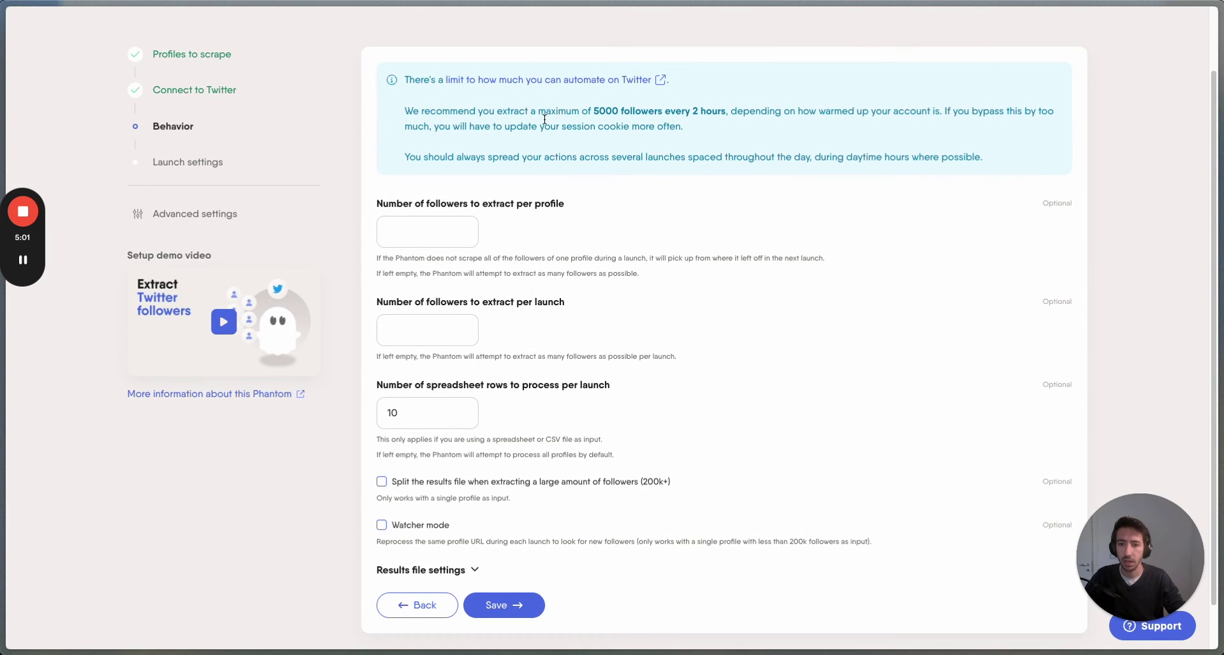
pyautogui.moveTo(611, 111); pyautogui.dragTo(704, 130)
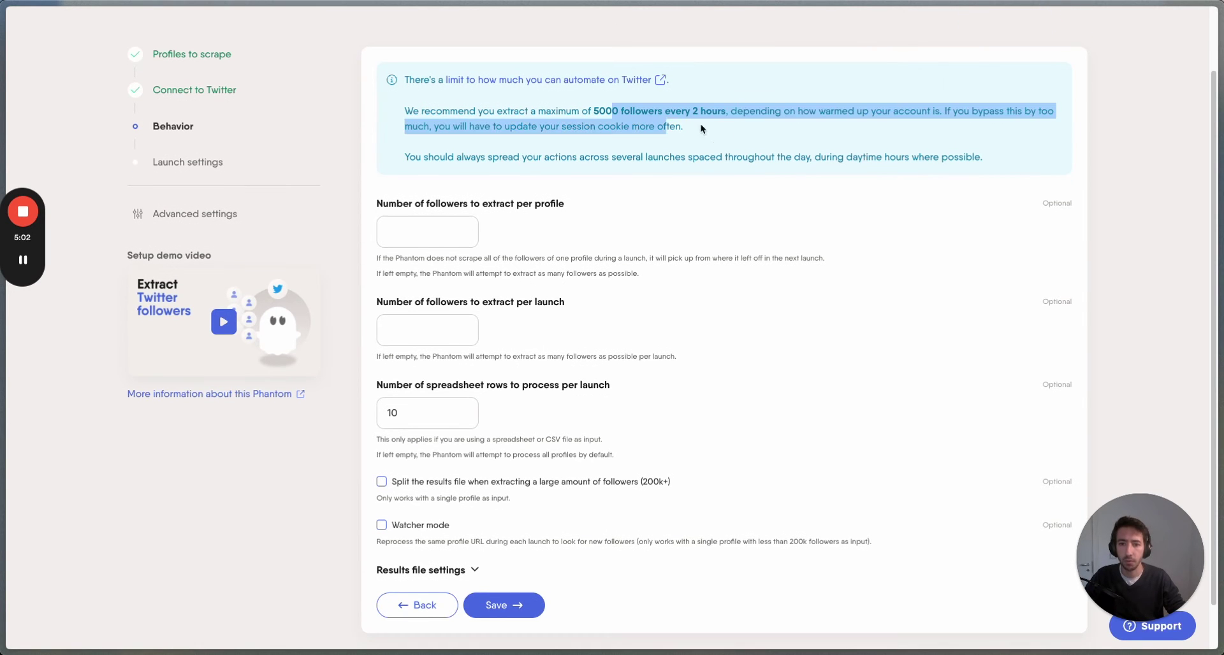
pyautogui.click(741, 135)
pyautogui.scroll(2, 338, 75)
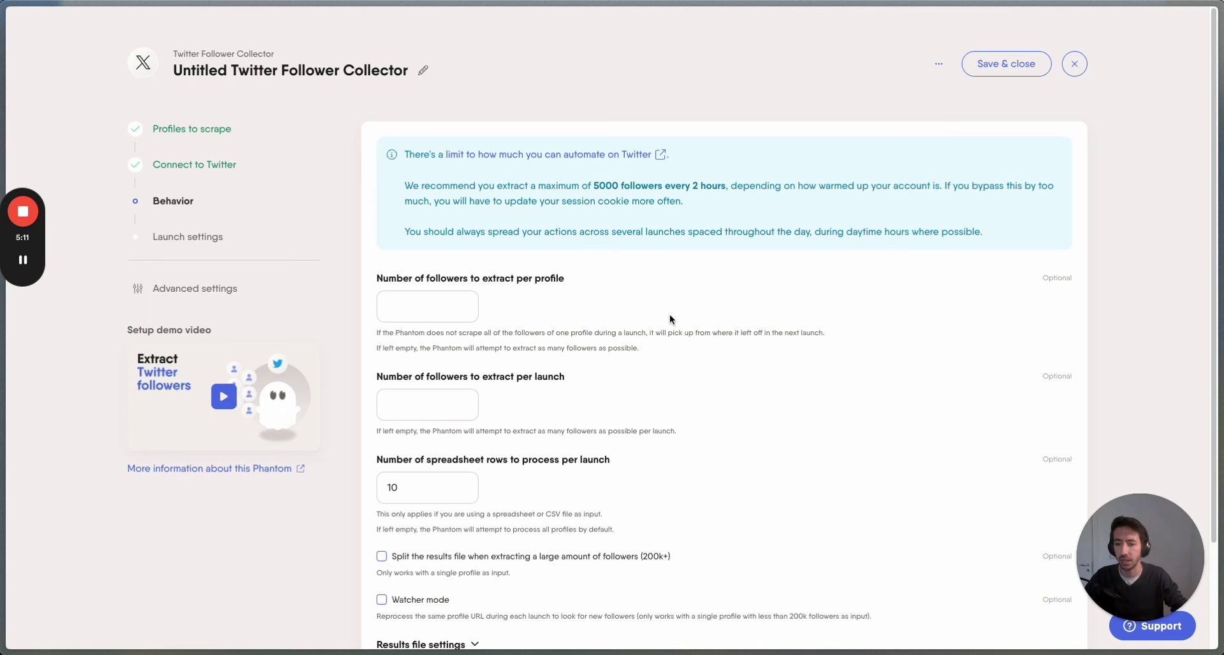
pyautogui.moveTo(399, 187); pyautogui.dragTo(740, 201)
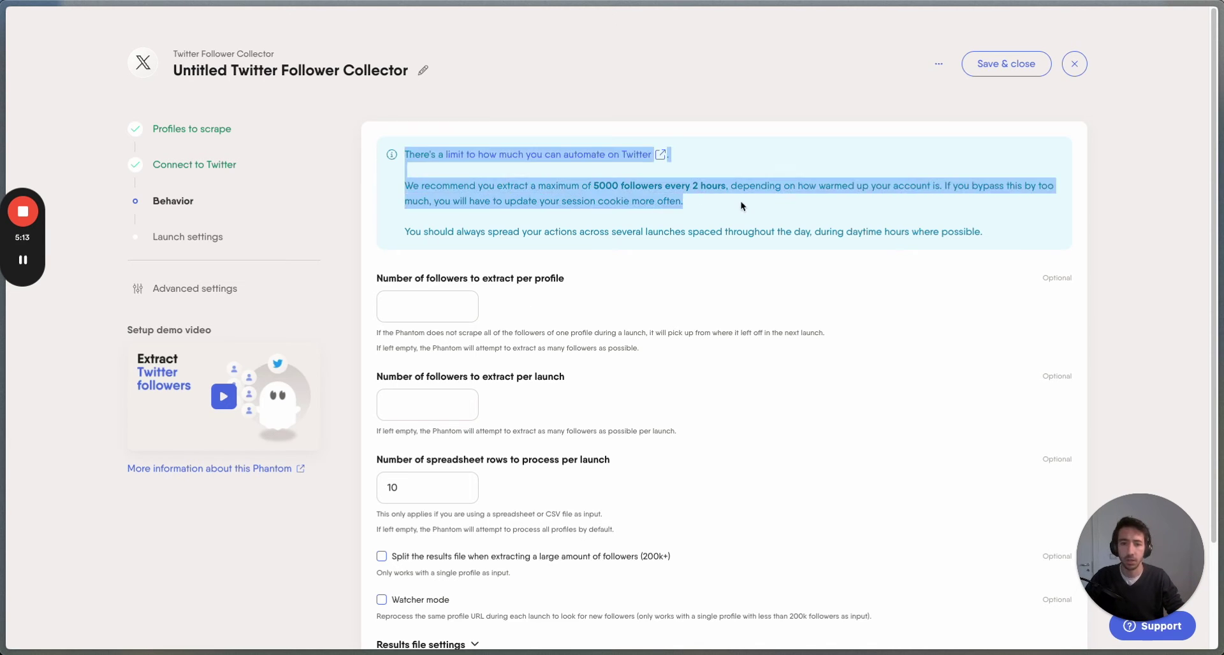
pyautogui.click(453, 190)
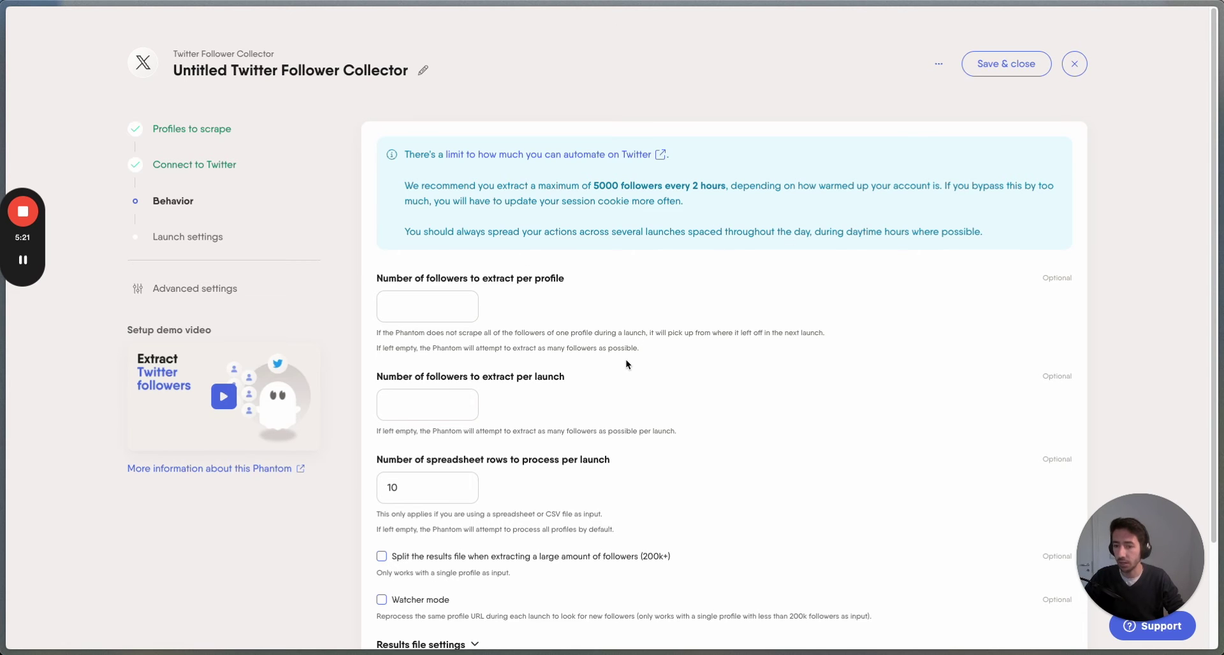
# - Review the followers-per-profile field and Behavior options, leaving rows per launch at 10
pyautogui.scroll(-2, 626, 362)
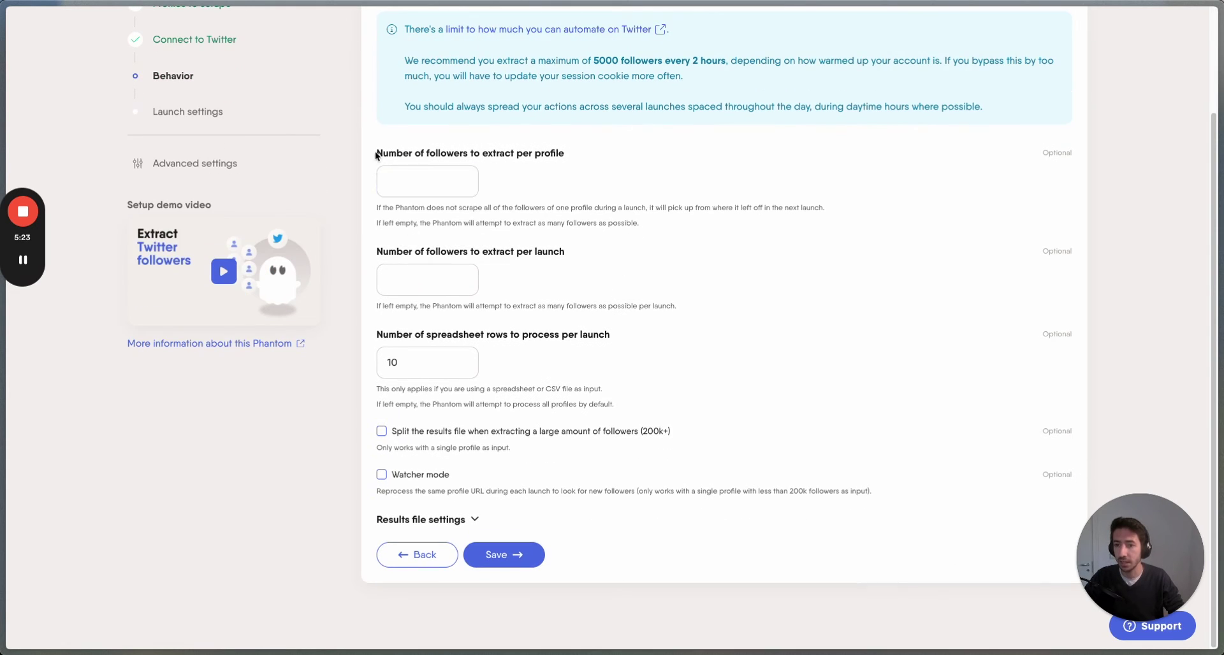
pyautogui.click(396, 193)
pyautogui.click(449, 153)
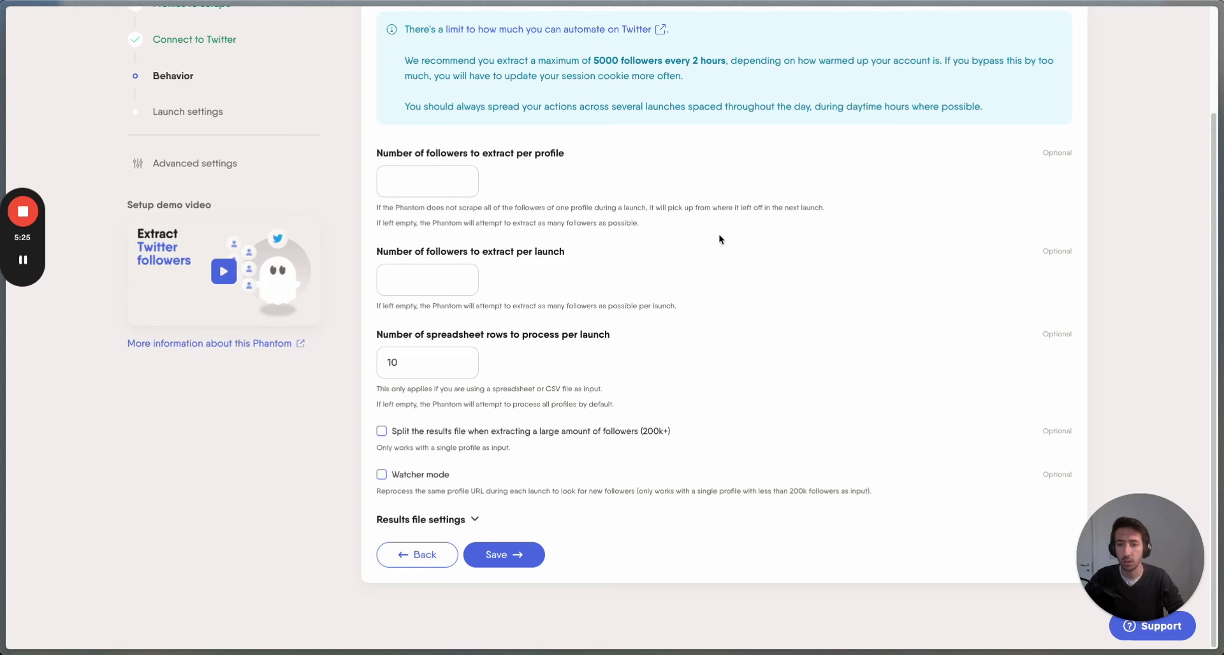
pyautogui.scroll(2, 720, 242)
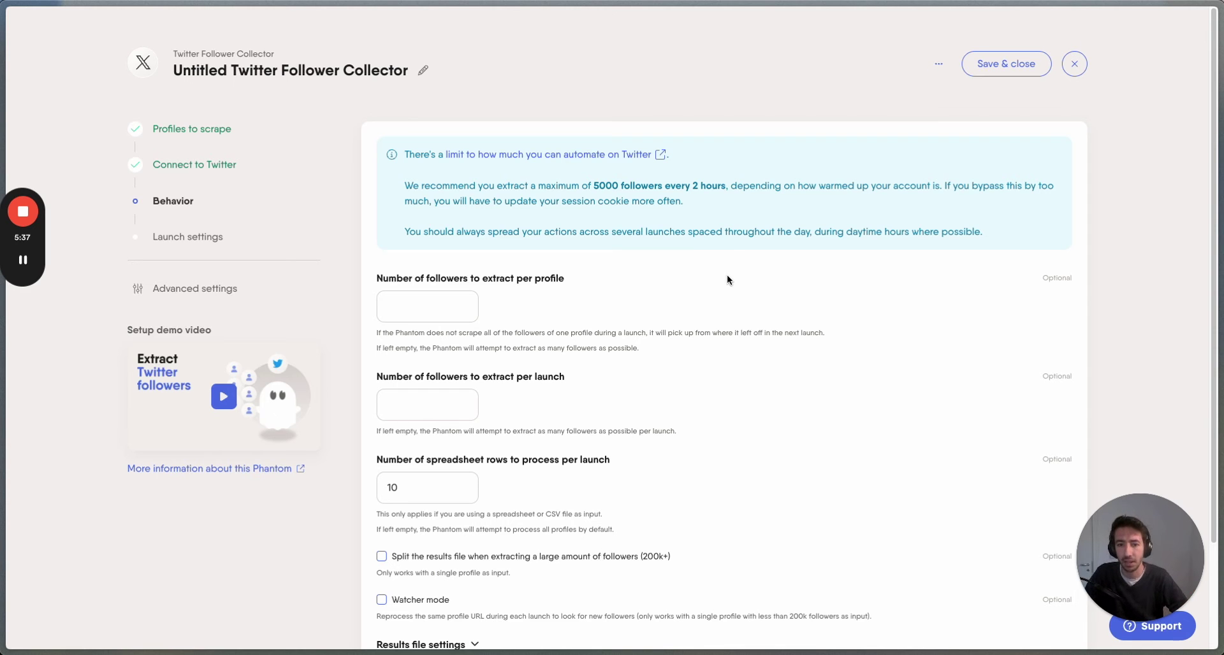
pyautogui.scroll(-1, 686, 281)
pyautogui.scroll(-1, 615, 316)
pyautogui.scroll(2, 641, 259)
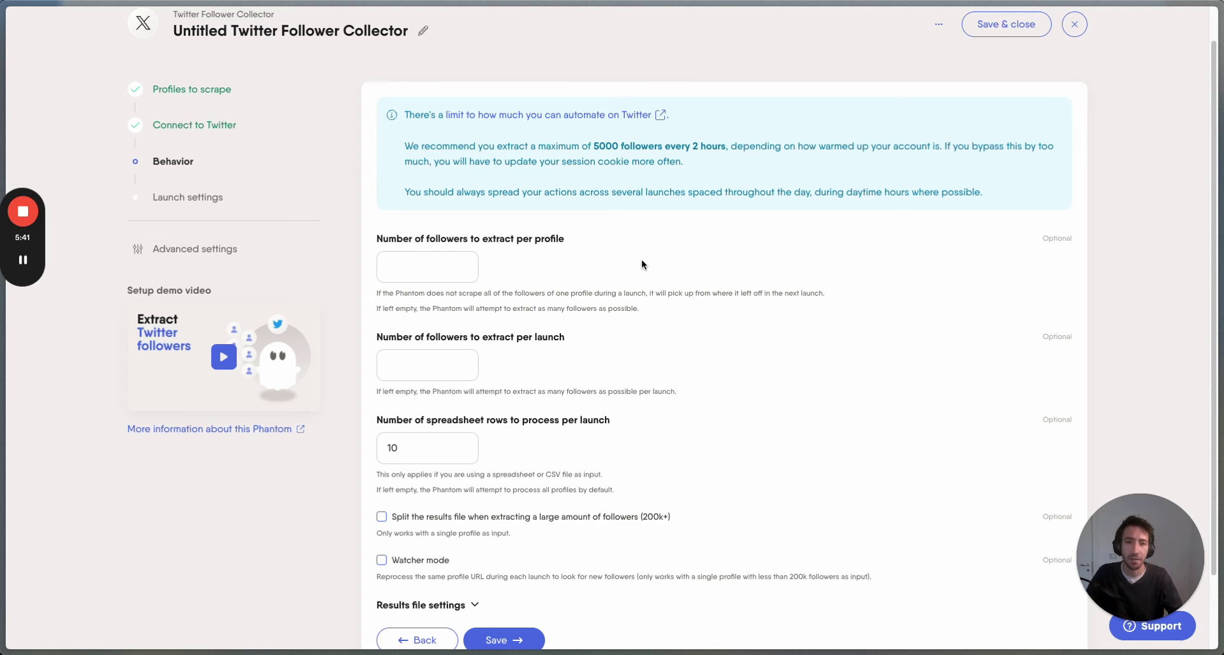
pyautogui.scroll(-2, 578, 479)
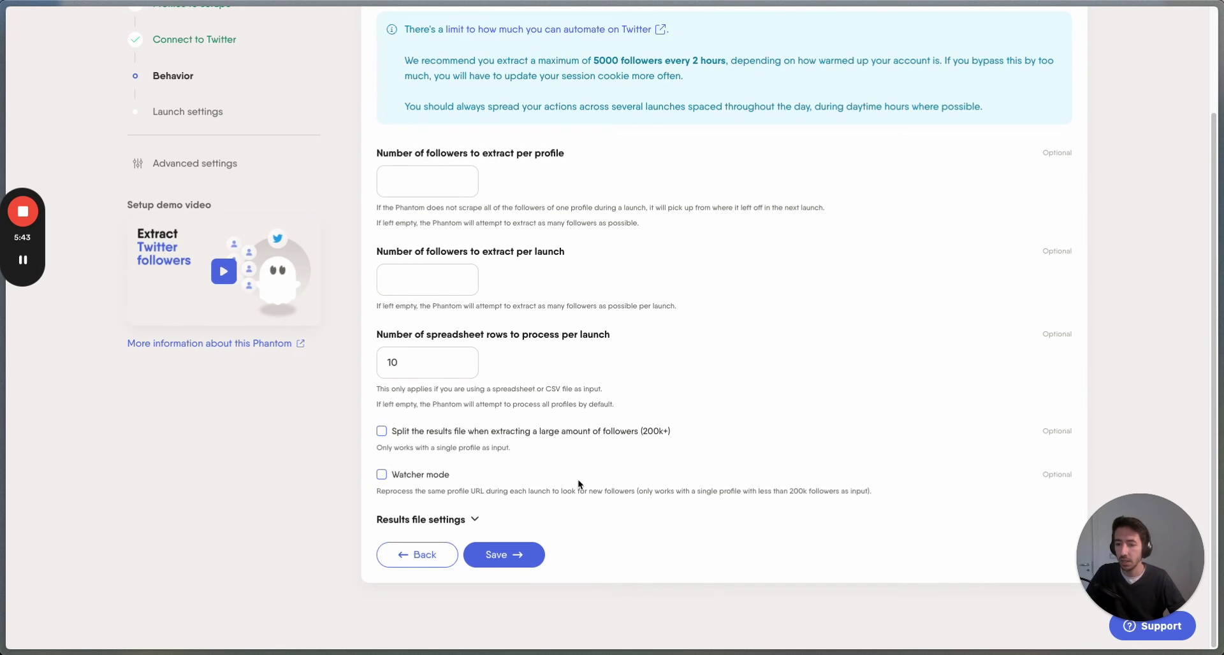
# - Name the phantom's results file twitter-followers
pyautogui.click(467, 514)
pyautogui.scroll(-3, 485, 421)
pyautogui.click(418, 403)
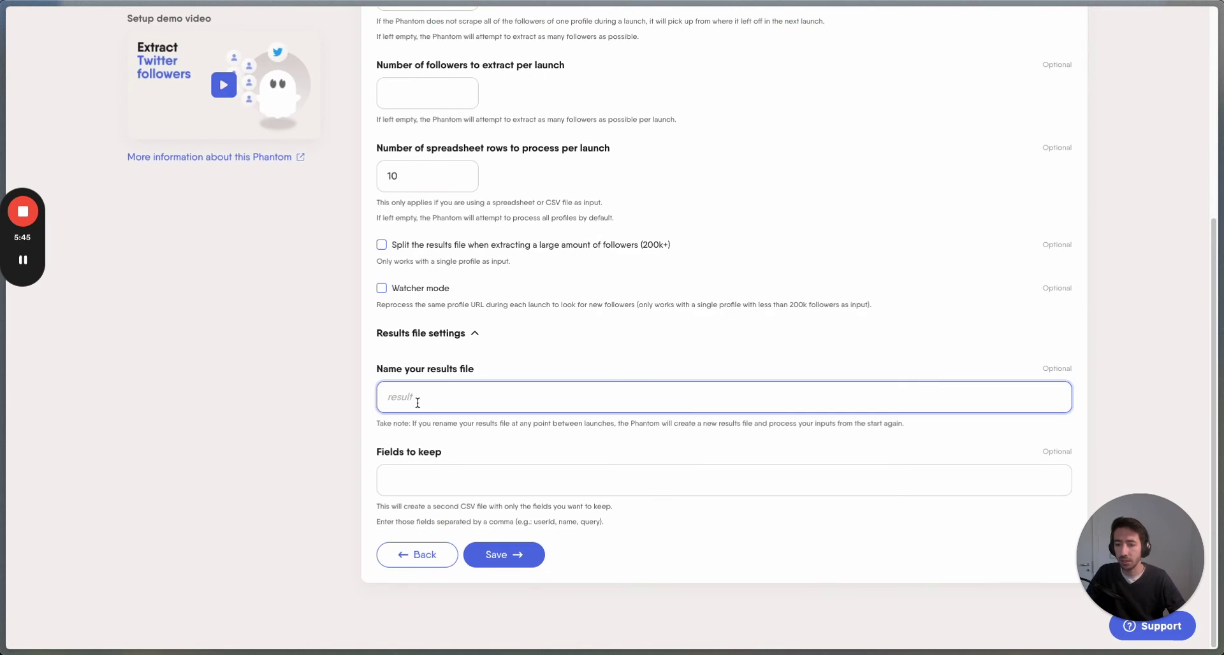
pyautogui.click(456, 405)
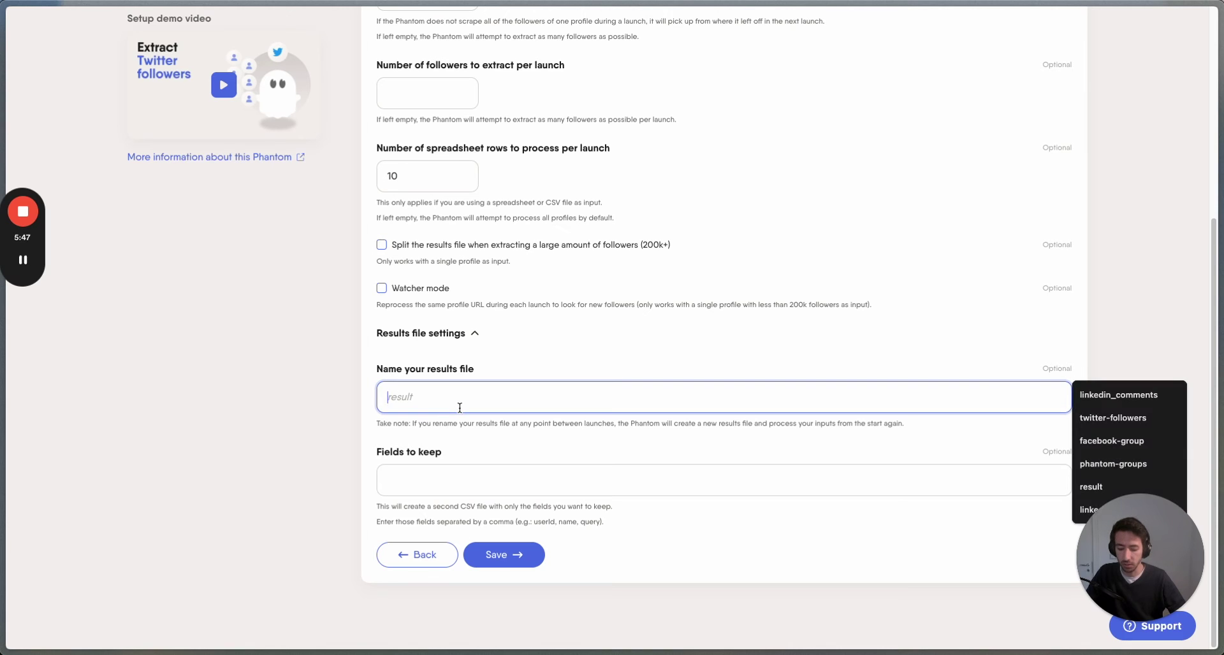
pyautogui.write('twi')
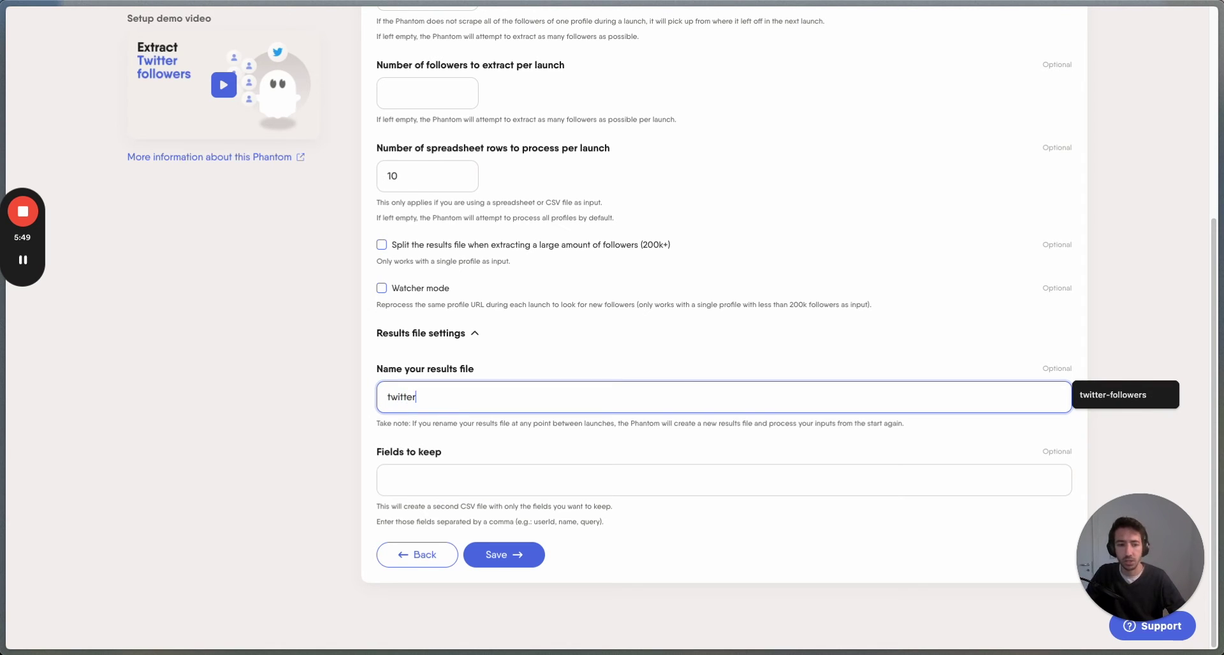
pyautogui.write('tter')
pyautogui.press('Down')
pyautogui.press('Return')
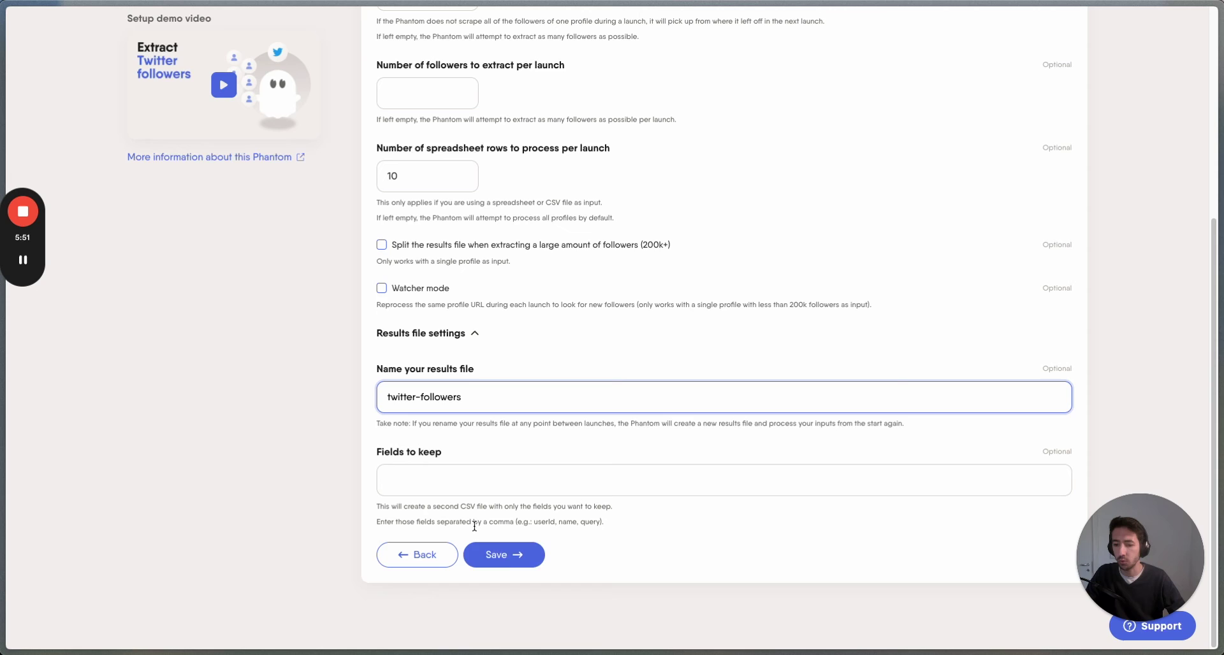
# - Save the behaviour settings and the launch settings as Once, Launch manually
pyautogui.click(515, 560)
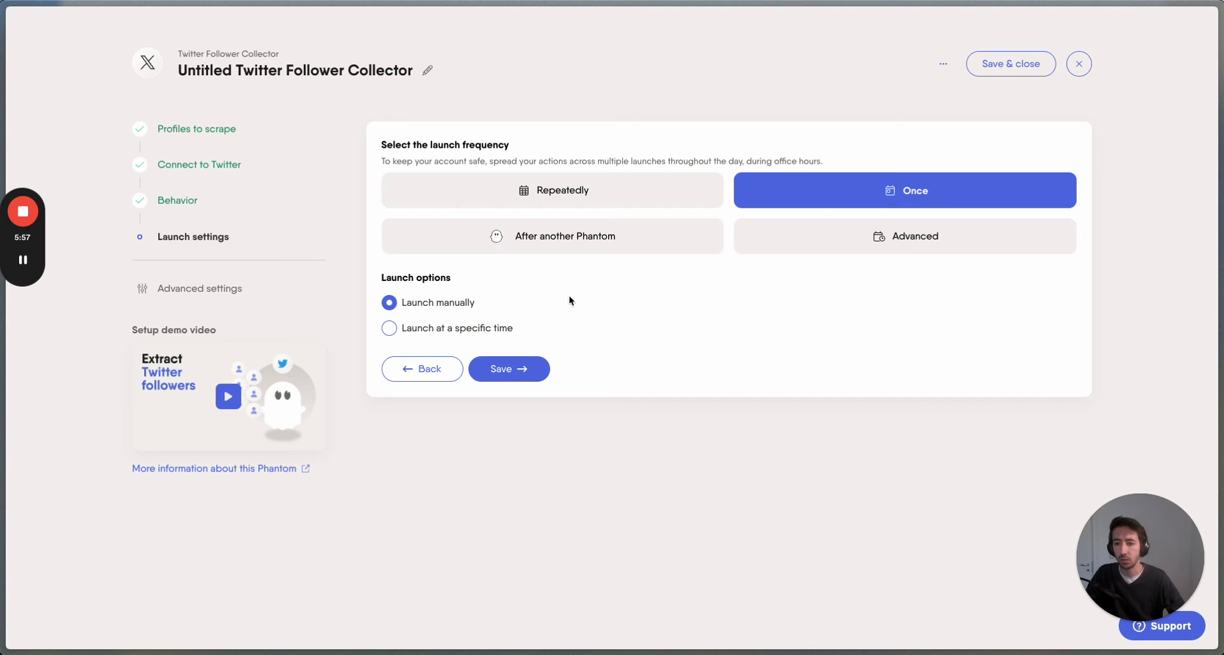
pyautogui.click(504, 373)
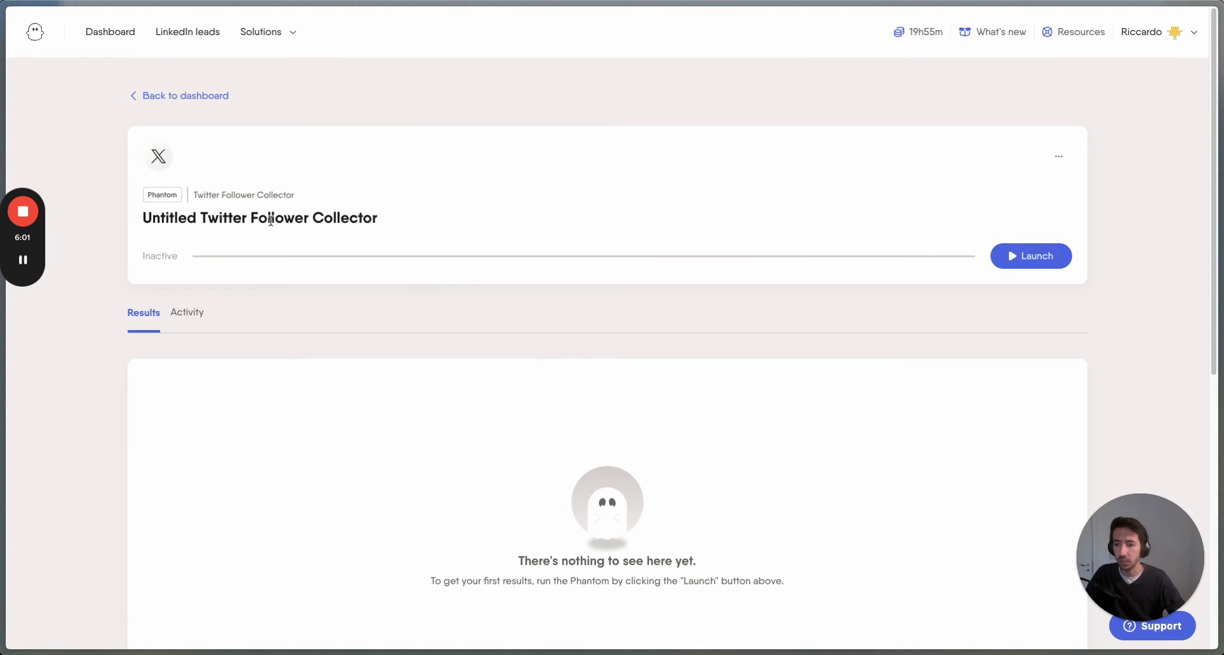
pyautogui.press('super+s')
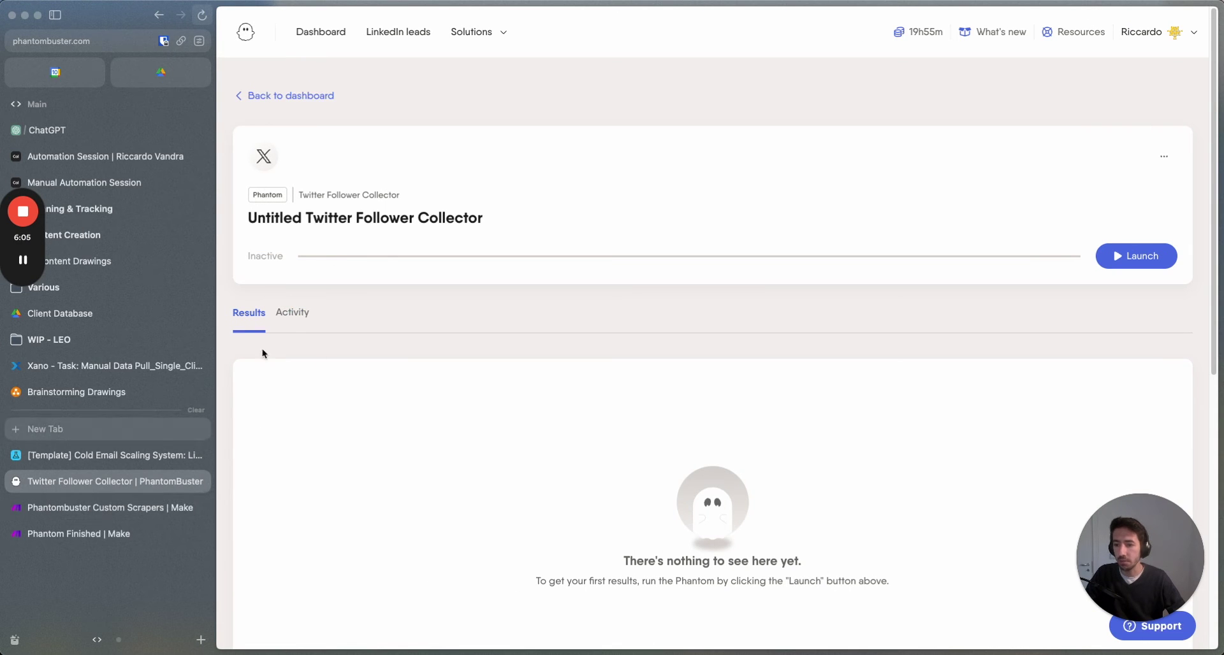
pyautogui.moveTo(326, 218); pyautogui.dragTo(504, 224)
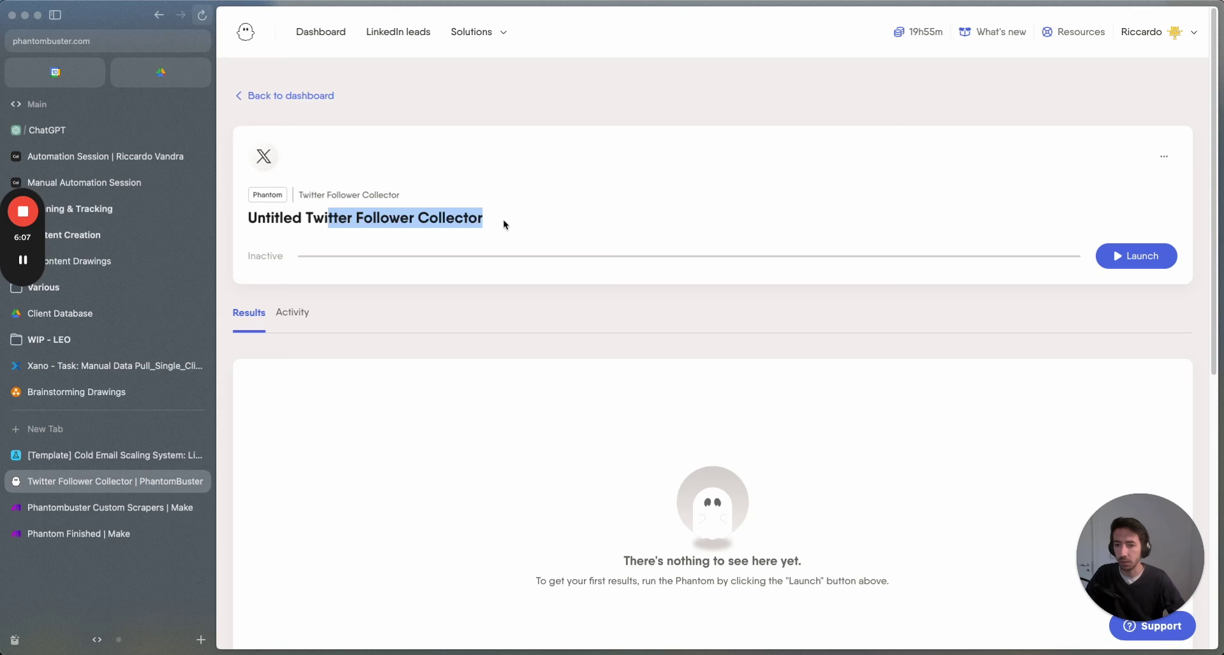
pyautogui.click(88, 43)
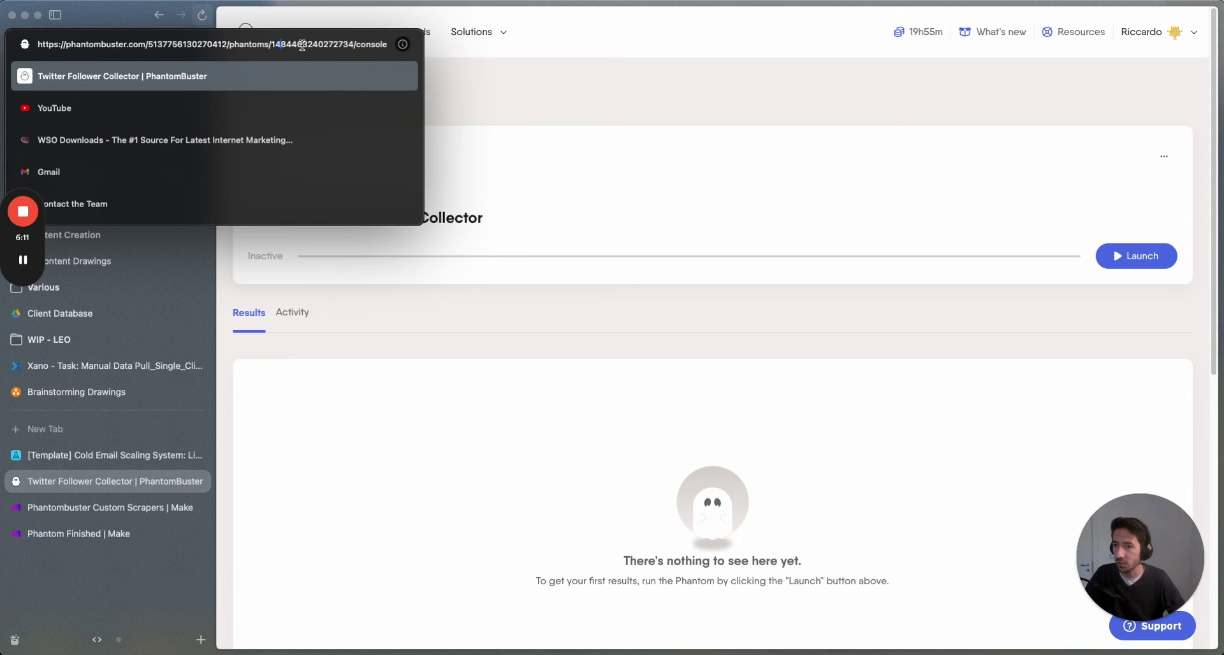
pyautogui.doubleClick(332, 45)
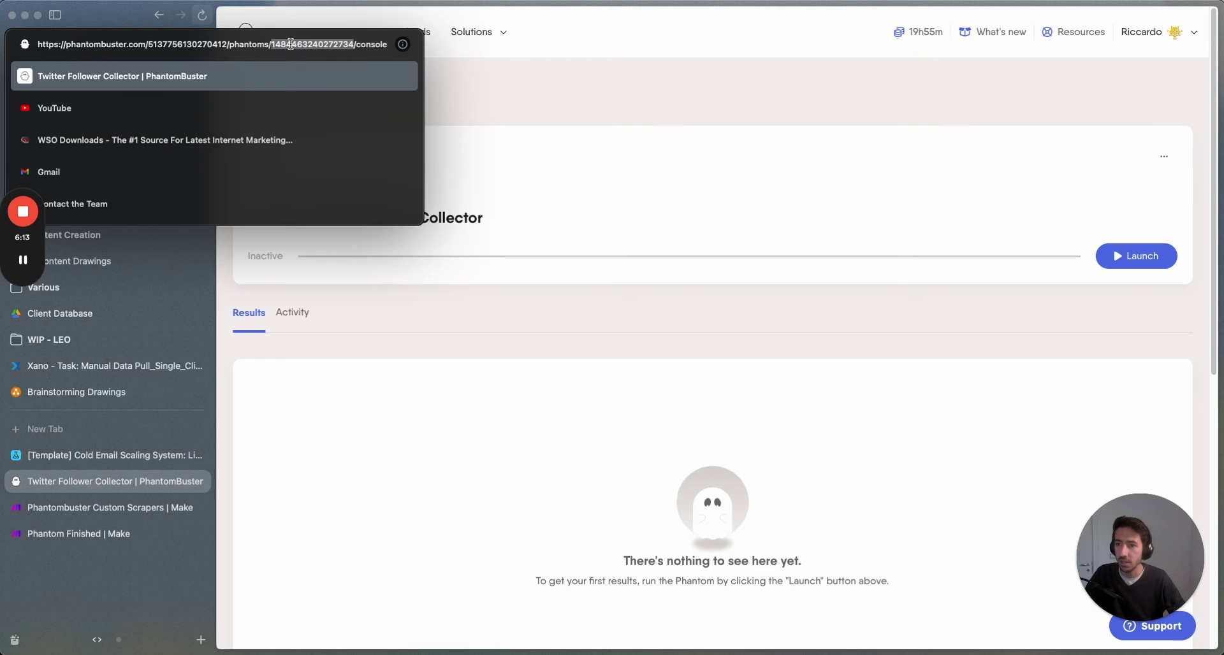
pyautogui.click(740, 176)
pyautogui.click(86, 510)
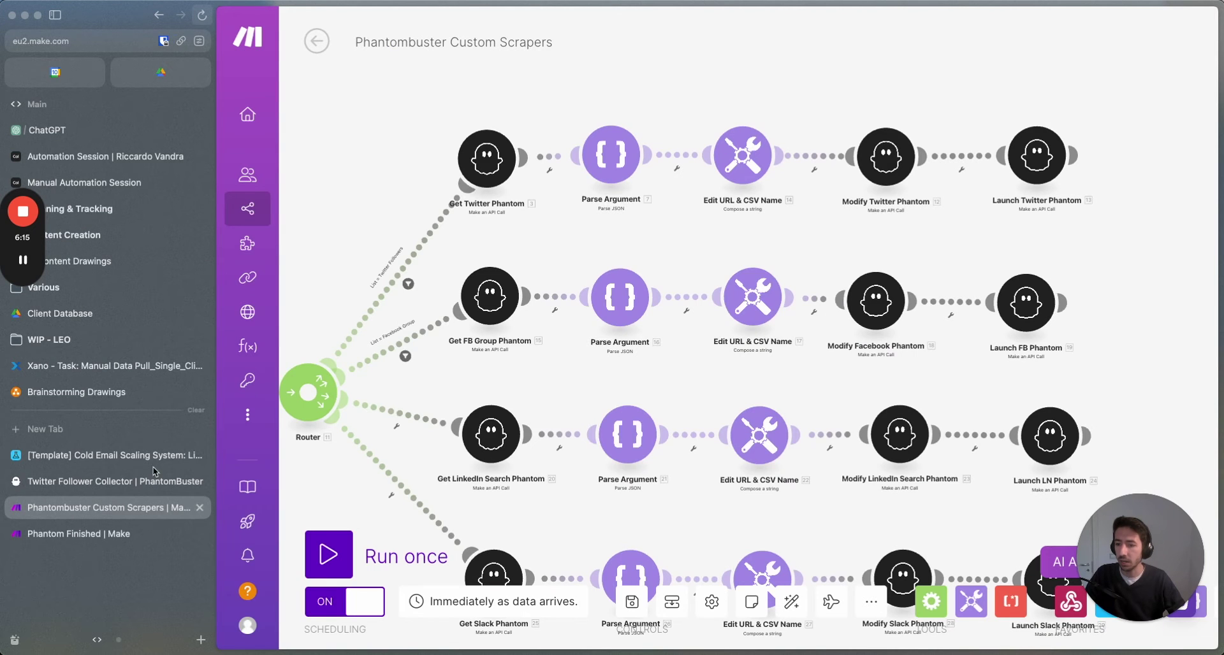
pyautogui.click(466, 163)
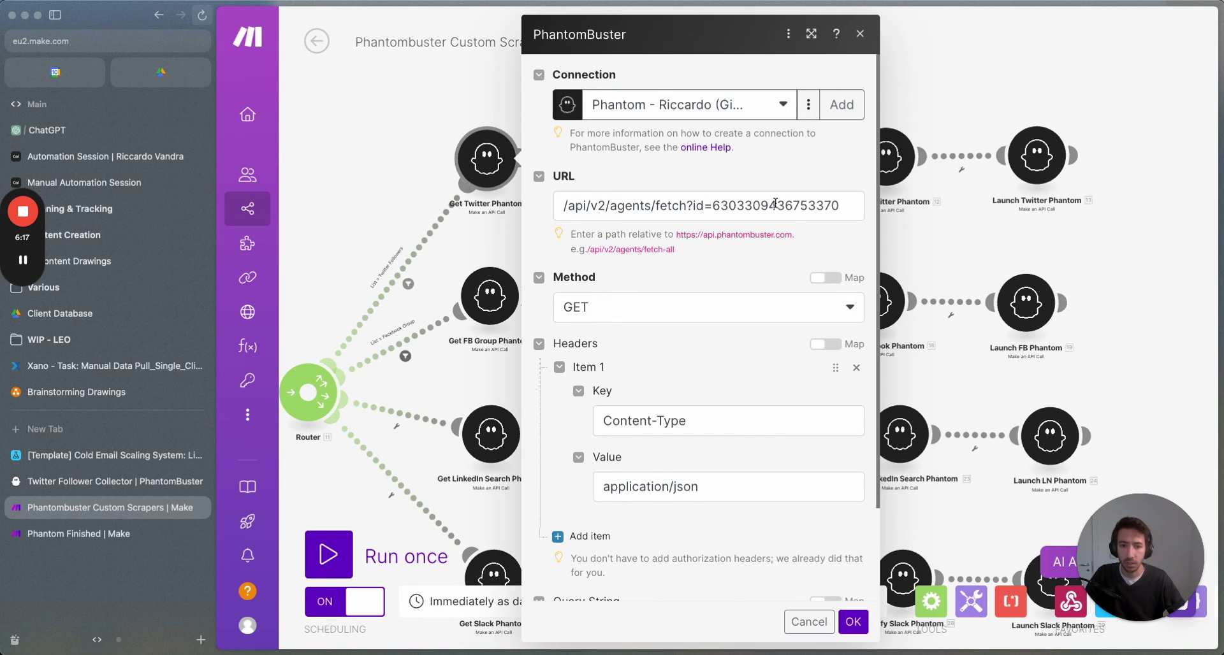
pyautogui.doubleClick(776, 203)
pyautogui.click(405, 146)
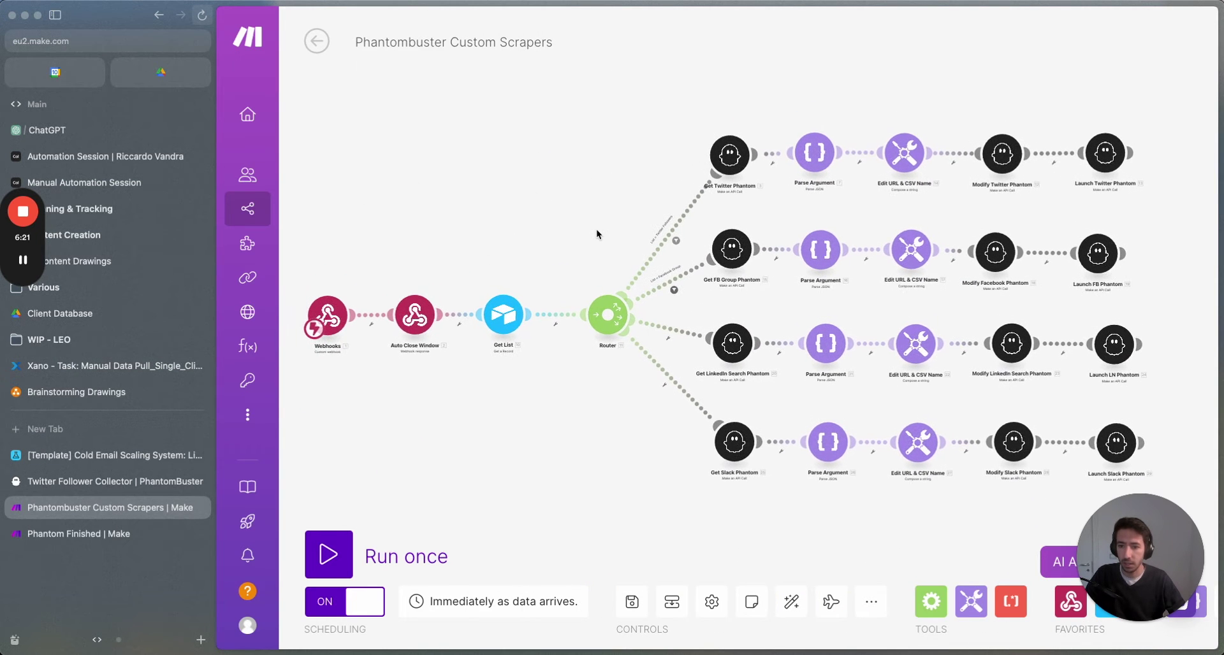
# - Inspect the phantom's Custom webhook URL in Advanced settings, then bring up Make's Phantom Finished scenario
pyautogui.click(115, 482)
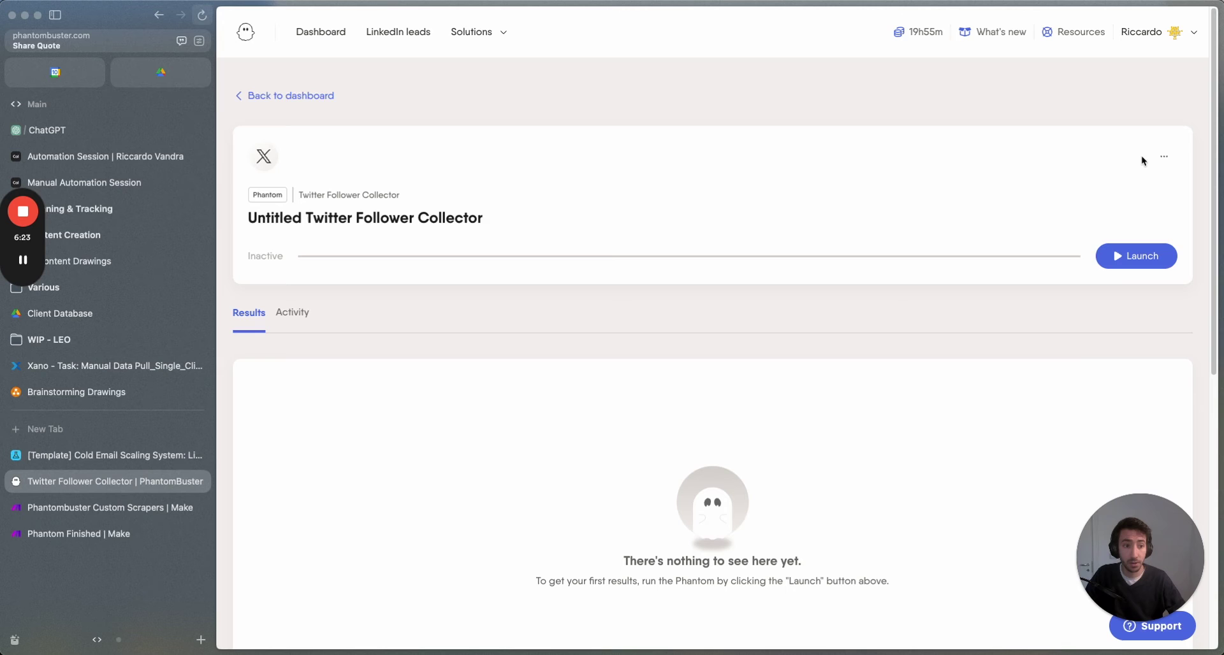
pyautogui.click(1163, 156)
pyautogui.click(1106, 190)
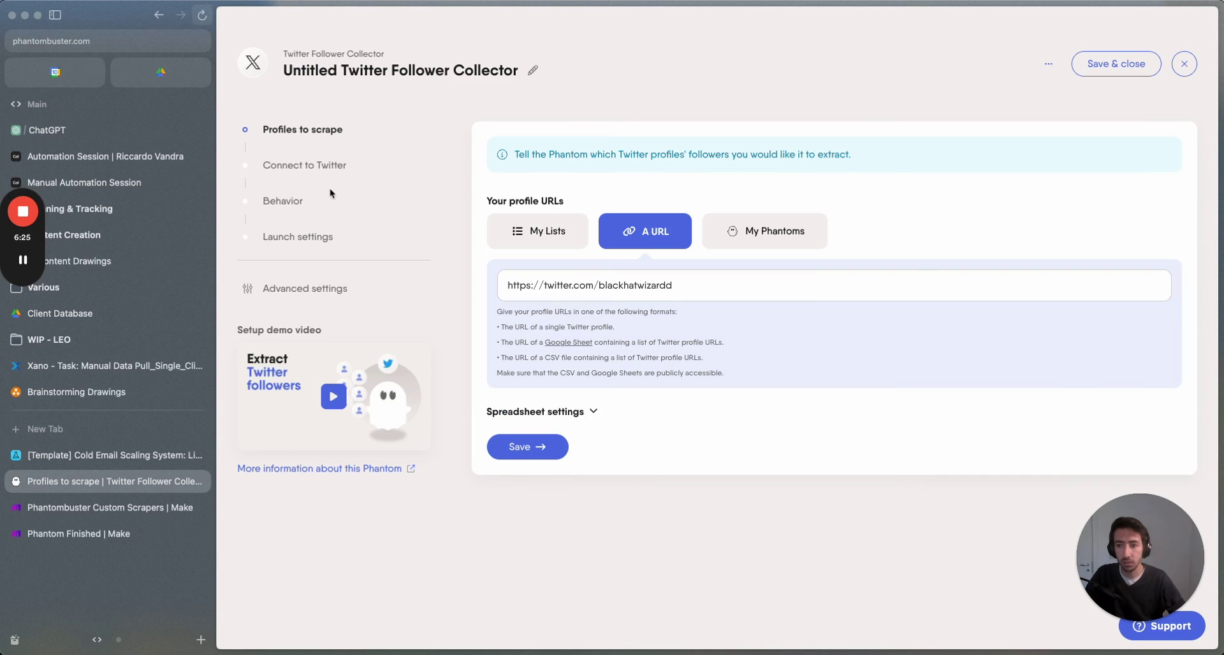
pyautogui.click(311, 292)
pyautogui.click(686, 142)
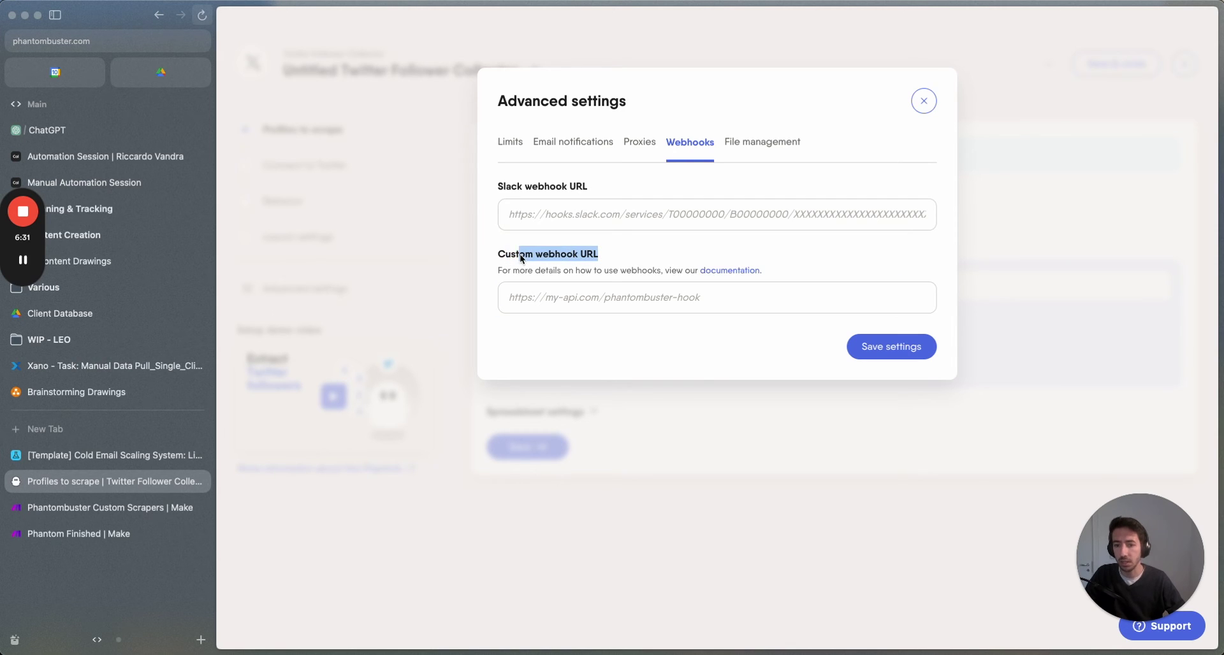
pyautogui.click(534, 305)
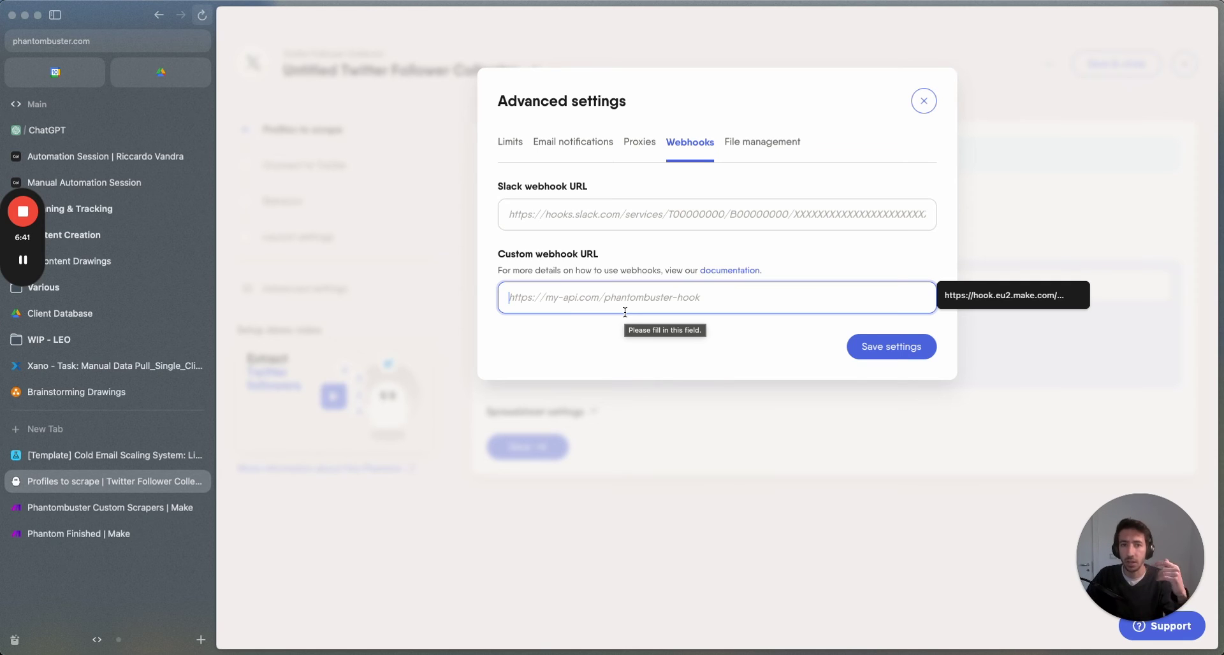
pyautogui.click(924, 101)
pyautogui.click(96, 508)
pyautogui.click(95, 534)
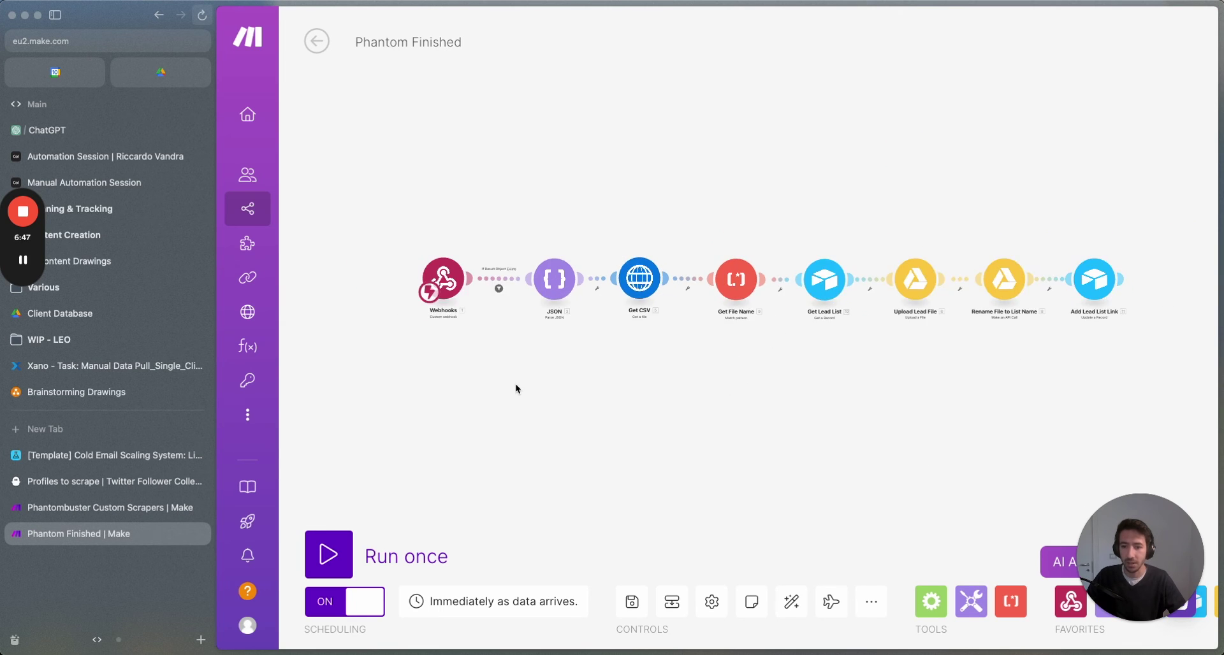
pyautogui.scroll(3, 521, 403)
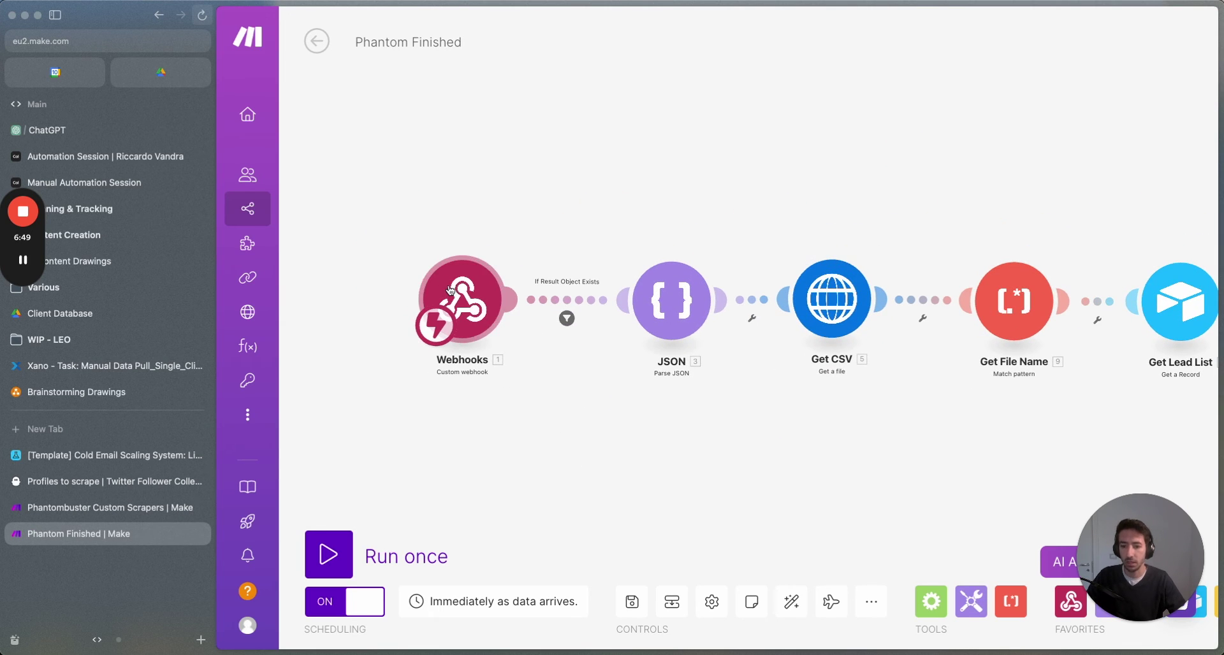
pyautogui.moveTo(450, 291); pyautogui.dragTo(425, 301)
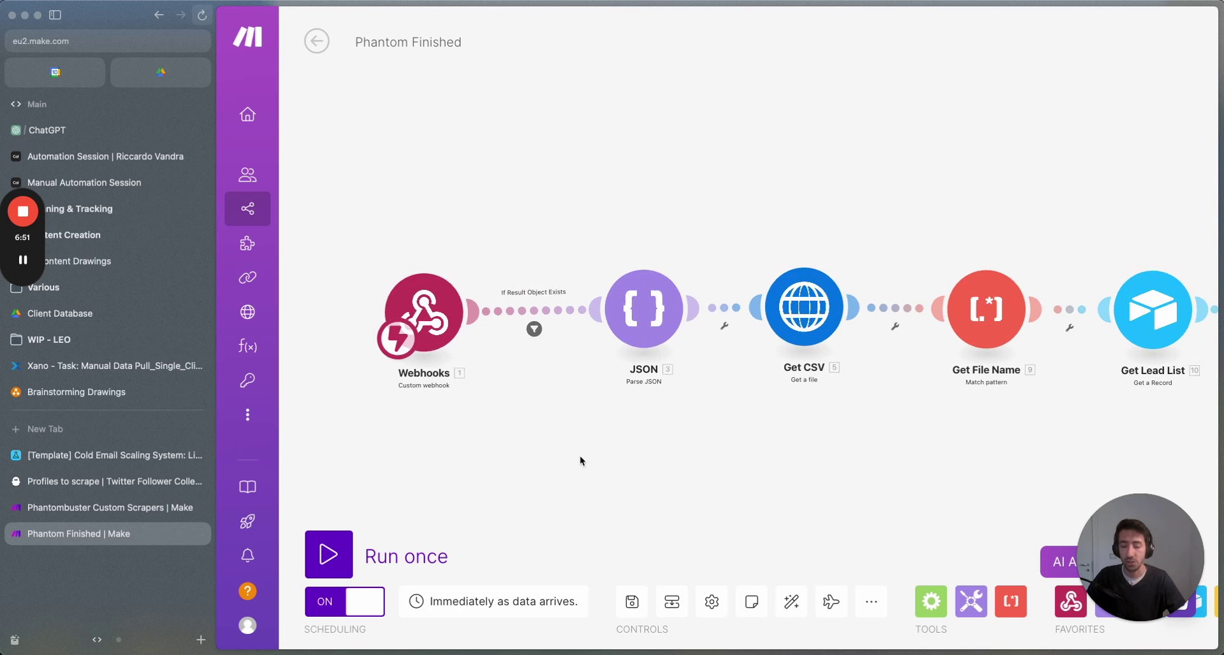
pyautogui.click(424, 301)
pyautogui.click(393, 222)
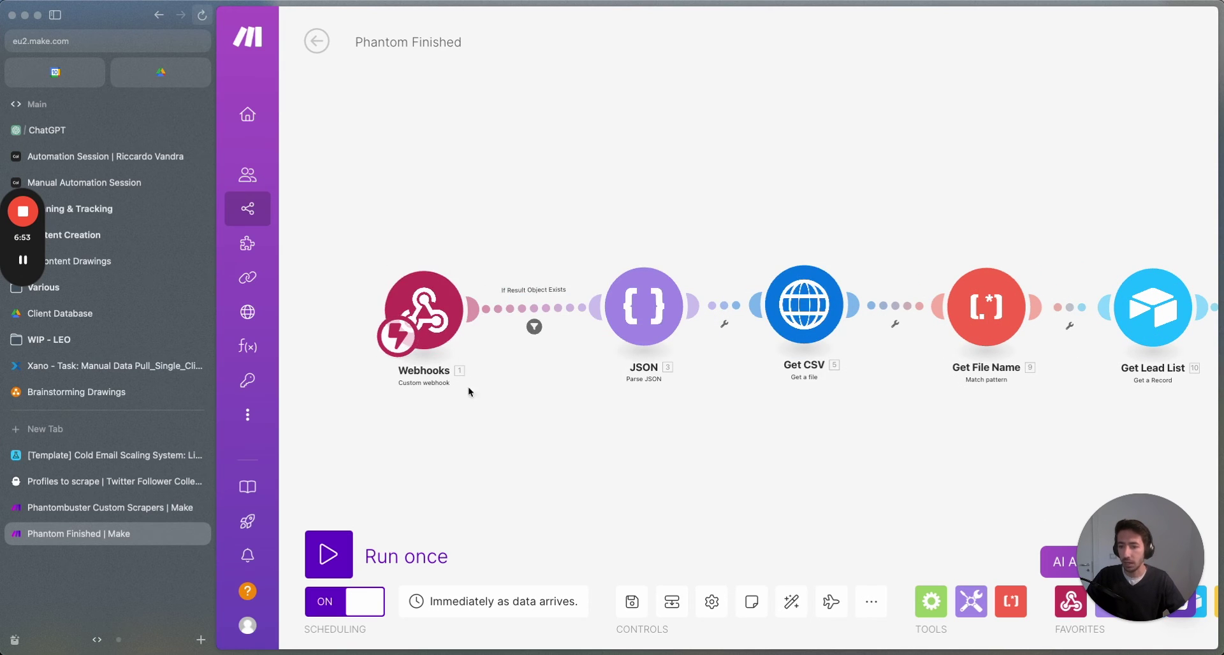
pyautogui.click(489, 297)
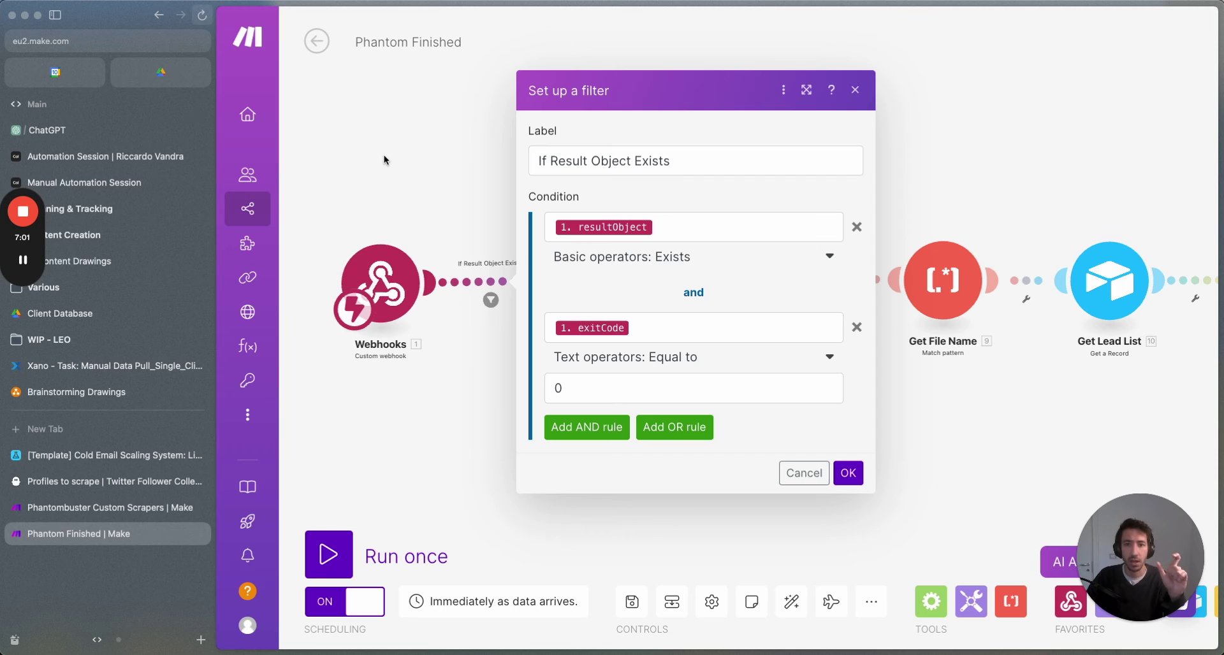
pyautogui.click(384, 155)
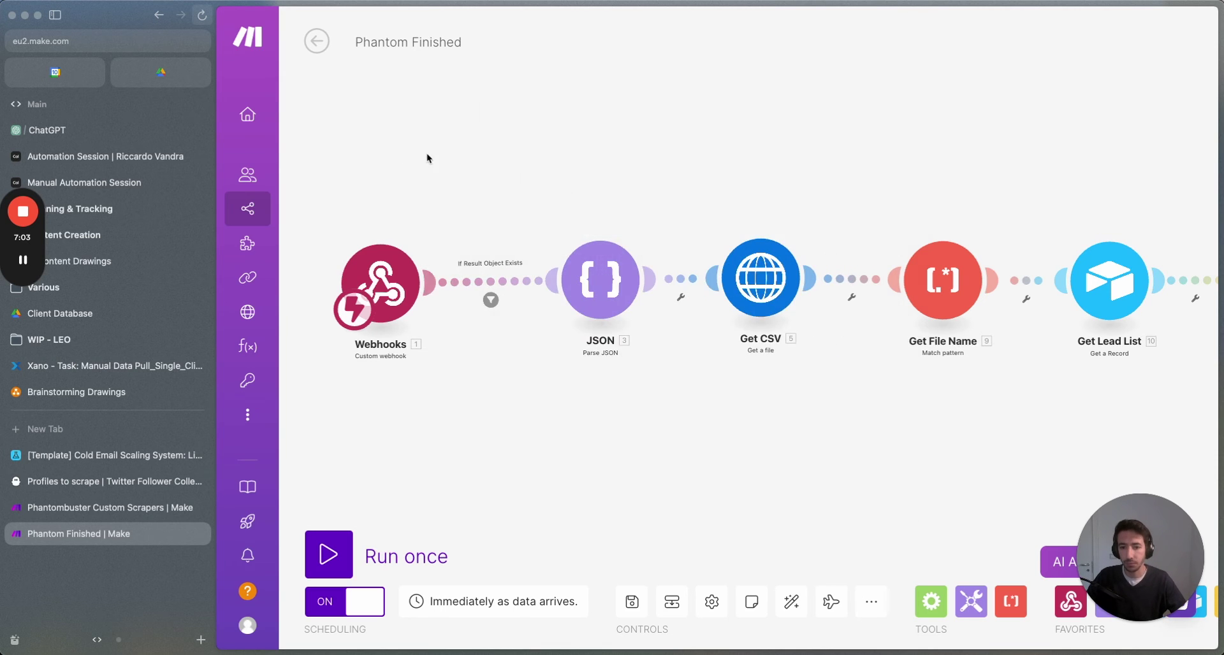
pyautogui.hscroll(5, 426, 153)
pyautogui.hscroll(-3, 501, 137)
pyautogui.hscroll(3, 501, 136)
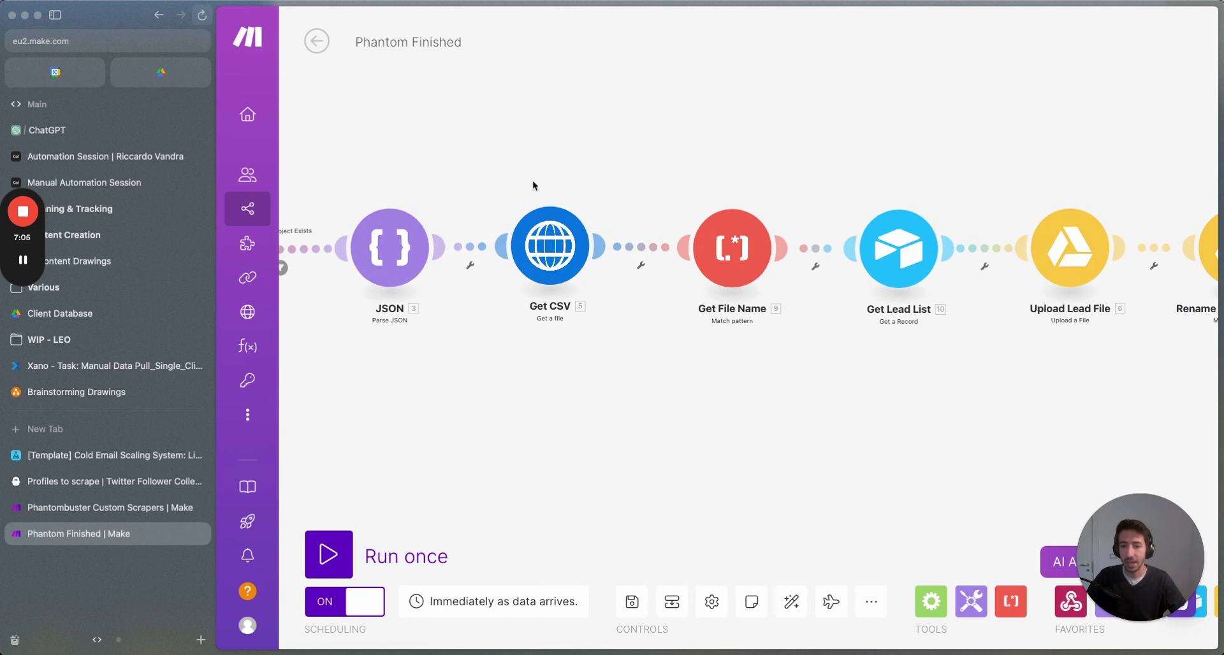
pyautogui.click(546, 229)
pyautogui.click(494, 145)
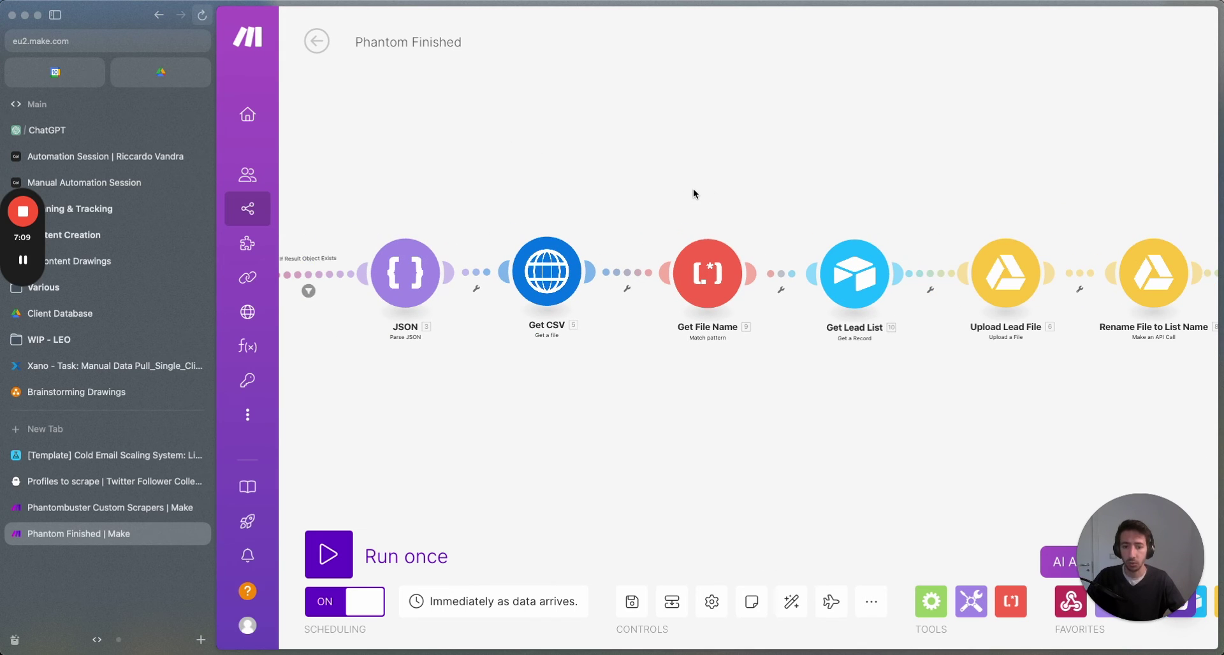
# - Inspect the Get File Name text parser settings, then close them
pyautogui.hscroll(2, 787, 208)
pyautogui.click(667, 280)
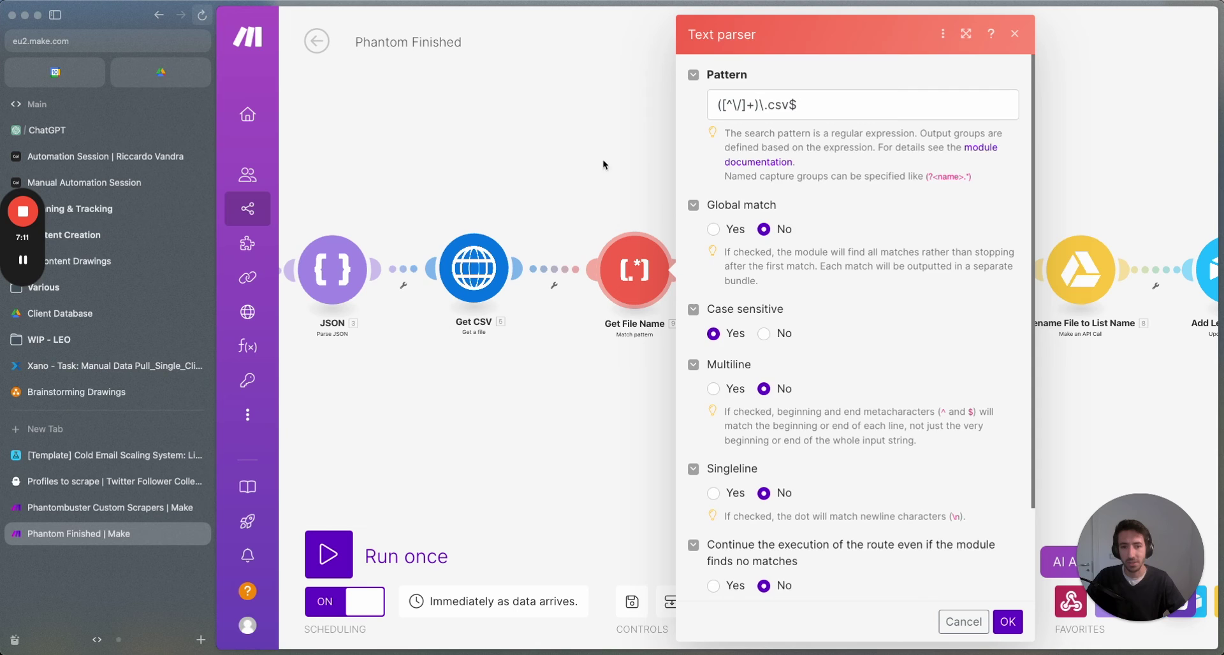
pyautogui.scroll(-3, 829, 383)
pyautogui.scroll(2, 879, 338)
pyautogui.click(603, 132)
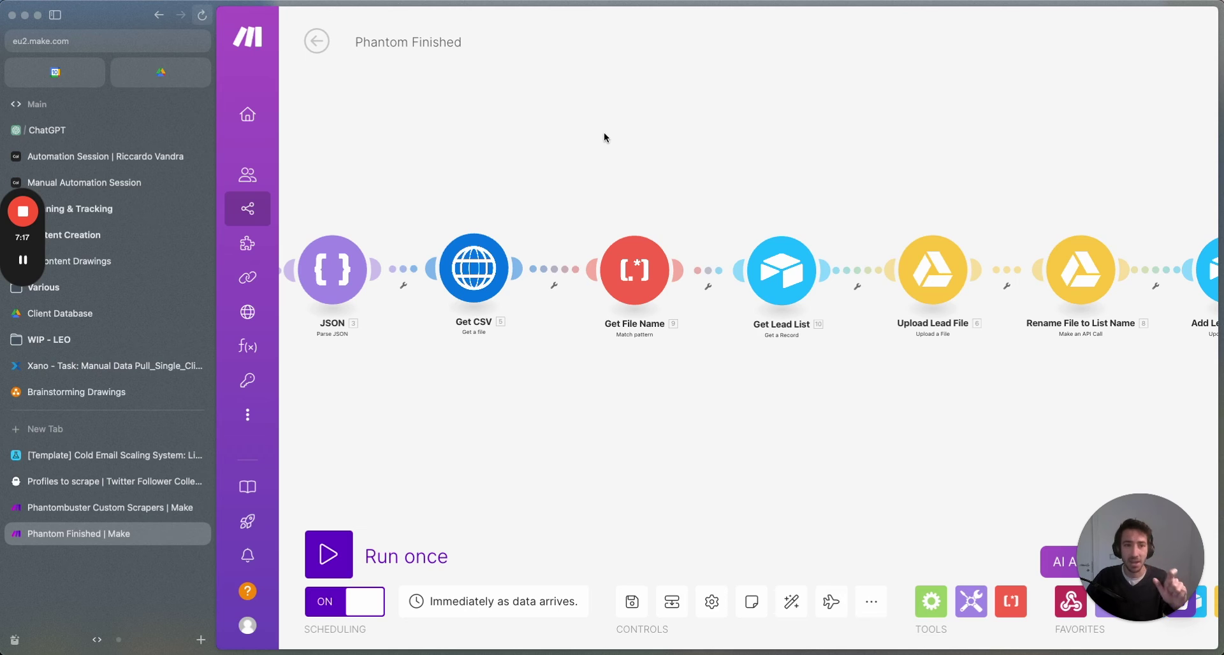
# - Pan the Phantom Finished canvas right to the final Add Lead List Link module
pyautogui.moveTo(621, 171); pyautogui.dragTo(728, 167)
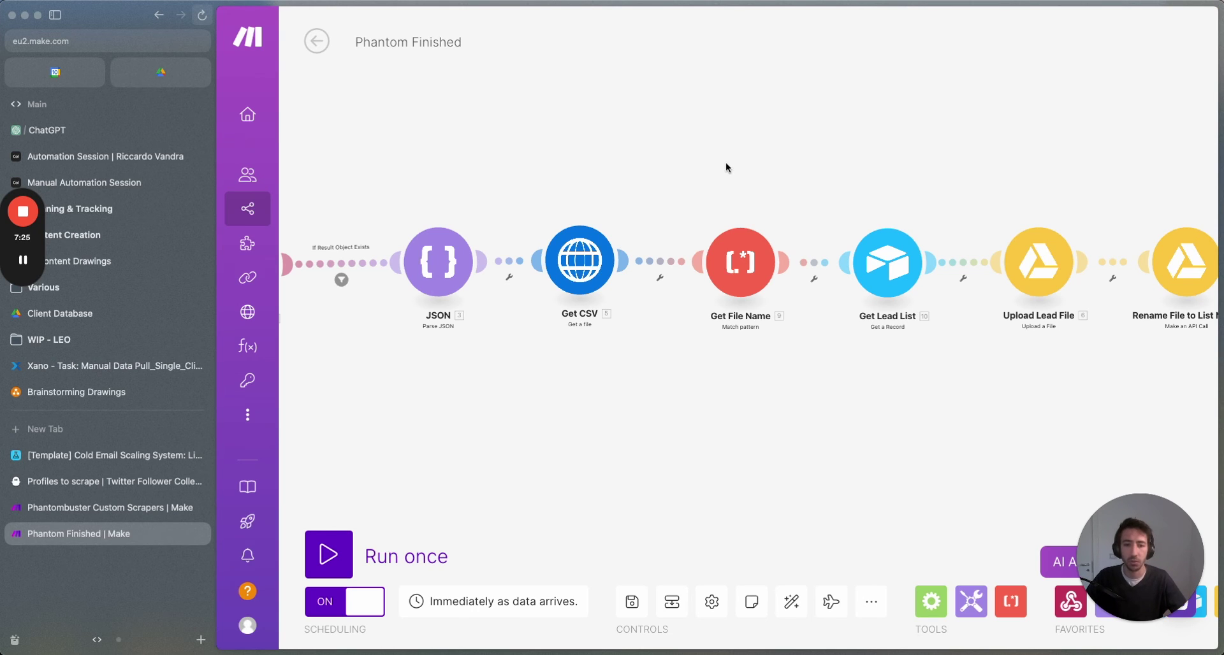
pyautogui.hscroll(2, 765, 178)
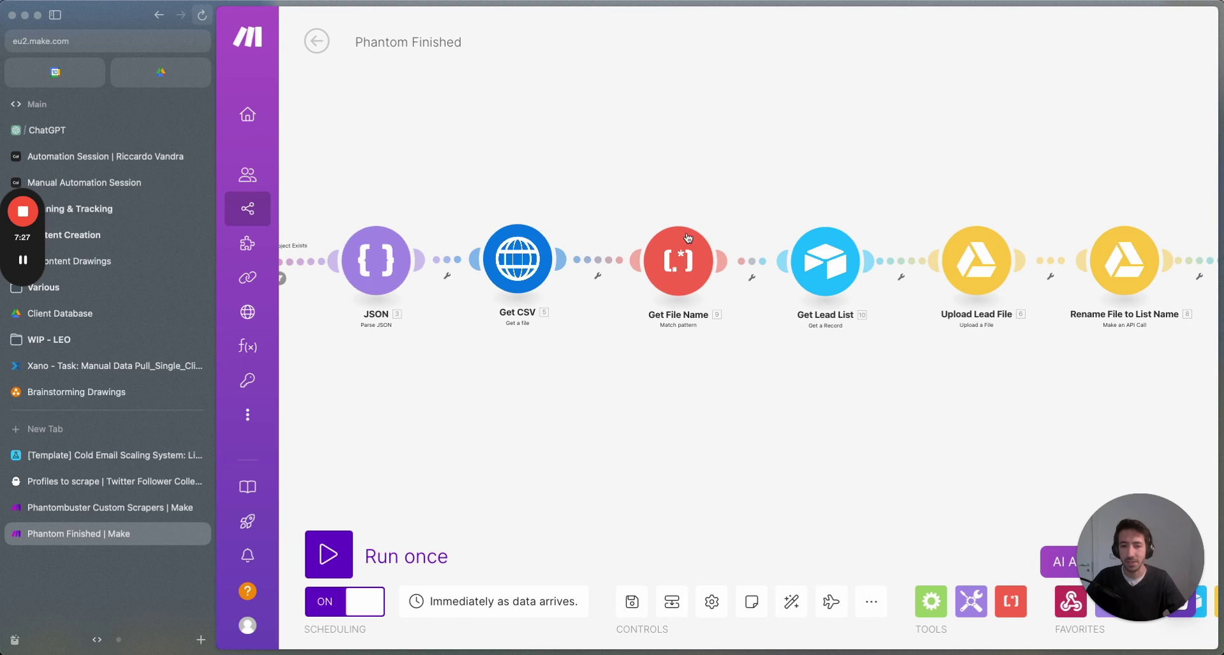
pyautogui.hscroll(1, 674, 175)
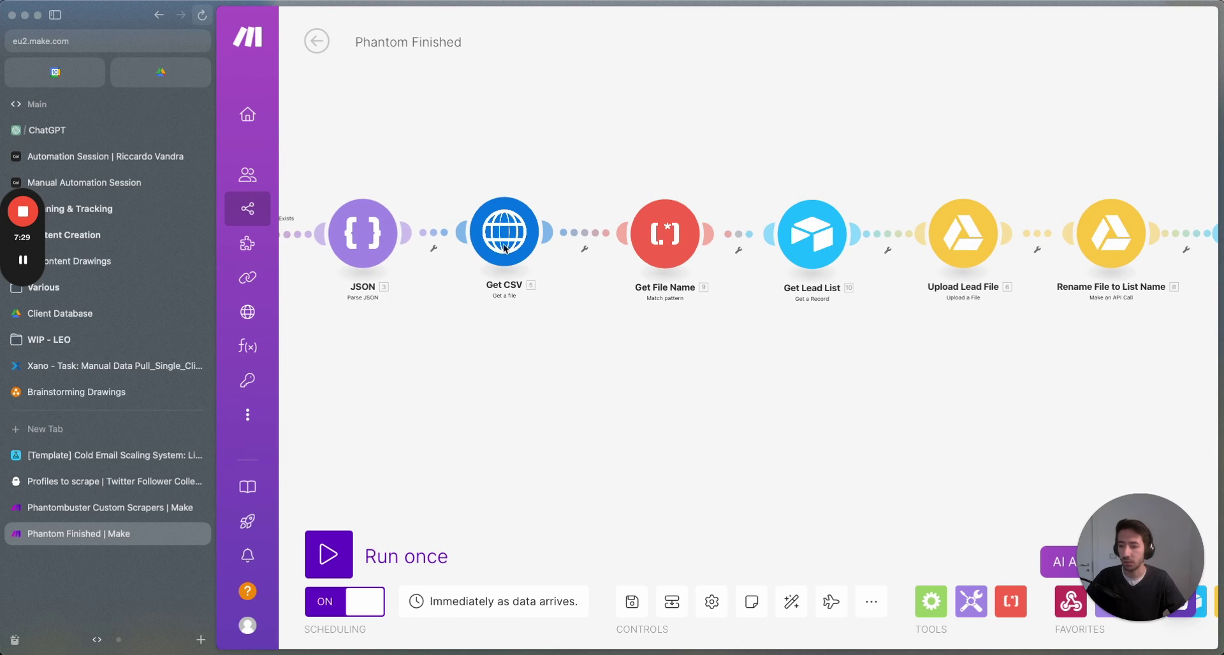
pyautogui.hscroll(6, 757, 371)
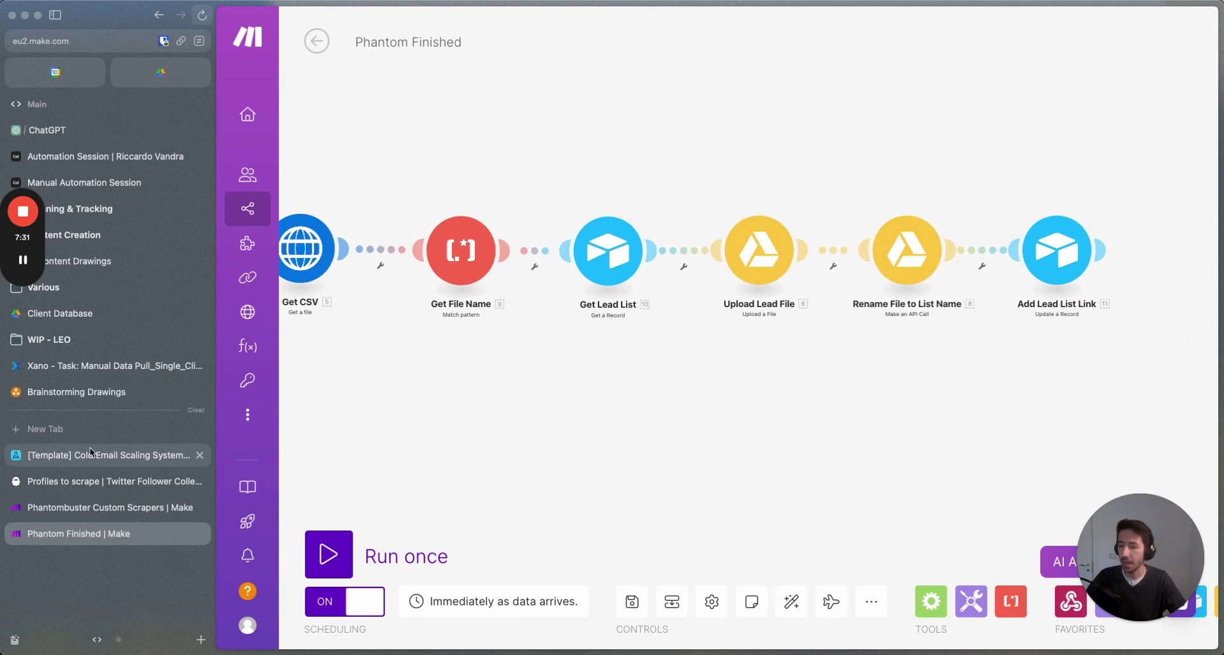
pyautogui.click(127, 456)
pyautogui.click(528, 148)
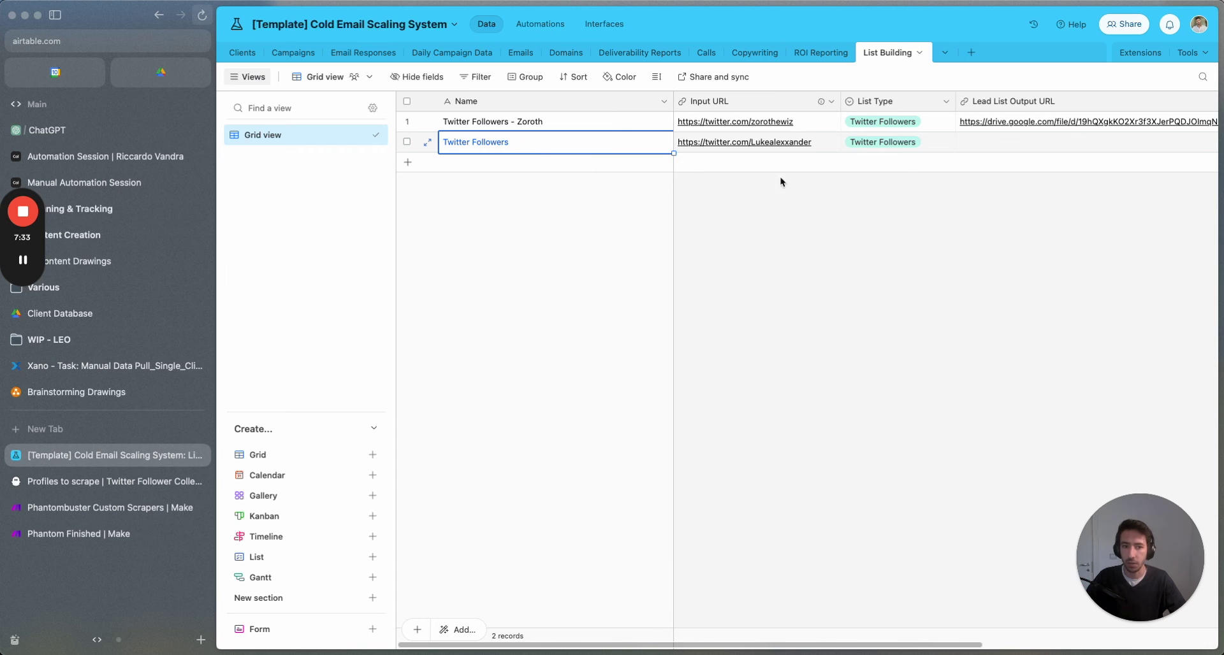
pyautogui.click(108, 534)
pyautogui.hscroll(4, 716, 369)
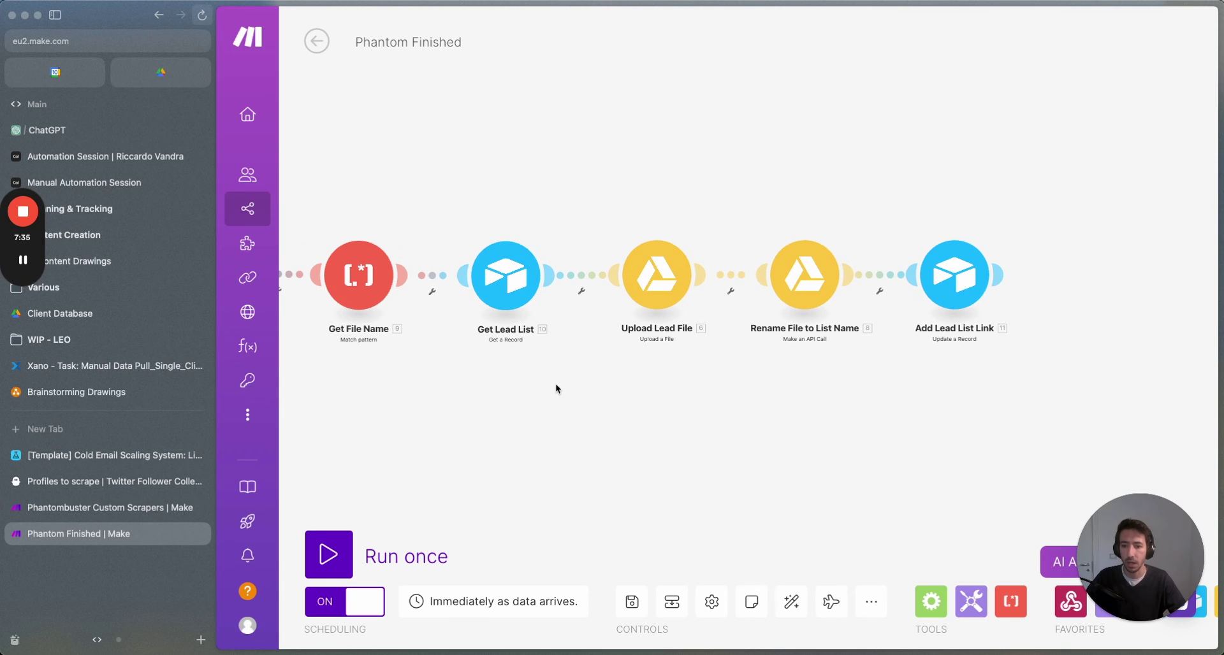
pyautogui.scroll(2, 553, 376)
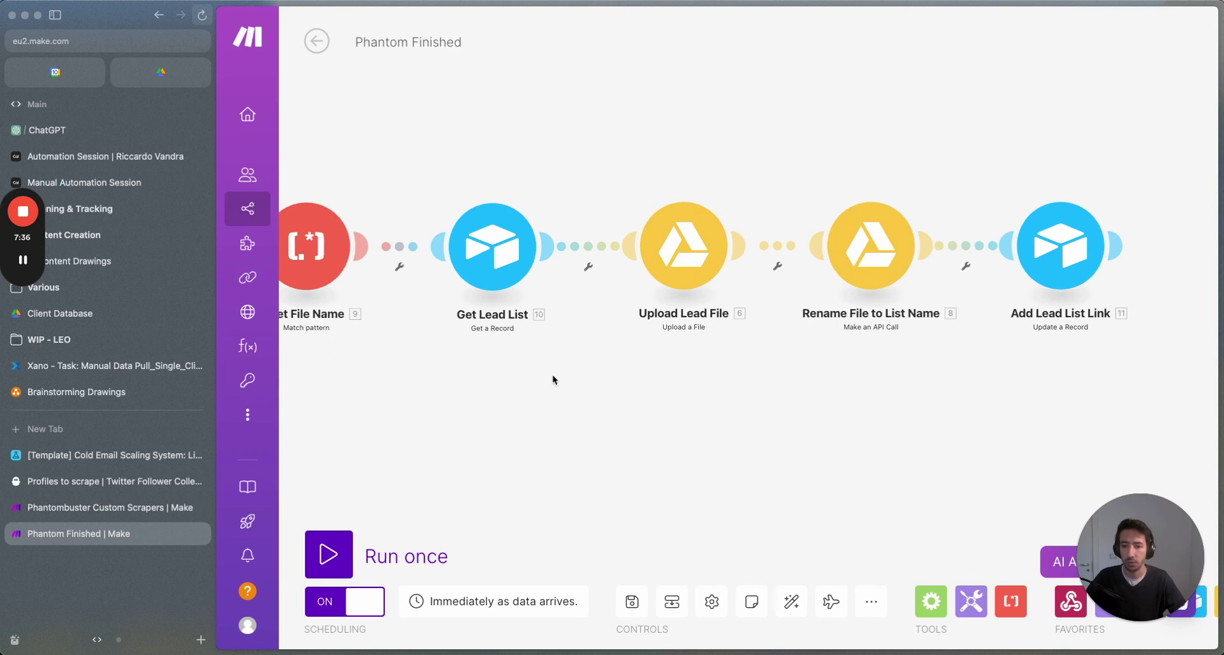
pyautogui.click(482, 254)
pyautogui.click(394, 180)
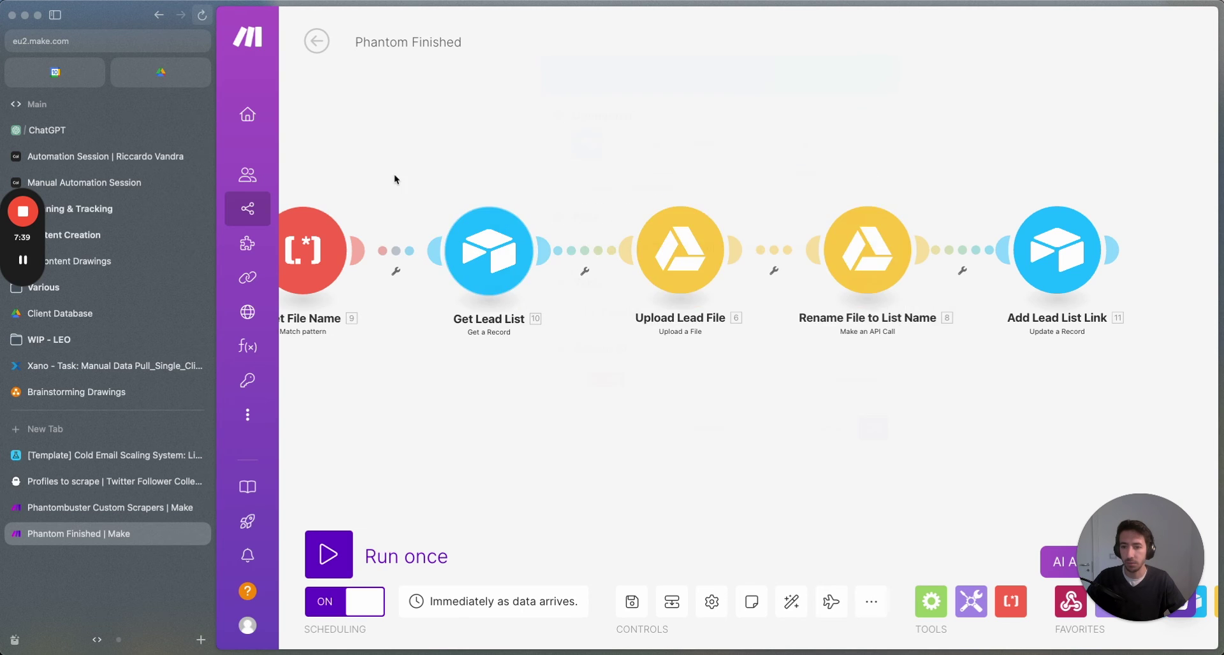
pyautogui.hscroll(-4, 514, 283)
pyautogui.hscroll(3, 562, 255)
pyautogui.click(569, 248)
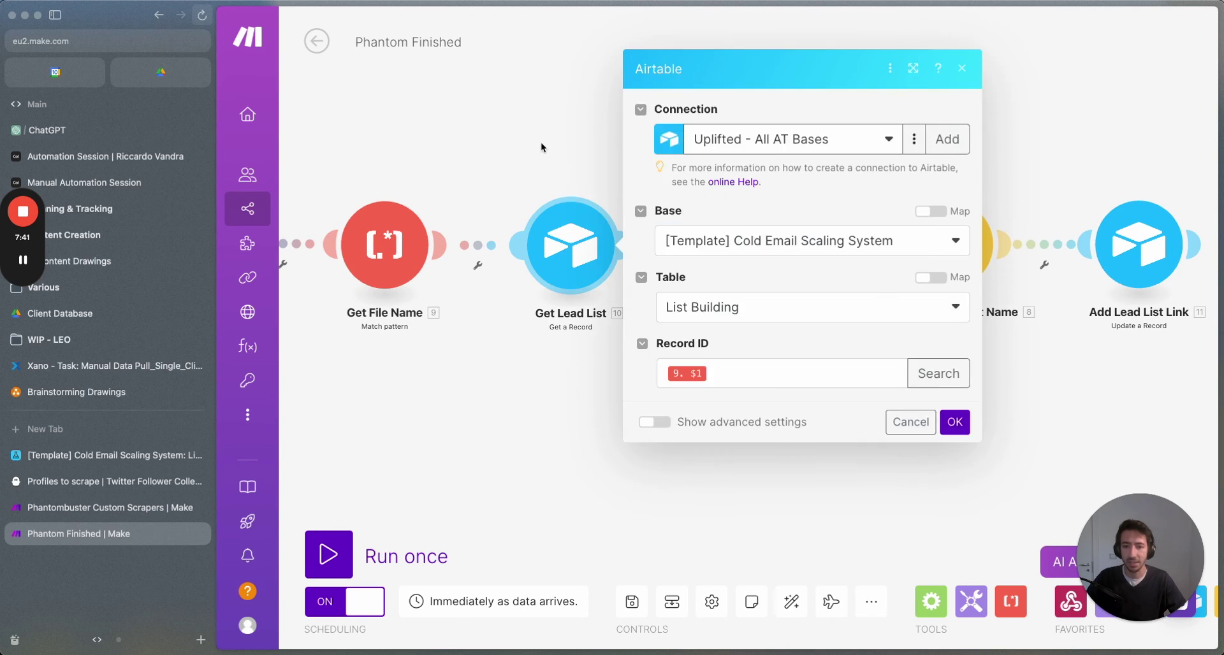
pyautogui.click(540, 143)
pyautogui.hscroll(4, 692, 152)
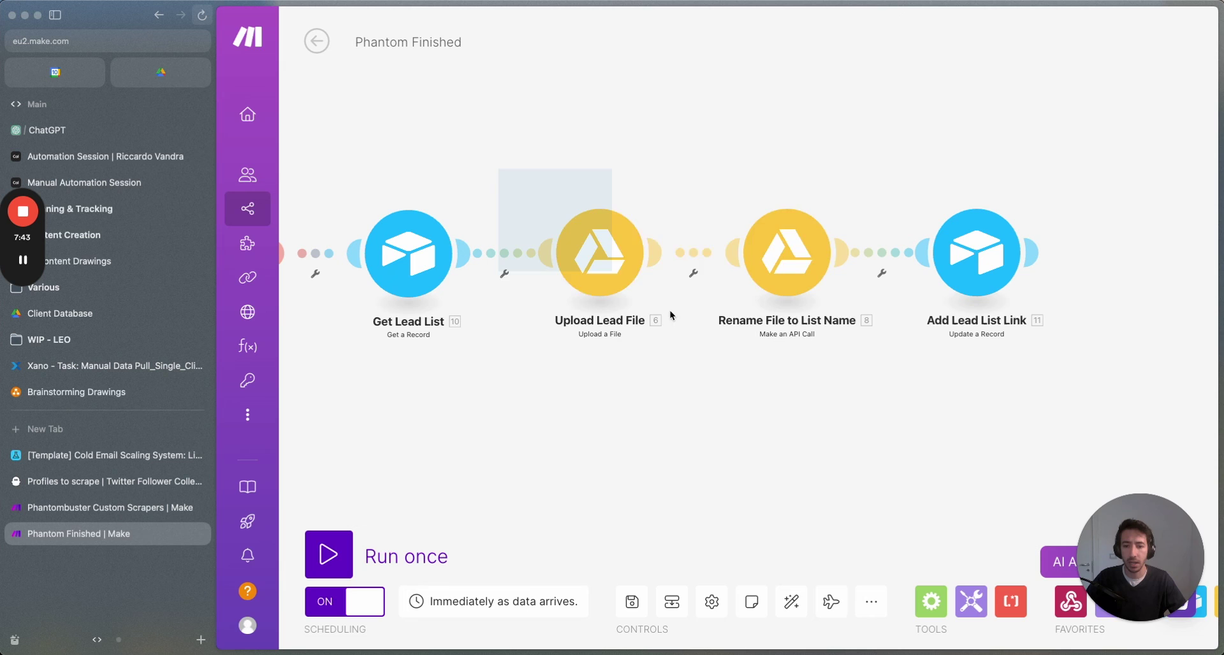
pyautogui.moveTo(670, 310); pyautogui.dragTo(888, 380)
pyautogui.moveTo(508, 146); pyautogui.dragTo(1076, 375)
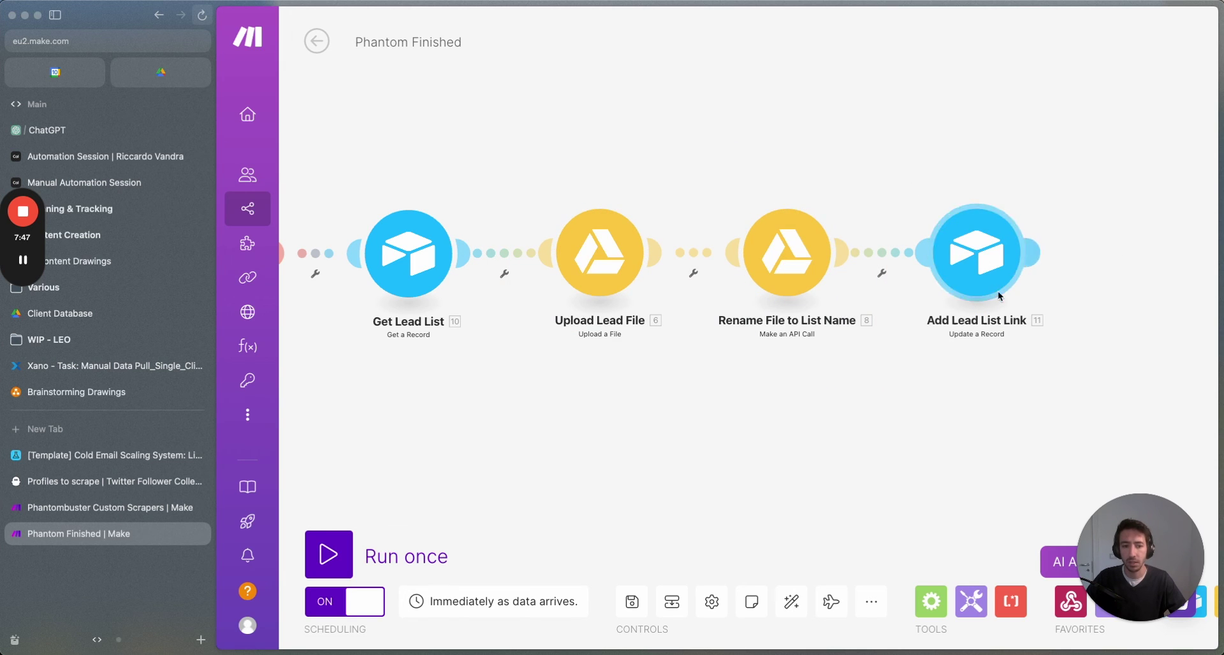
pyautogui.hscroll(-3, 858, 388)
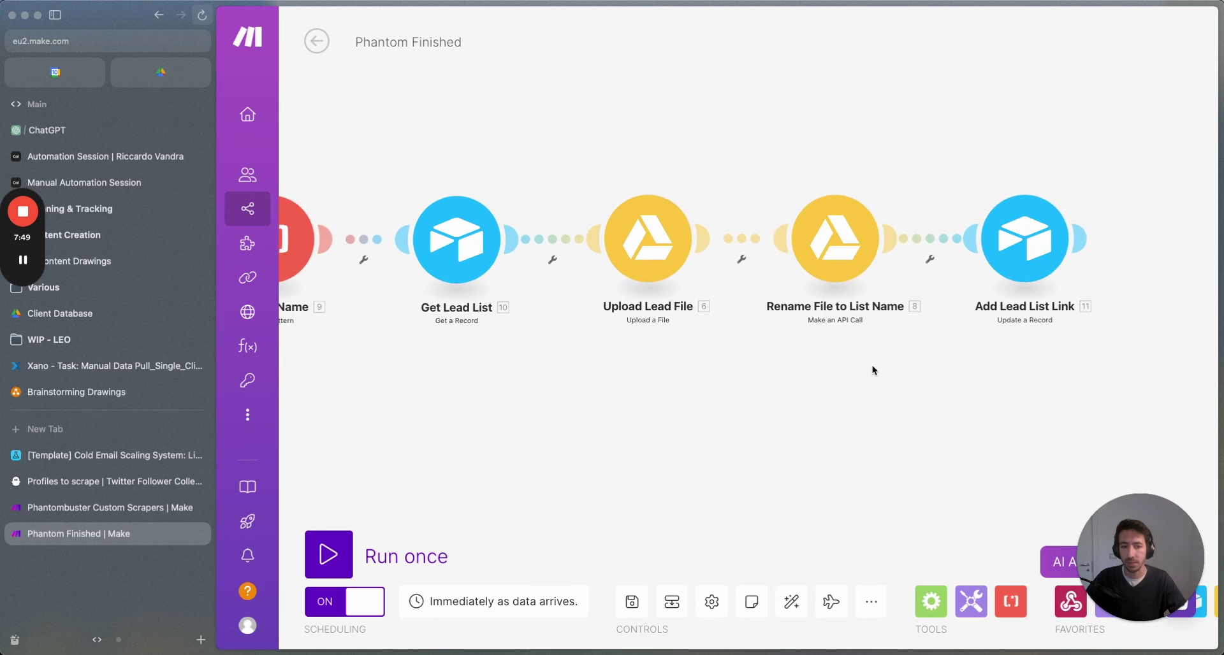
pyautogui.scroll(-5, 852, 378)
pyautogui.hscroll(-4, 660, 408)
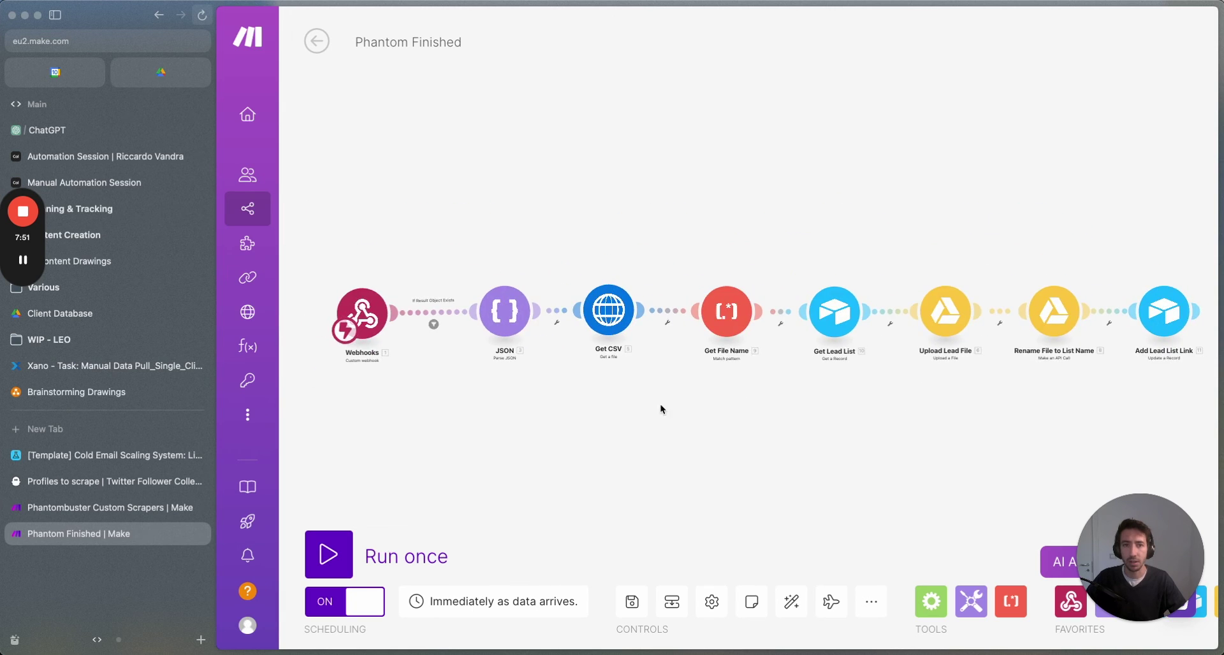
pyautogui.scroll(2, 668, 421)
pyautogui.scroll(3, 680, 410)
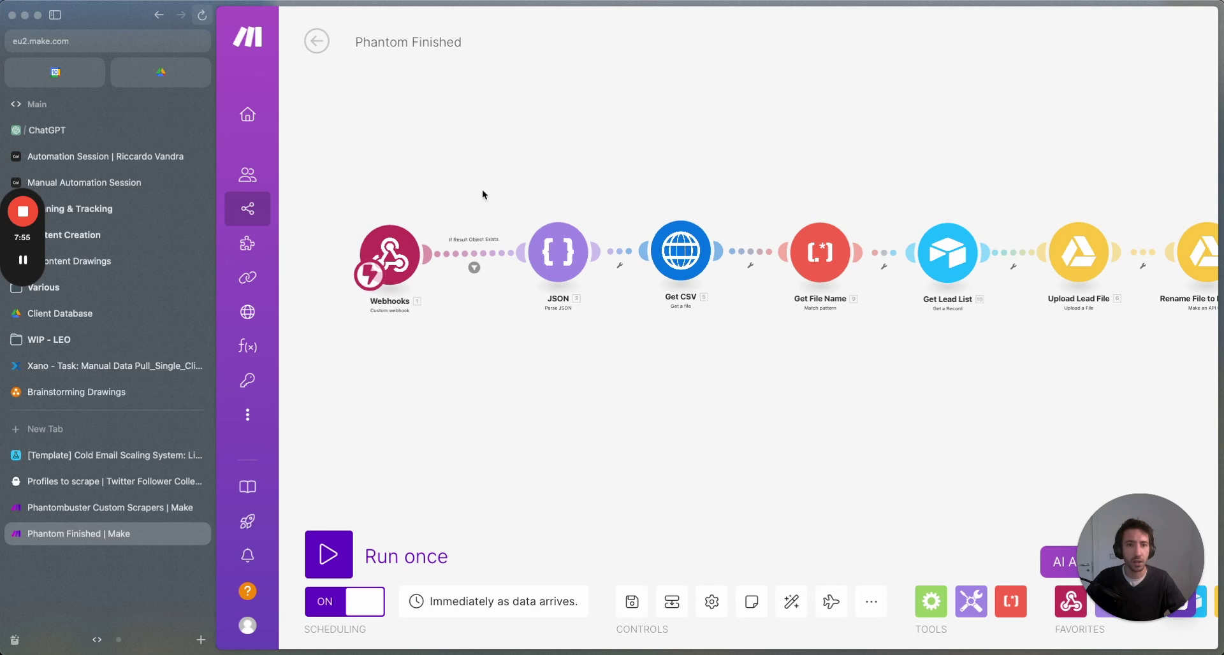
pyautogui.moveTo(36, 242)
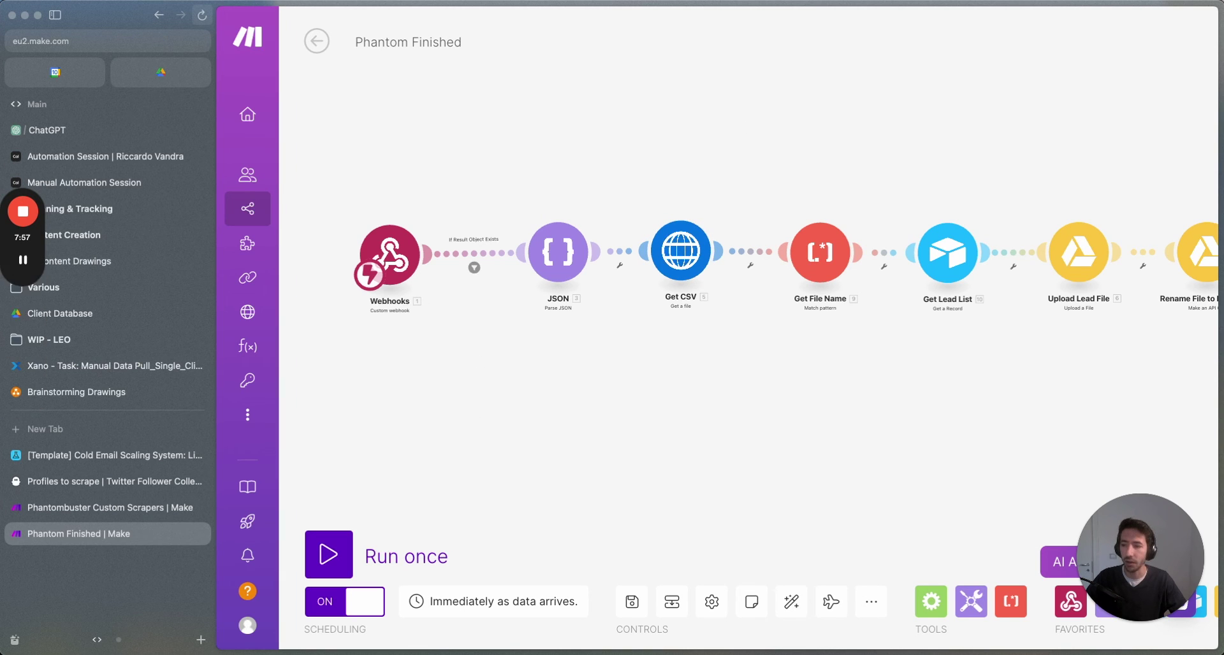
# - In the Cold Email Scaling System base, open record 2's Lead List Output URL Drive link
pyautogui.click(127, 452)
pyautogui.click(552, 146)
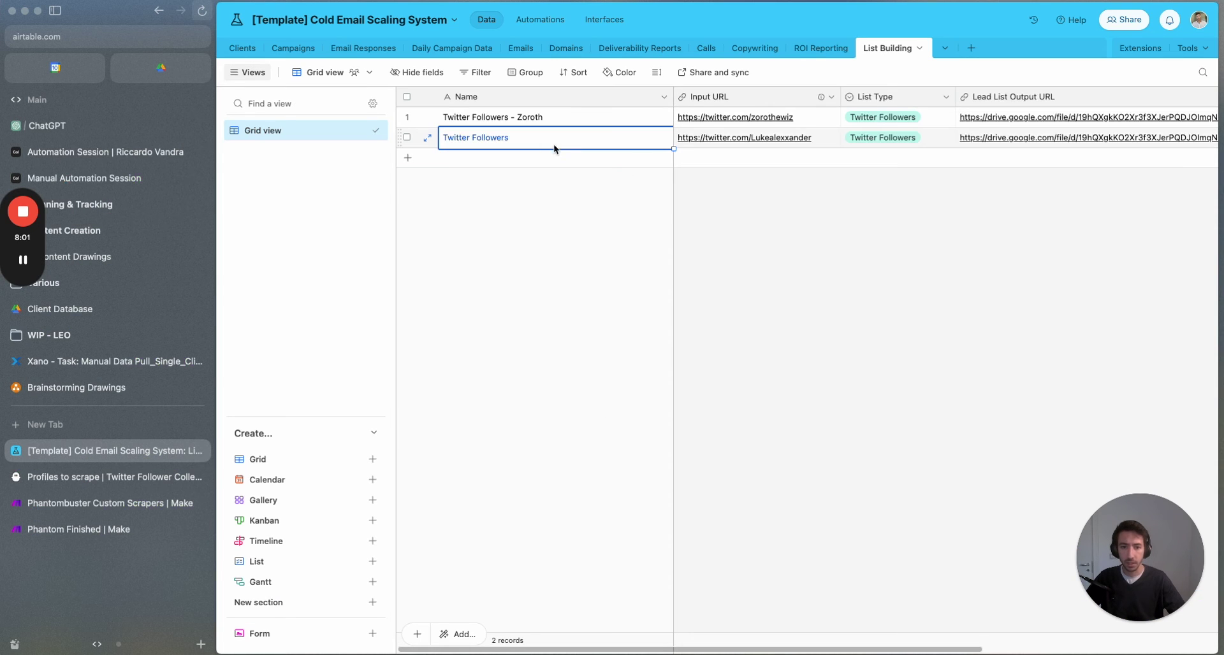
pyautogui.click(974, 136)
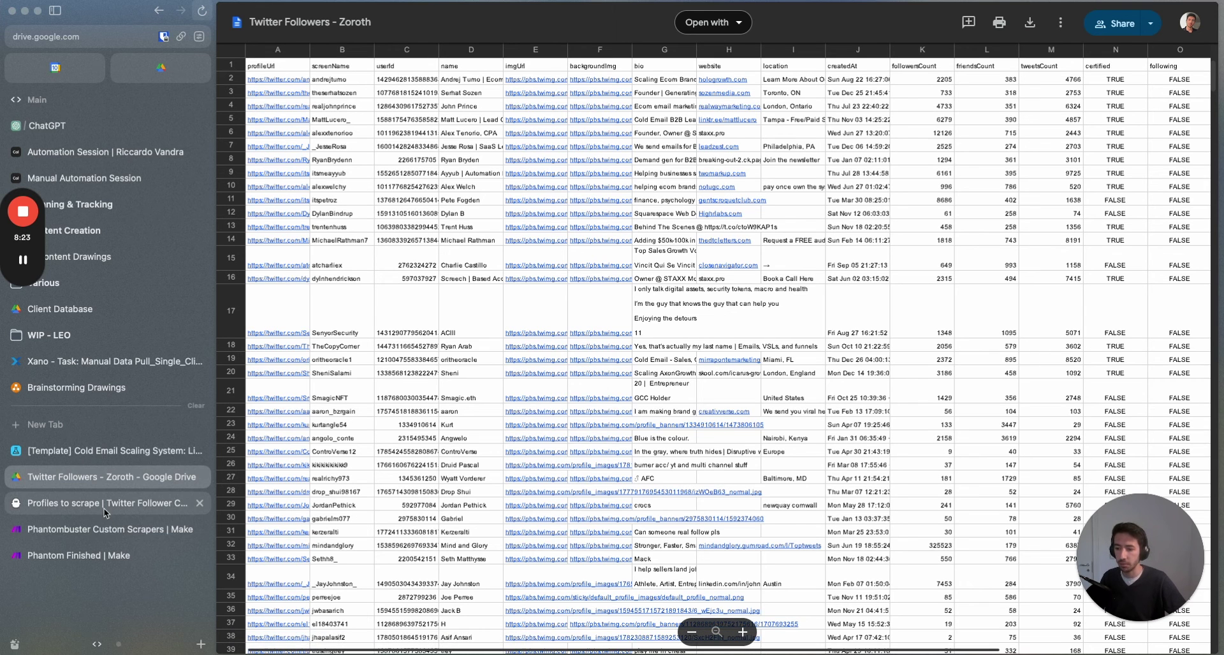
# - Browse the Twitter Followers - Zoroth sheet's profiles, then return to Airtable's List Building table
pyautogui.hscroll(5, 546, 649)
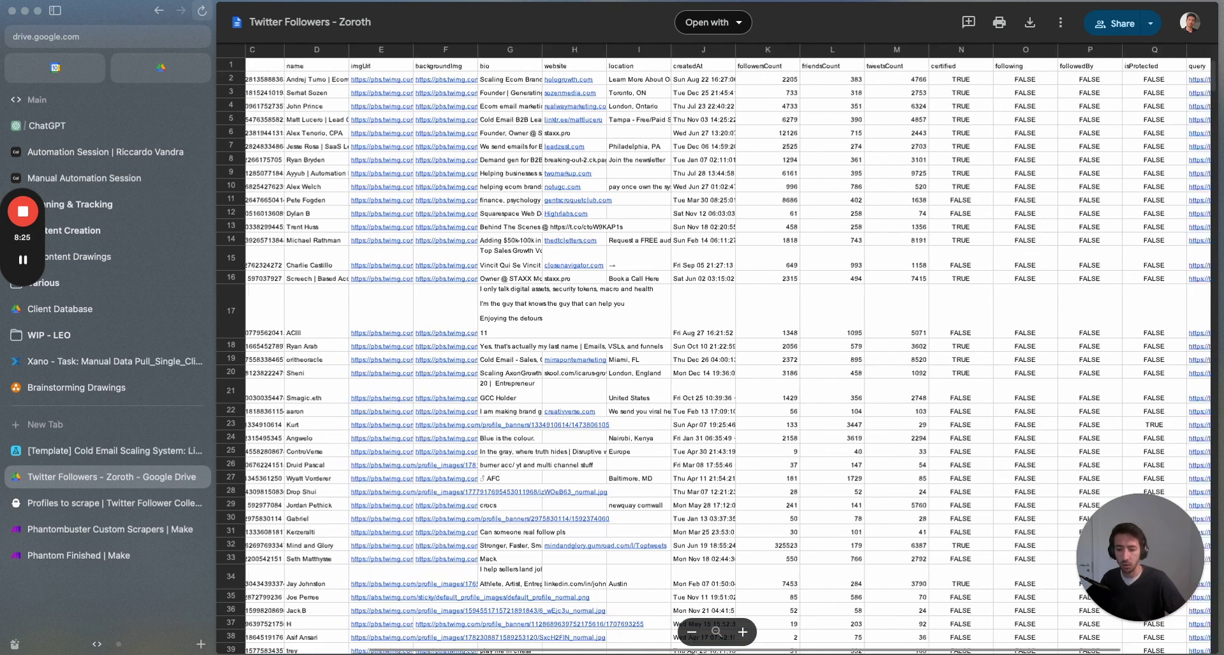
pyautogui.scroll(-20, 668, 419)
pyautogui.hscroll(2, 668, 419)
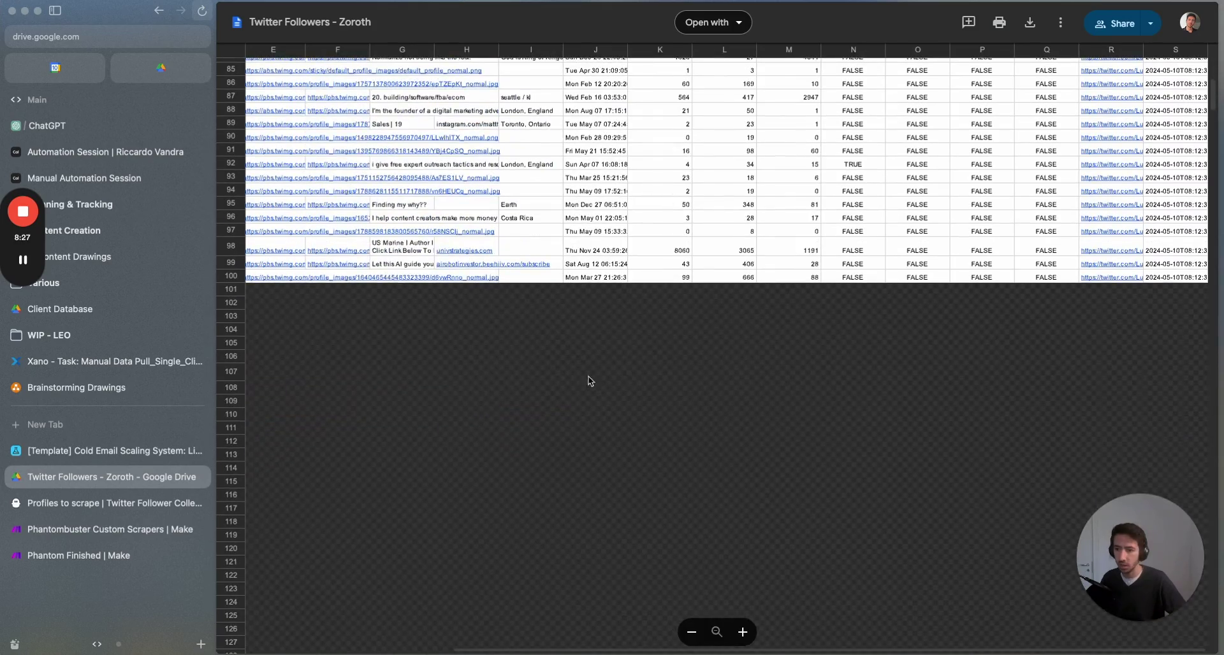
pyautogui.scroll(-15, 655, 319)
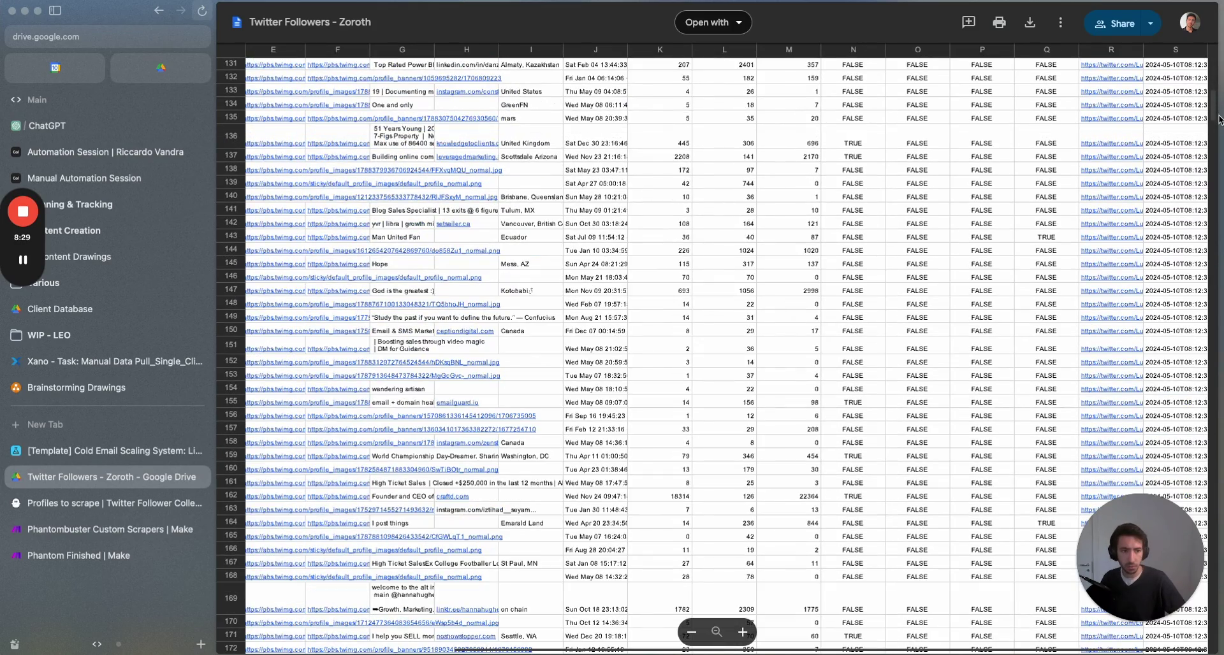
pyautogui.moveTo(1218, 115); pyautogui.dragTo(1214, 628)
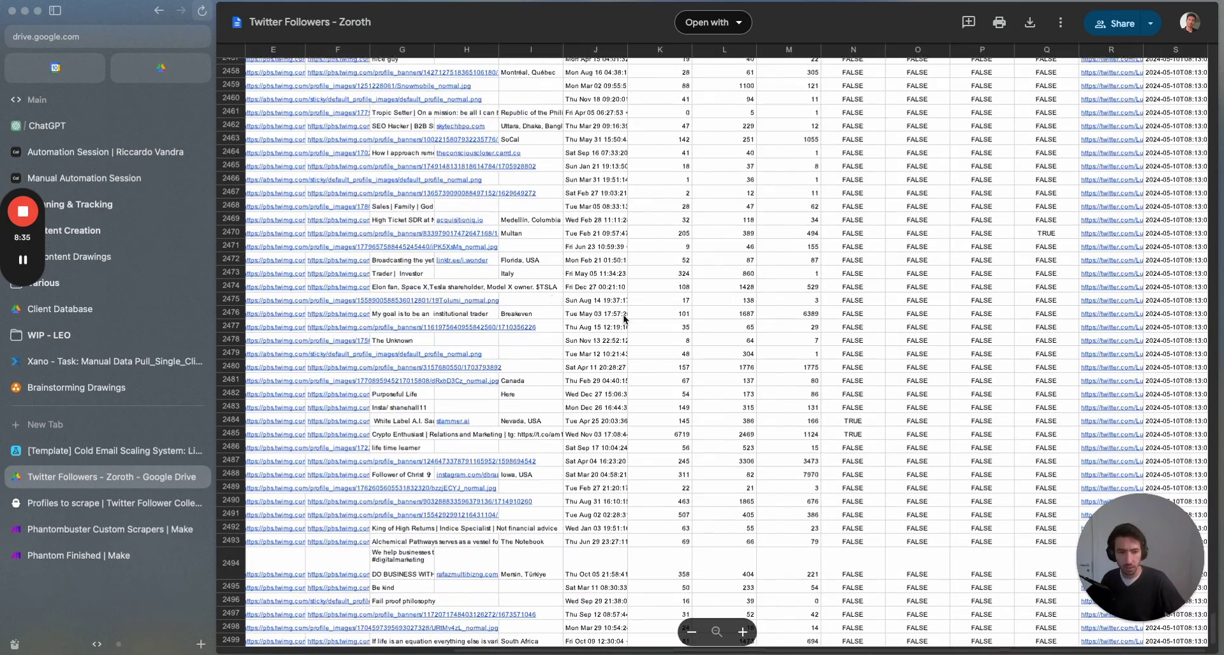
pyautogui.scroll(20, 751, 235)
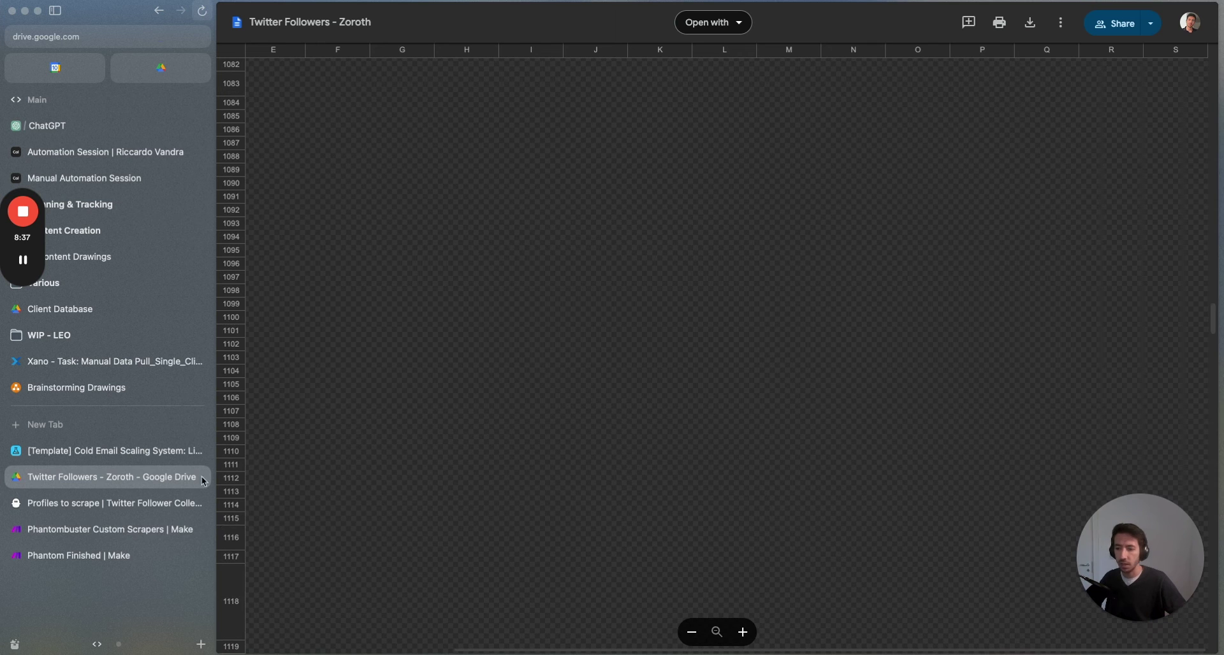
pyautogui.click(191, 452)
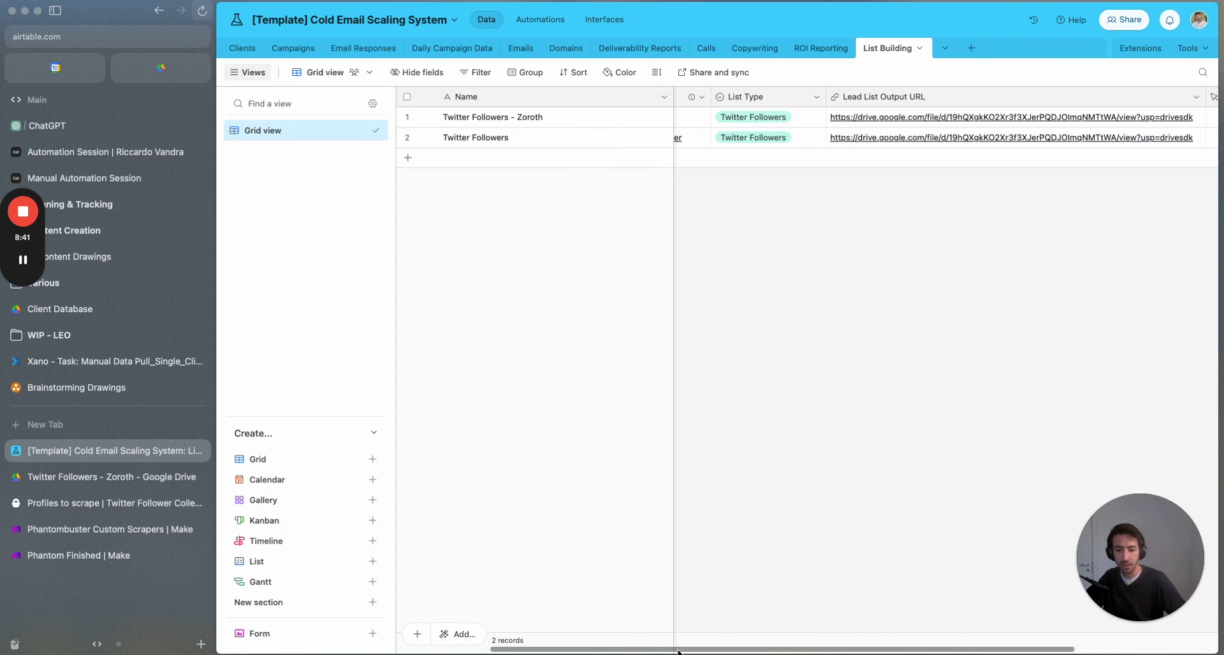
pyautogui.hscroll(-3, 653, 361)
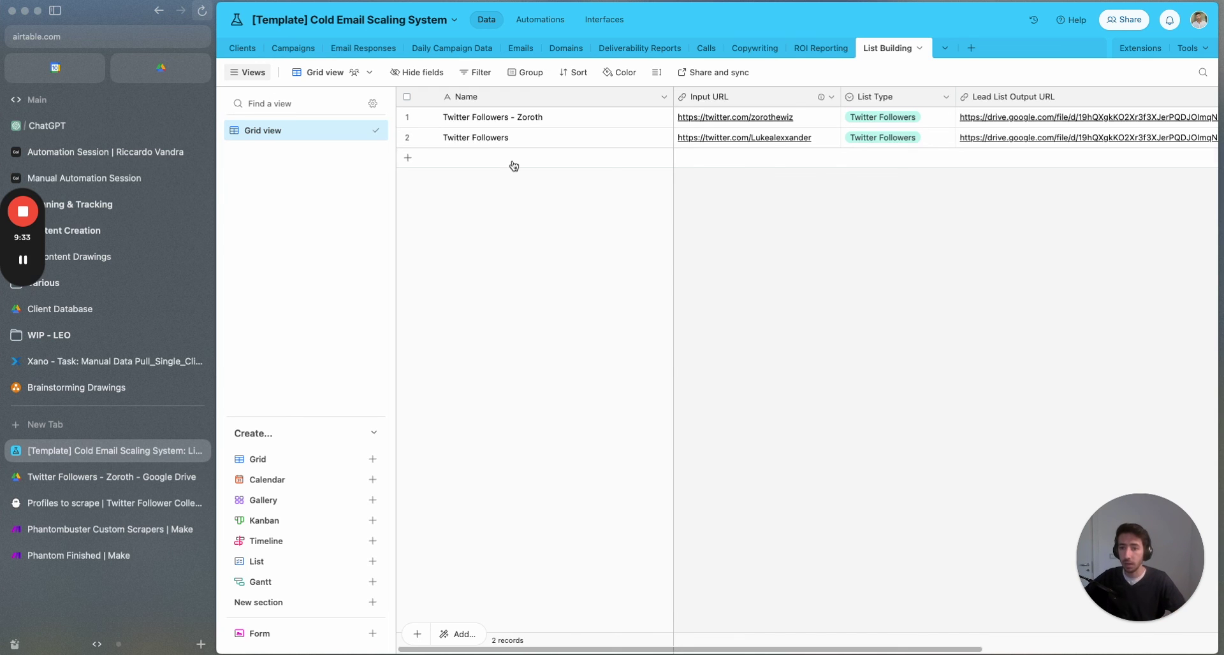
# - Show the Phantombuster Custom Scrapers router with Twitter, FB Group, LinkedIn Search and Slack branches
pyautogui.click(109, 548)
pyautogui.click(113, 532)
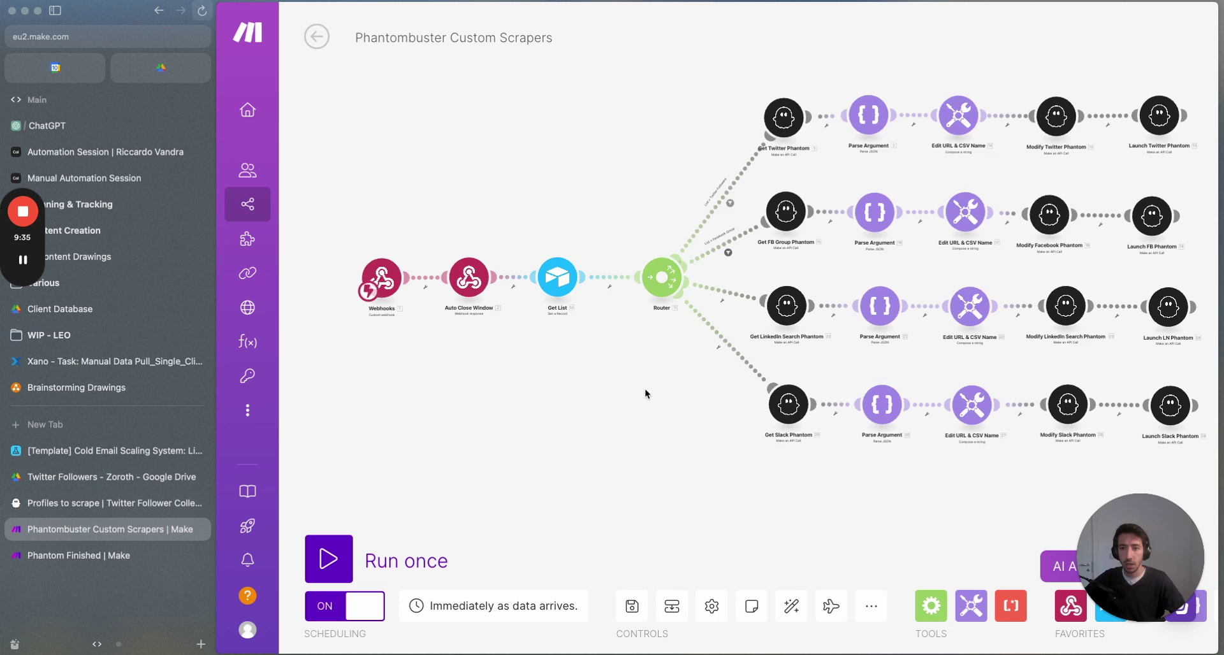
pyautogui.scroll(-3, 641, 408)
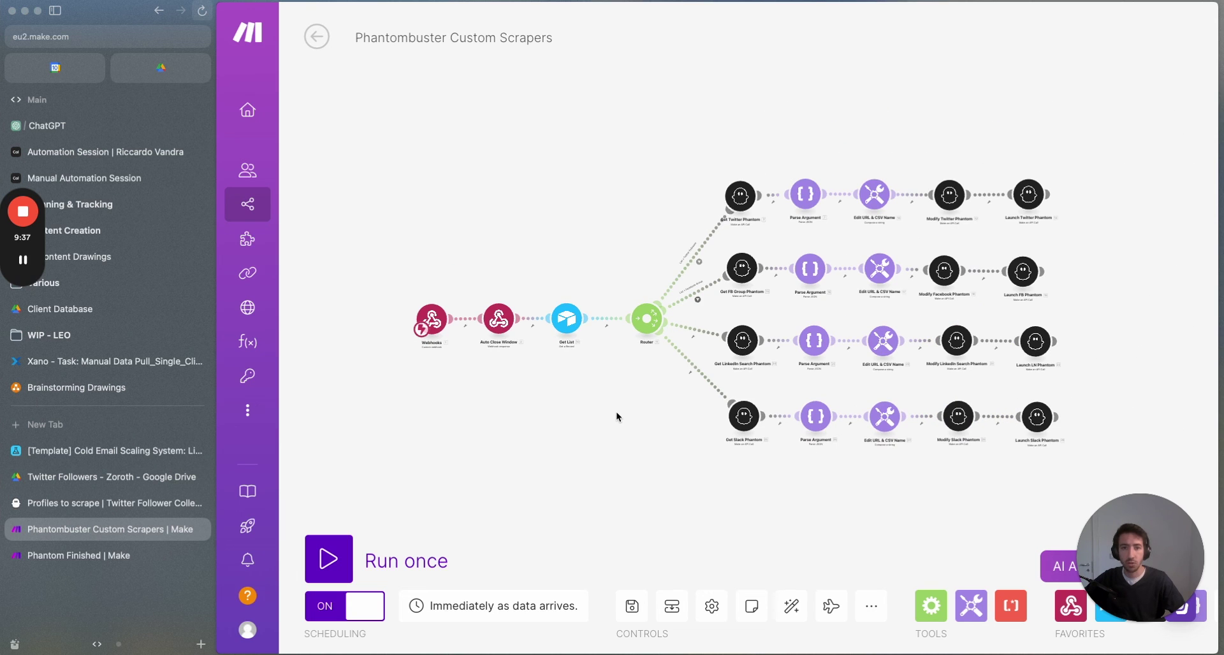